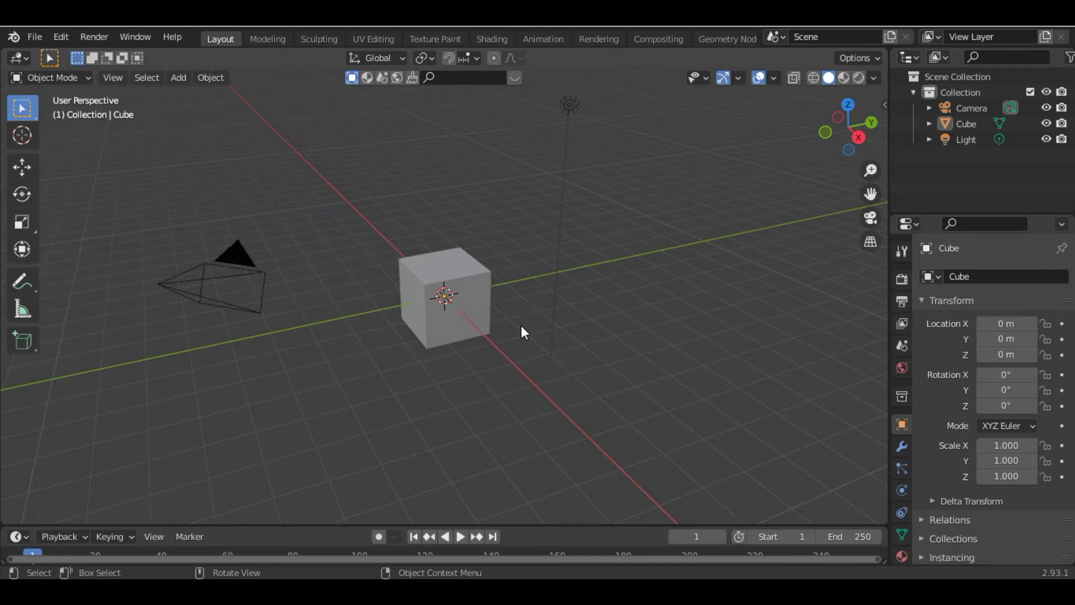
- Delete all default scene objects and add a cylinder at the origin
{"action": "key", "text": "a"}
{"action": "key", "text": "x"}
{"action": "key", "text": "Return"}
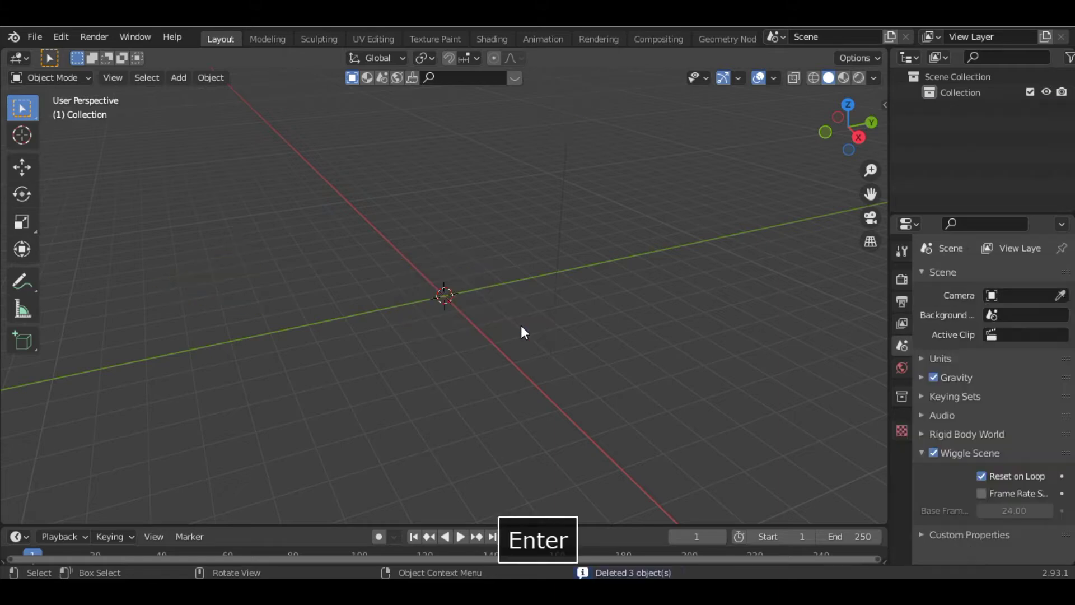
{"action": "key", "text": "shift+a"}
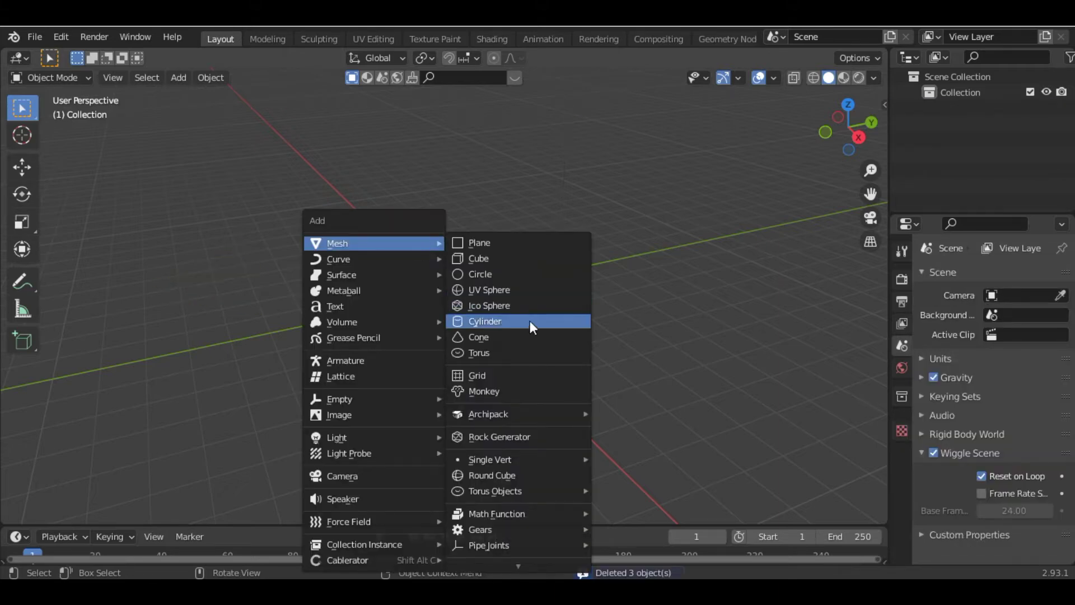
{"action": "left_click", "coordinate": [529, 321]}
- Shrink the cylinder, stretch it vertically, then shrink it into a rod
{"action": "key", "text": "s"}
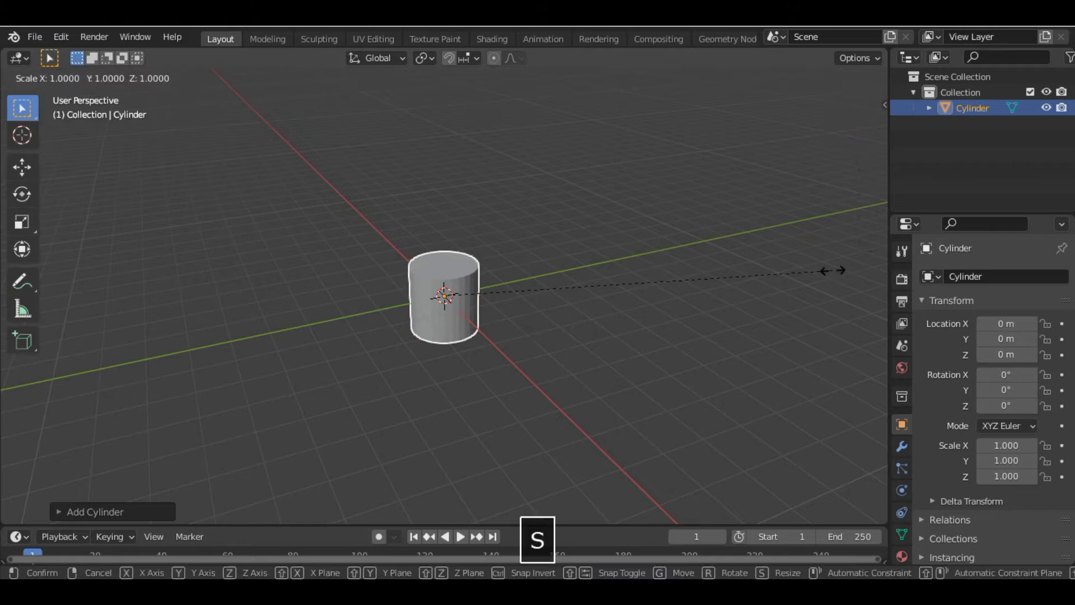
{"action": "left_click", "coordinate": [476, 328]}
{"action": "key", "text": "s"}
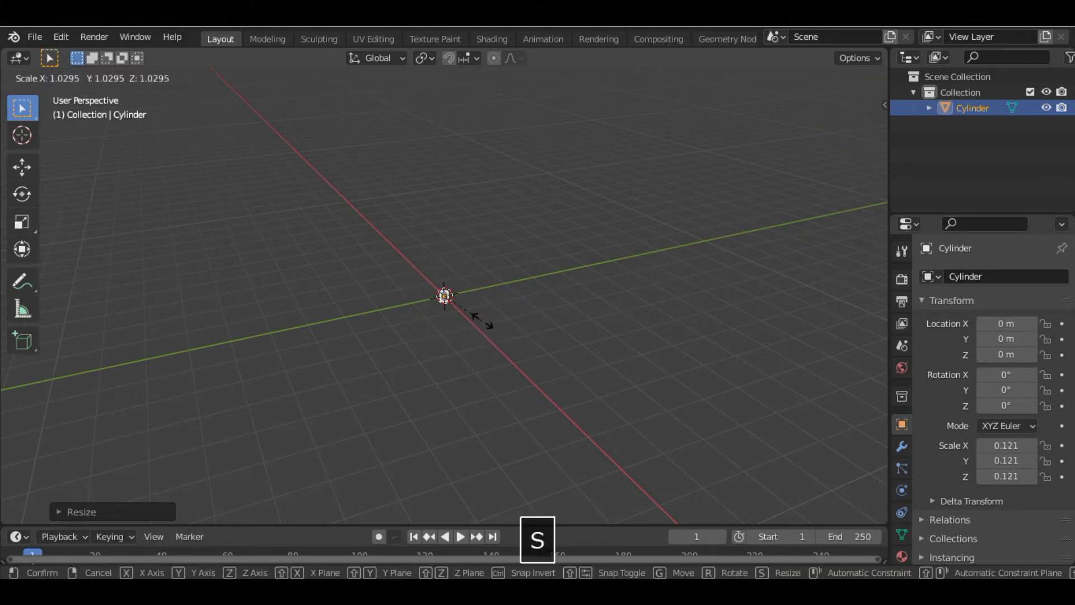
{"action": "key", "text": "z"}
{"action": "left_click", "coordinate": [305, 504]}
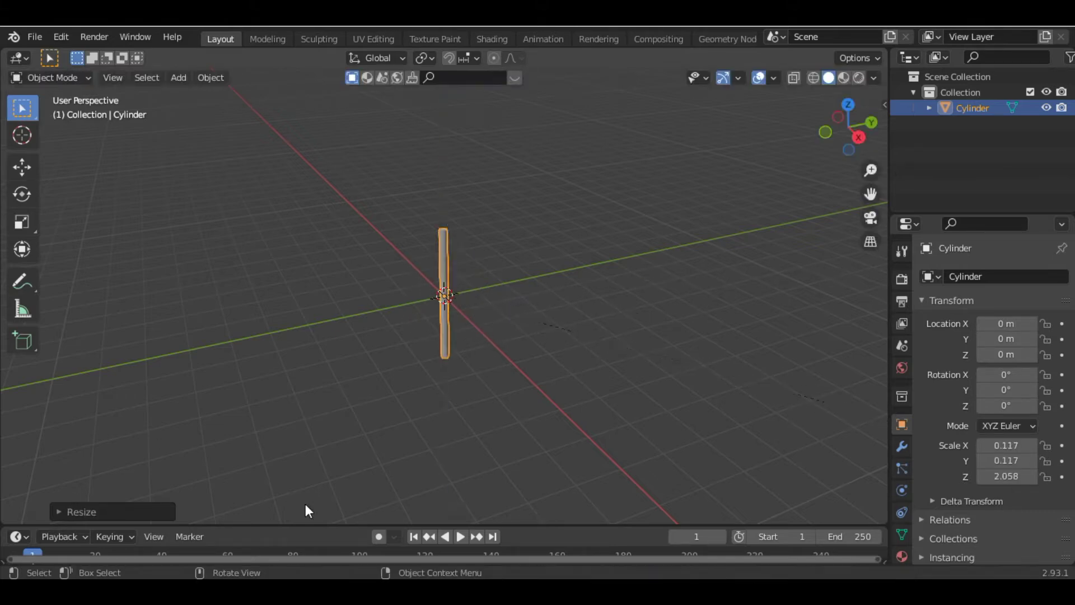
{"action": "key", "text": "s"}
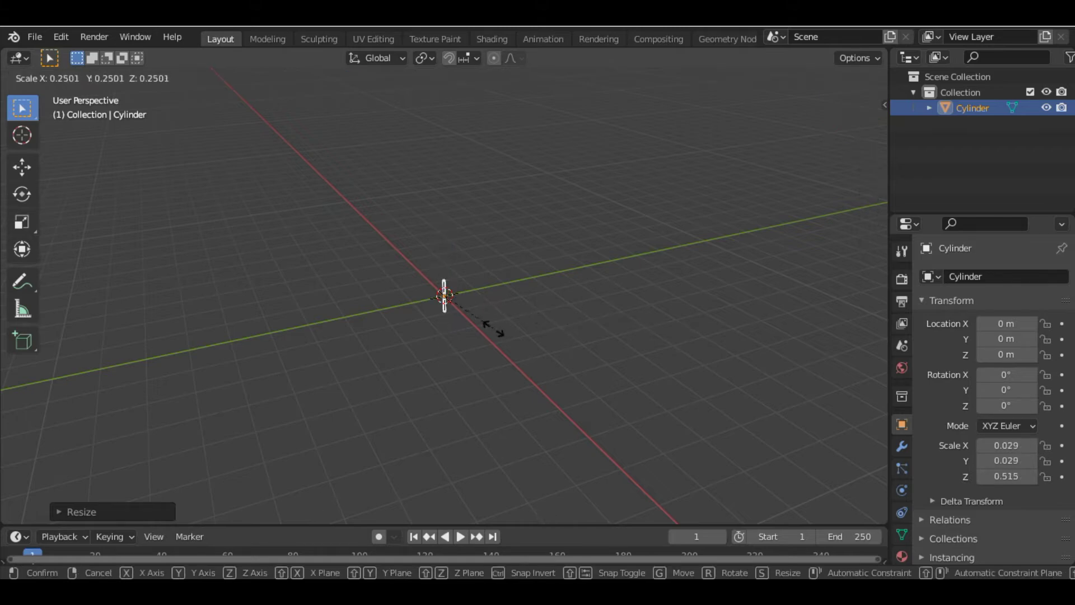
{"action": "left_click", "coordinate": [492, 331]}
- Adjust the rod's height, then thin it to about 0.015 width at fixed height
{"action": "key", "text": "s"}
{"action": "key", "text": "z"}
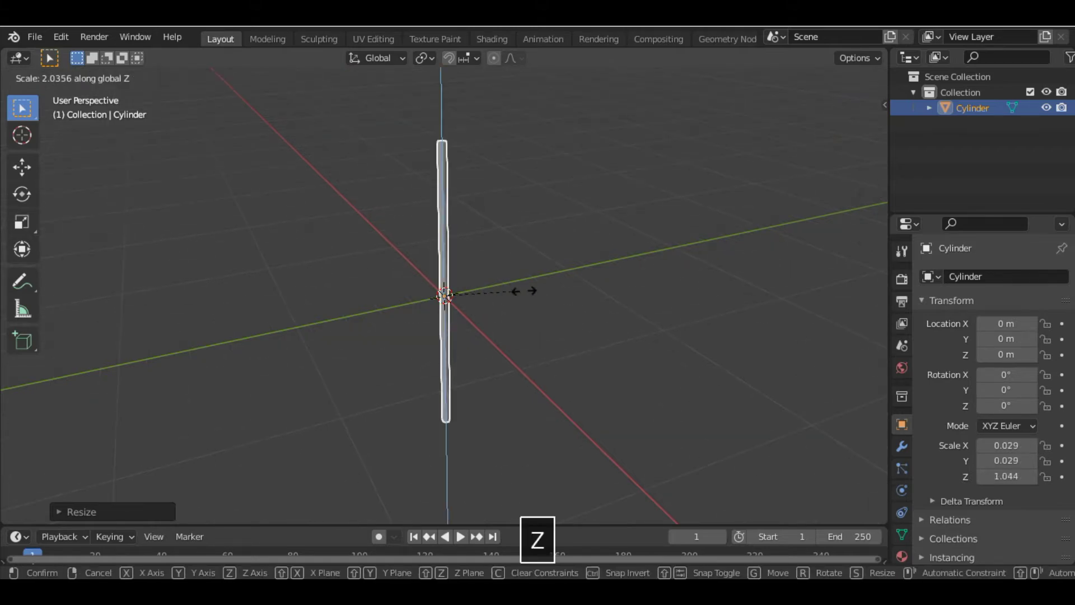
{"action": "left_click", "coordinate": [531, 292]}
{"action": "key", "text": "s"}
{"action": "key", "text": "z"}
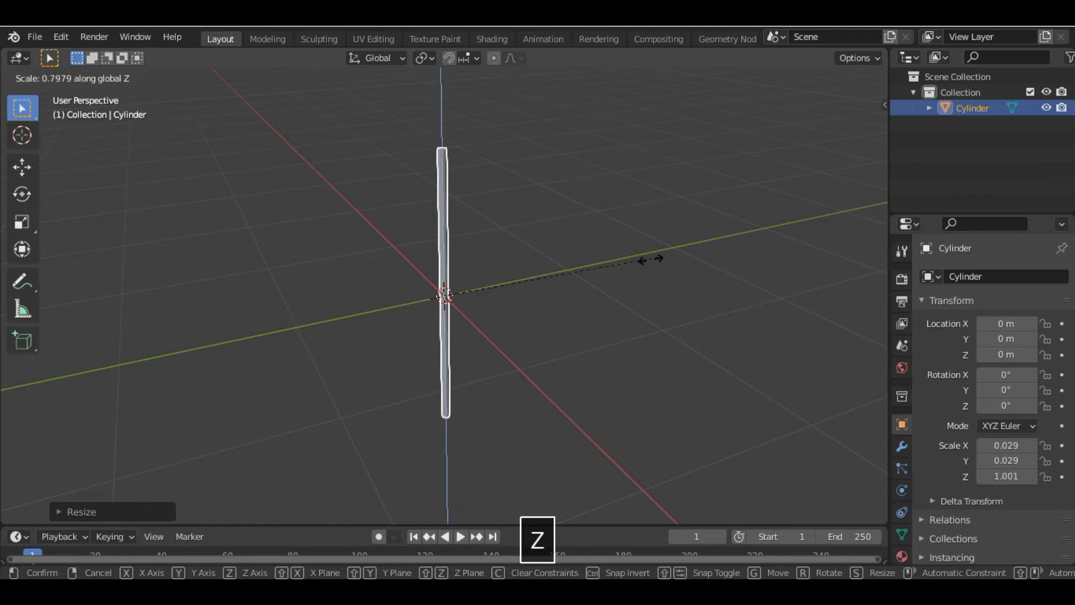
{"action": "left_click", "coordinate": [643, 263]}
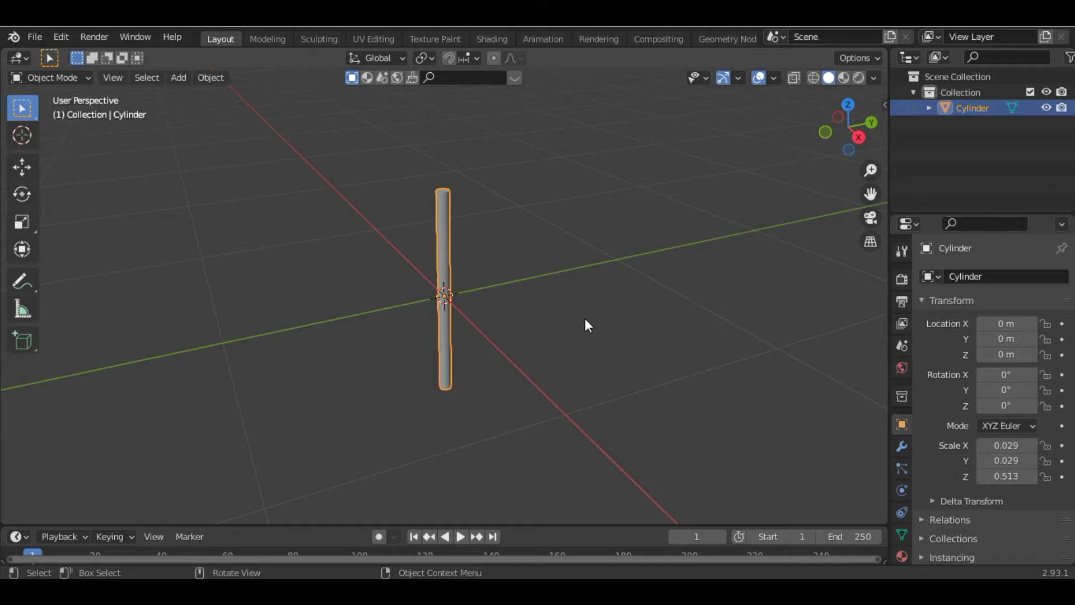
{"action": "key", "text": "s"}
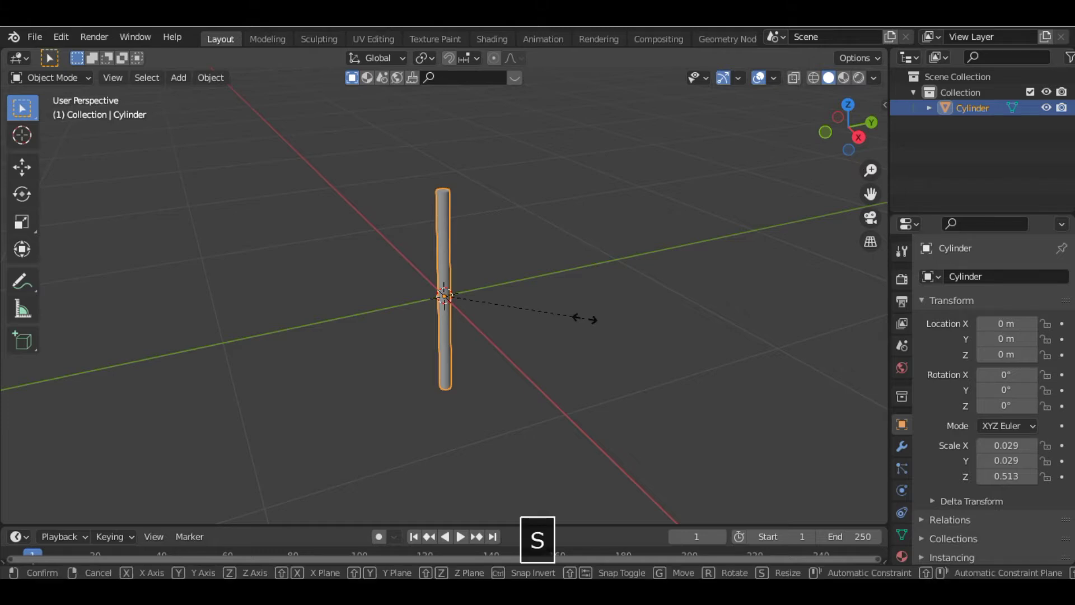
{"action": "key", "text": "shift+z"}
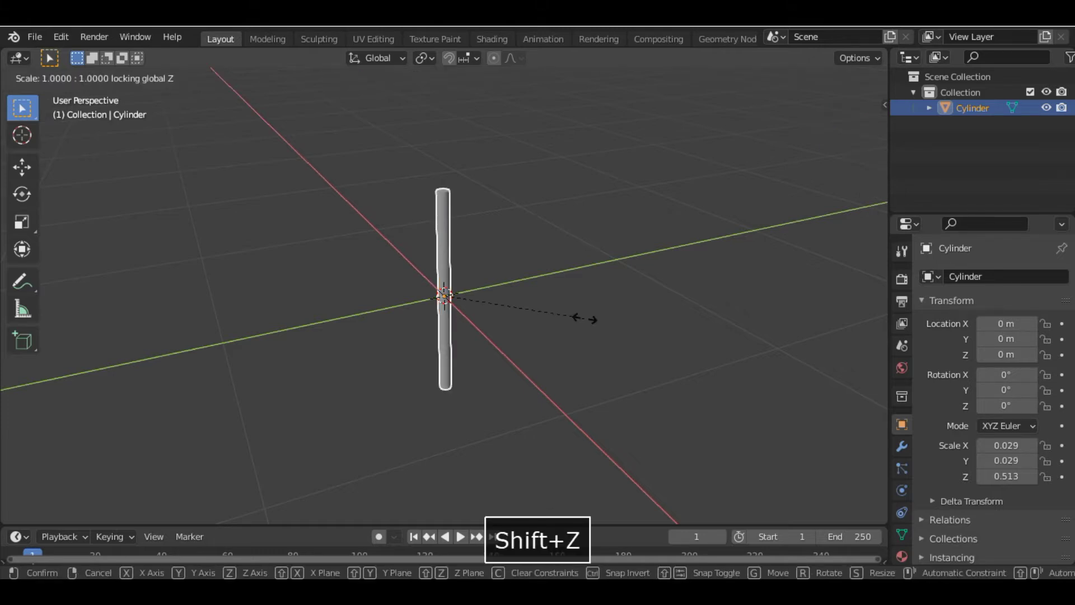
{"action": "left_click", "coordinate": [514, 323]}
- In top view, place a touching Y-offset copy and set its origin to the 3D cursor
{"action": "key", "text": "KP_7"}
{"action": "scroll", "coordinate": [513, 323], "scroll_direction": "up", "scroll_amount": 5}
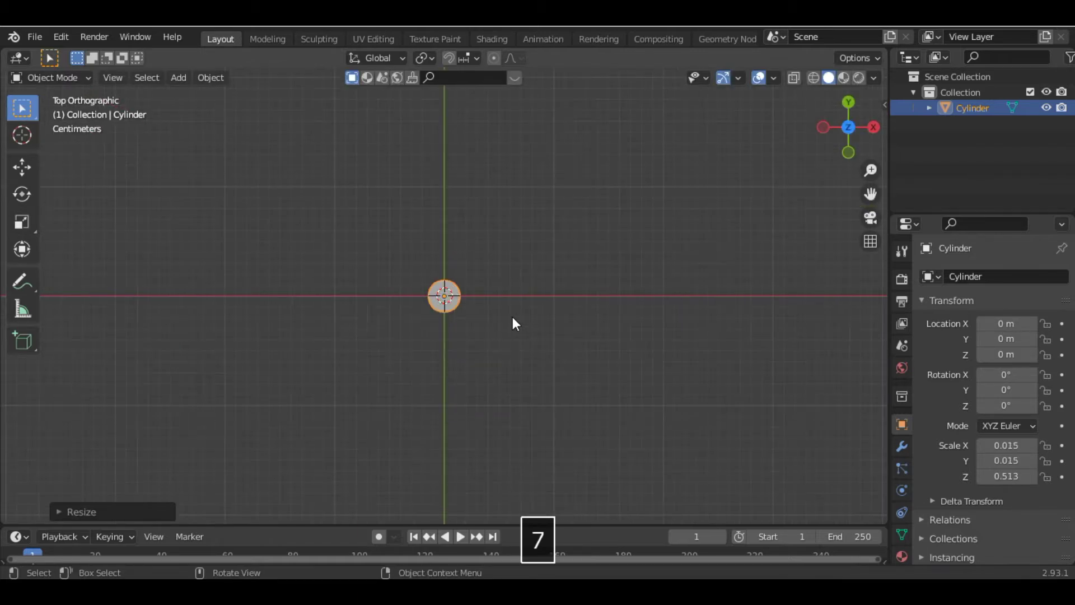
{"action": "scroll", "coordinate": [514, 324], "scroll_direction": "up", "scroll_amount": 5}
{"action": "scroll", "coordinate": [514, 323], "scroll_direction": "down", "scroll_amount": 3}
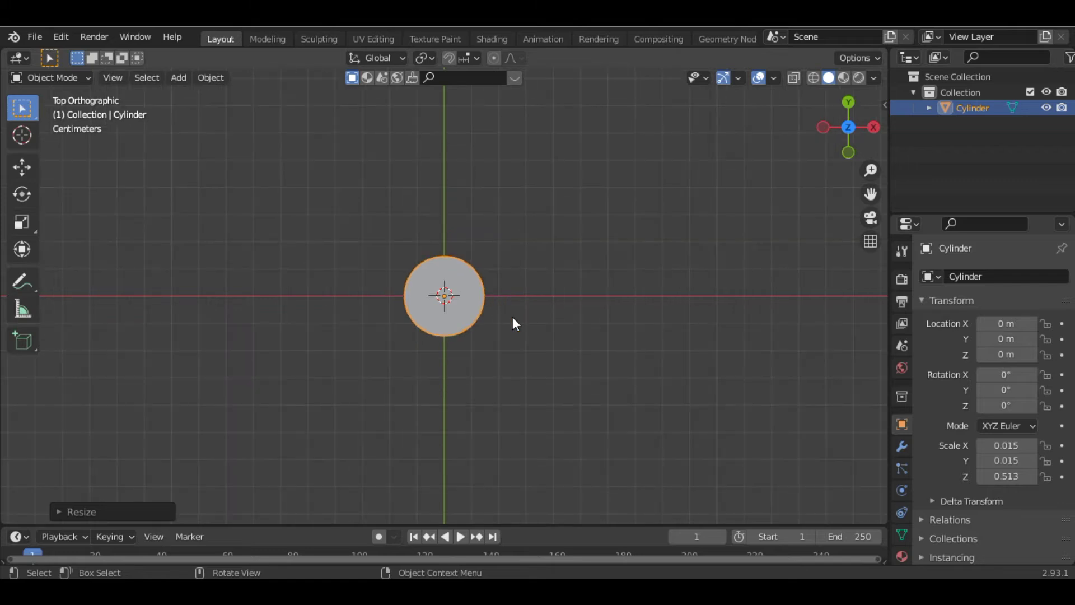
{"action": "key", "text": "shift+d"}
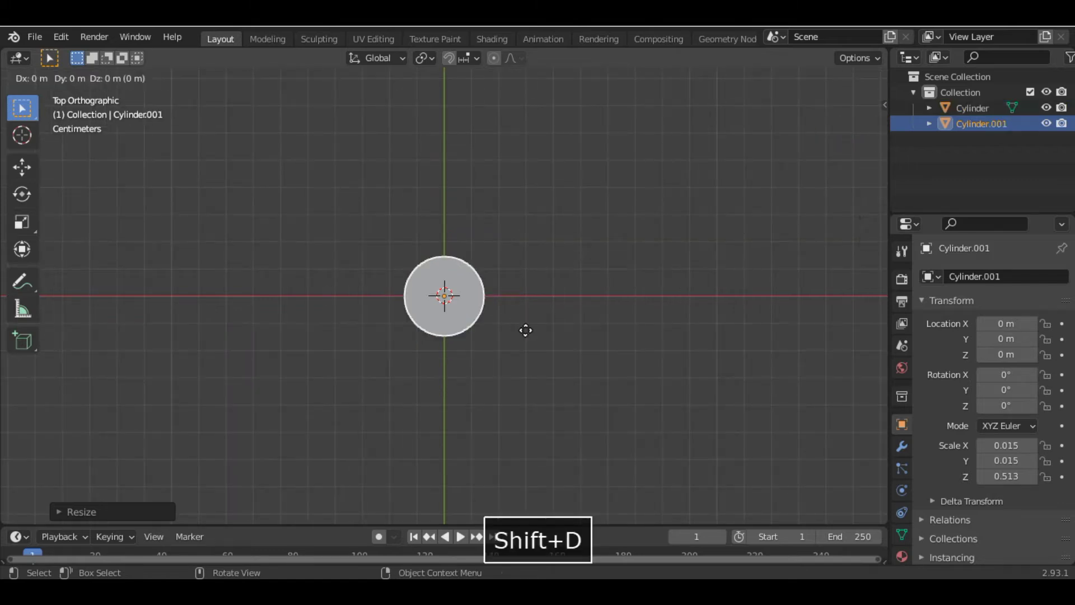
{"action": "key", "text": "y"}
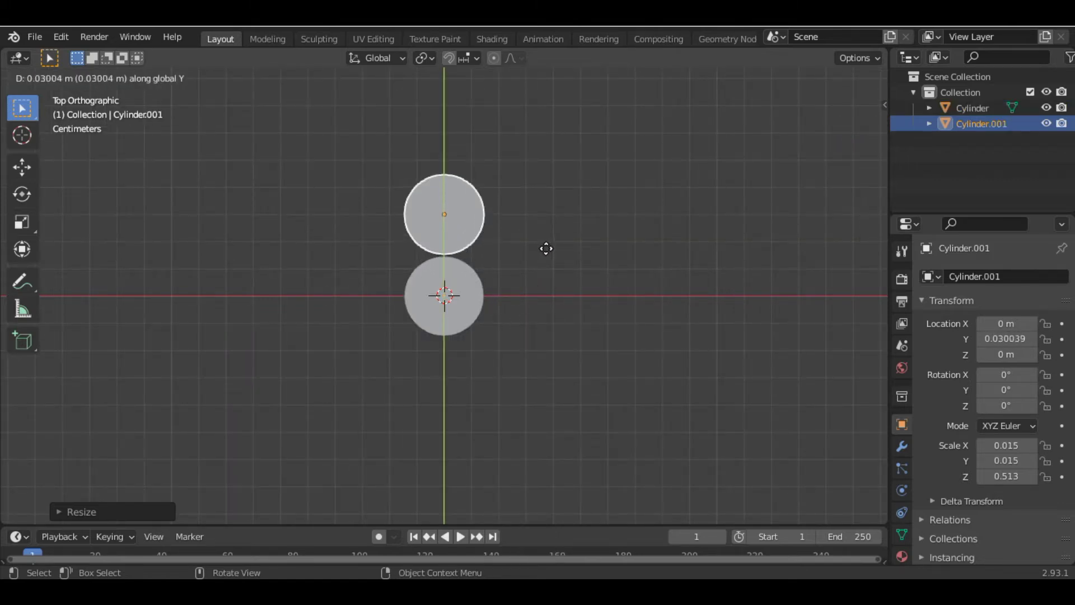
{"action": "left_click", "coordinate": [546, 251]}
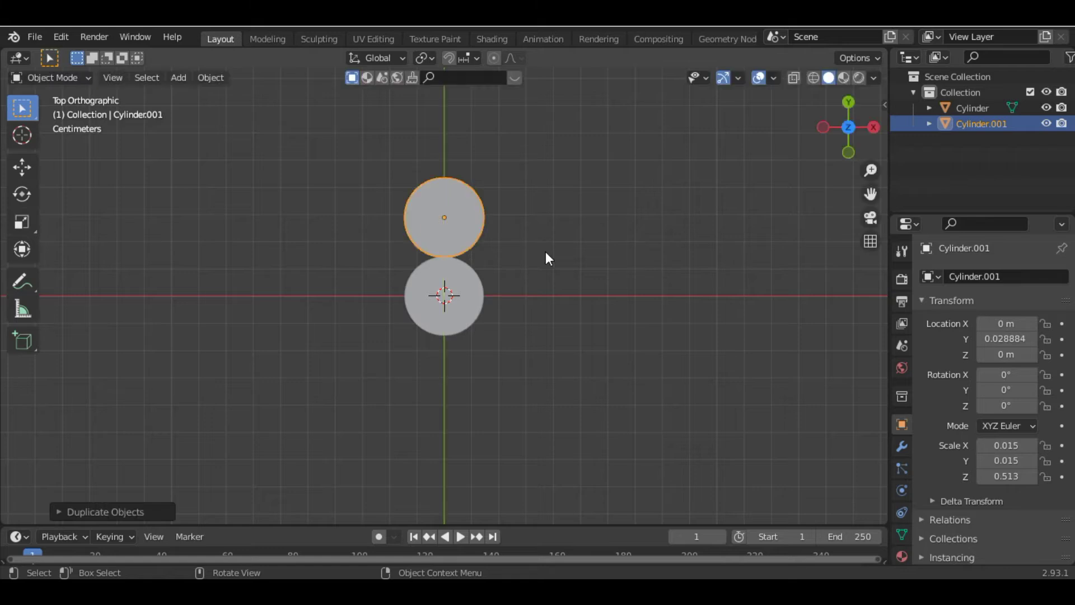
{"action": "right_click", "coordinate": [462, 228]}
{"action": "right_click", "coordinate": [428, 213]}
{"action": "mouse_move", "coordinate": [382, 212]}
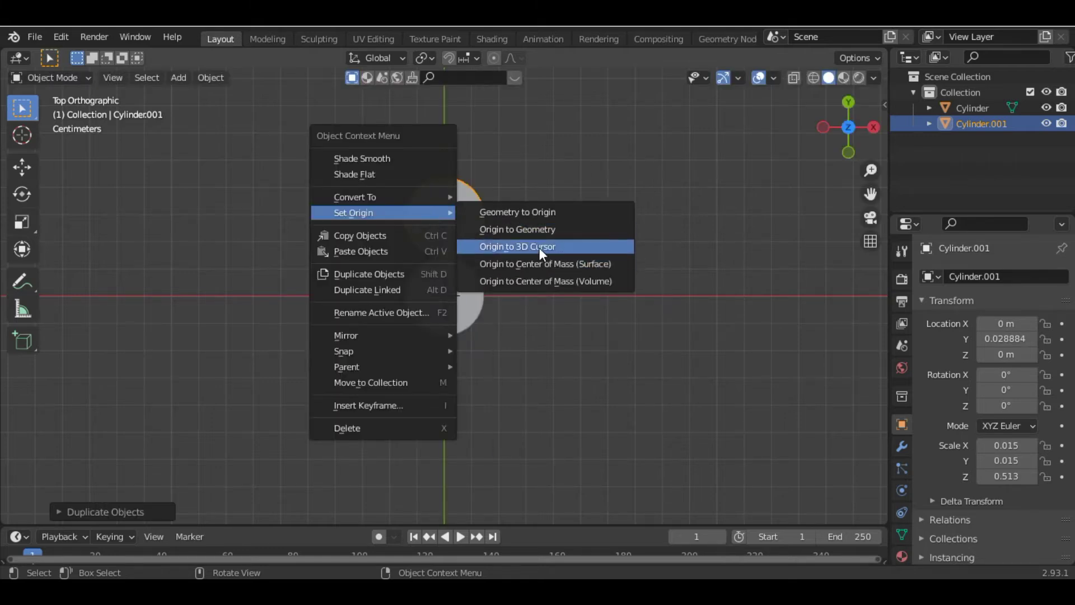
{"action": "left_click", "coordinate": [539, 245]}
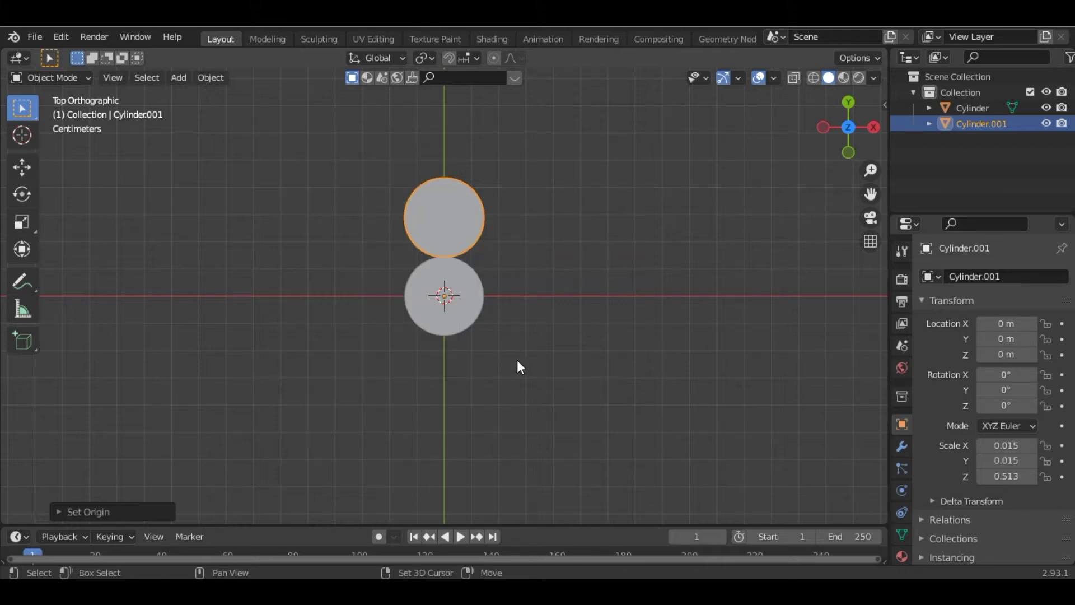
- Rotate further copies around the centre rod, repeating until six rods ring it
{"action": "key", "text": "shift+d"}
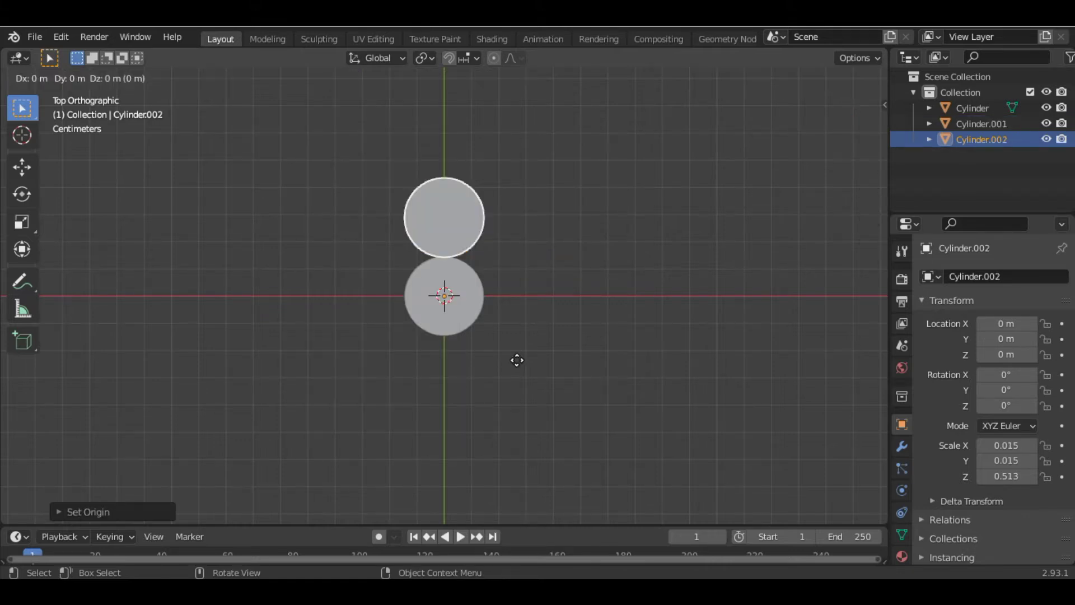
{"action": "key", "text": "r"}
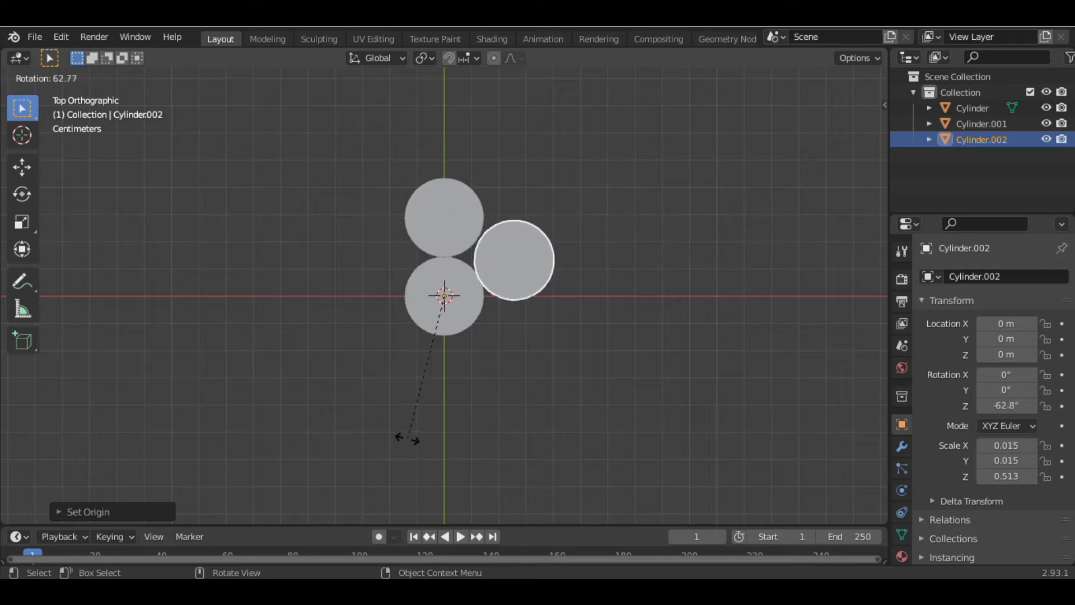
{"action": "left_click", "coordinate": [418, 437]}
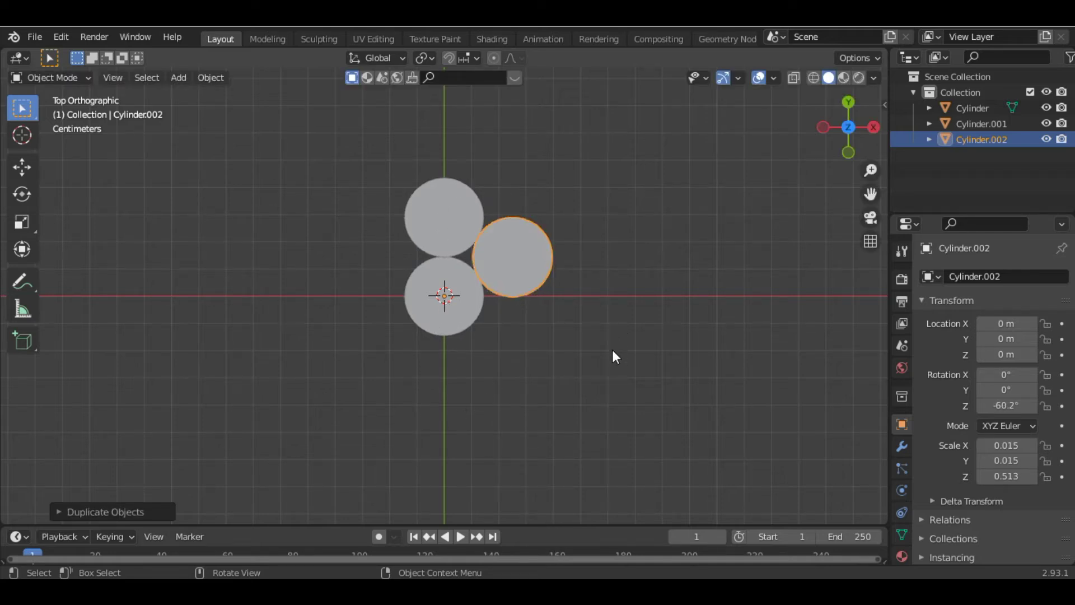
{"action": "key", "text": "shift+d"}
{"action": "key", "text": "r"}
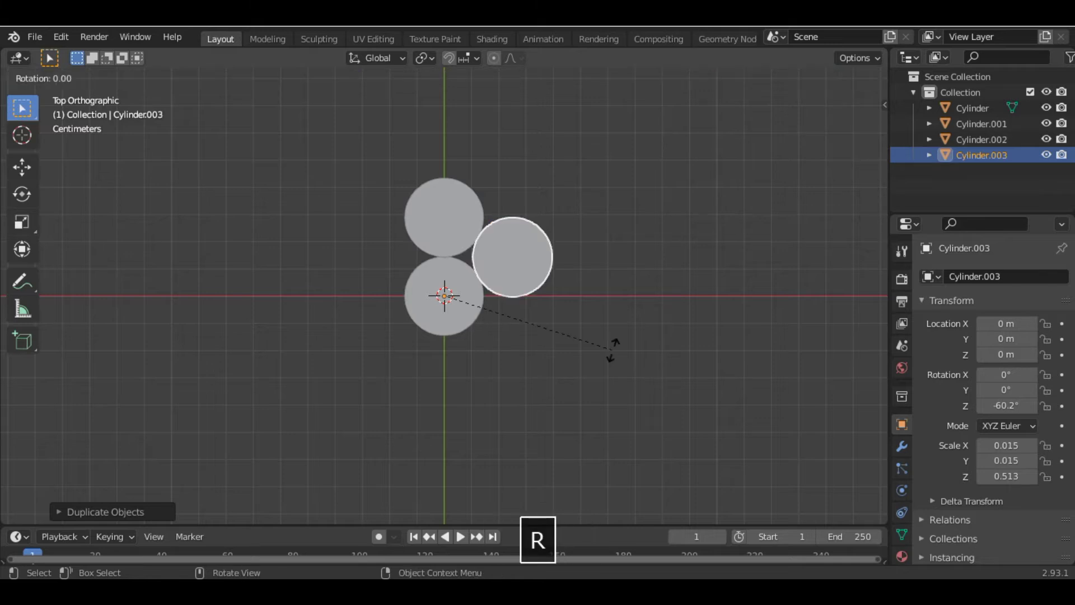
{"action": "left_click", "coordinate": [476, 454]}
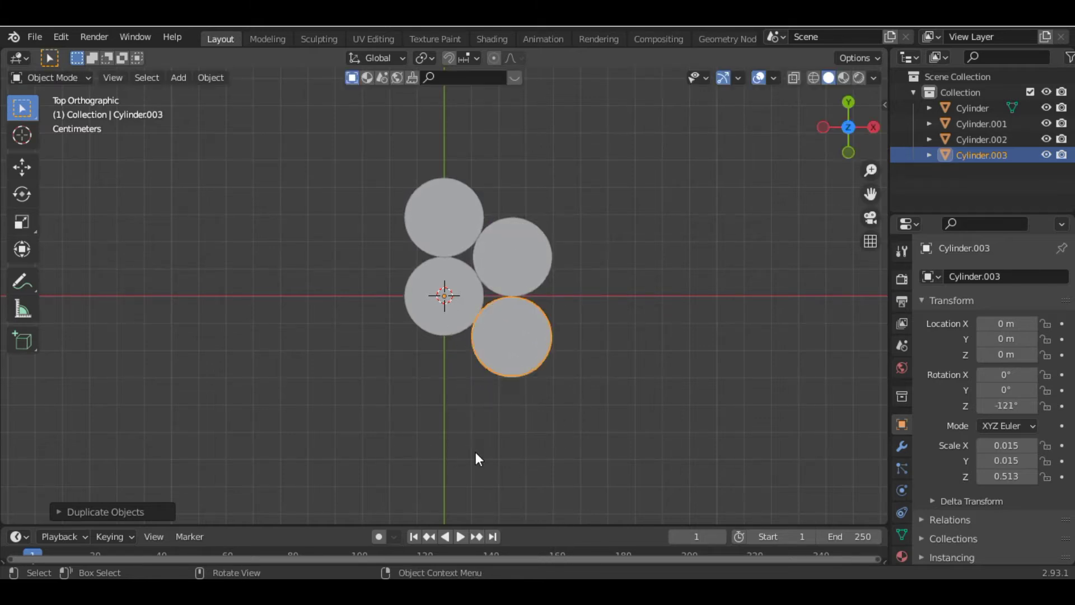
{"action": "key", "text": "shift+r"}
{"action": "key", "text": "shift+r"}
{"action": "key", "text": "shift+r"}
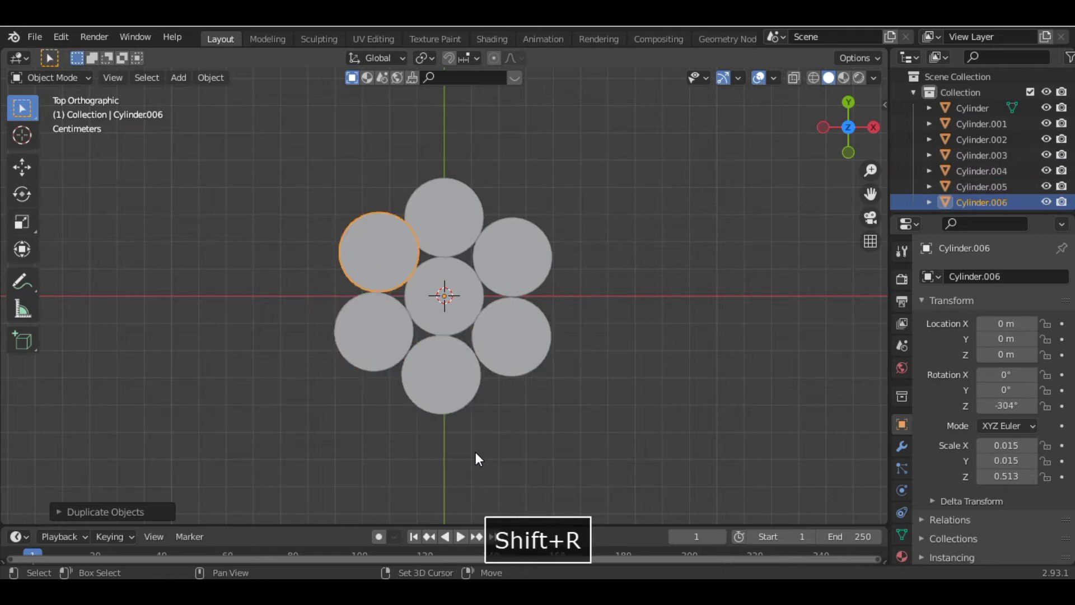
- Box-select all seven rods and join them into one bundled object
{"action": "left_click", "coordinate": [756, 239]}
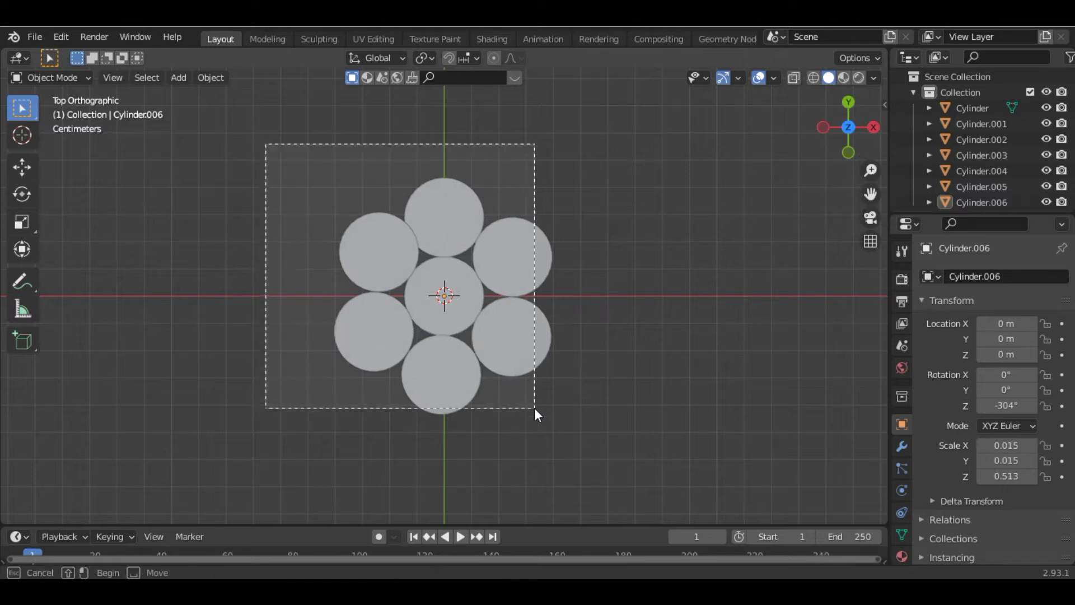
{"action": "left_click_drag", "start_coordinate": [265, 143], "coordinate": [592, 427]}
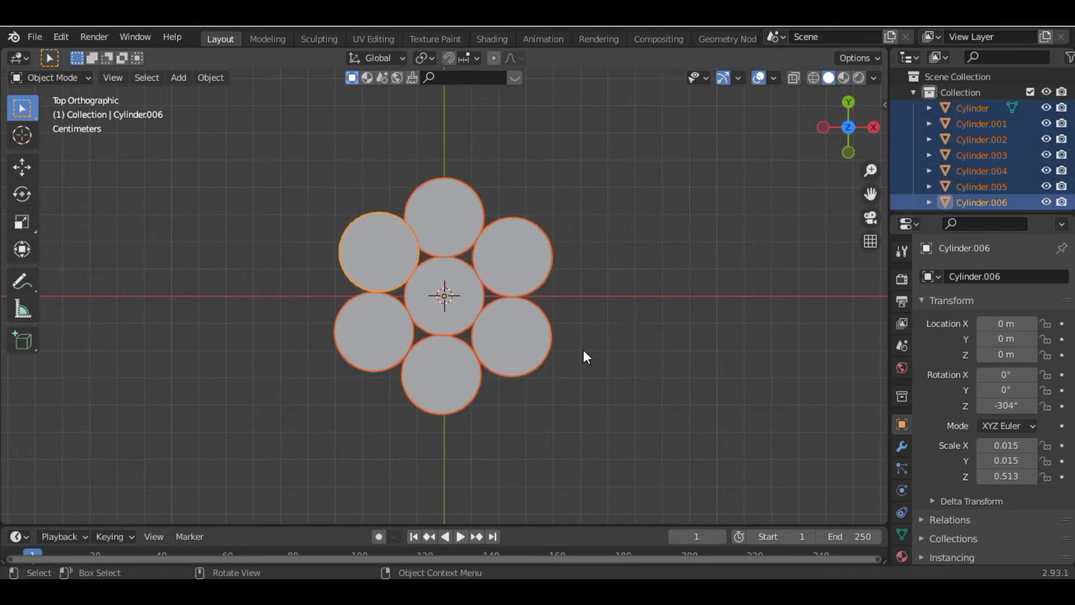
{"action": "key", "text": "ctrl+j"}
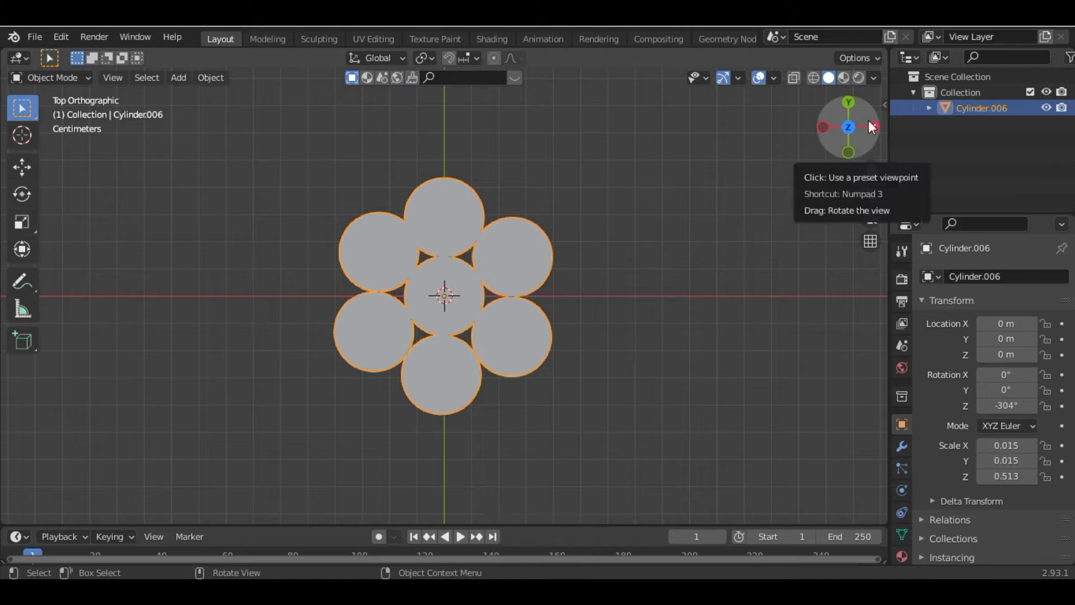
{"action": "left_click_drag", "start_coordinate": [869, 120], "coordinate": [623, 342]}
{"action": "scroll", "coordinate": [622, 341], "scroll_direction": "down", "scroll_amount": 4}
{"action": "scroll", "coordinate": [623, 341], "scroll_direction": "down", "scroll_amount": 2}
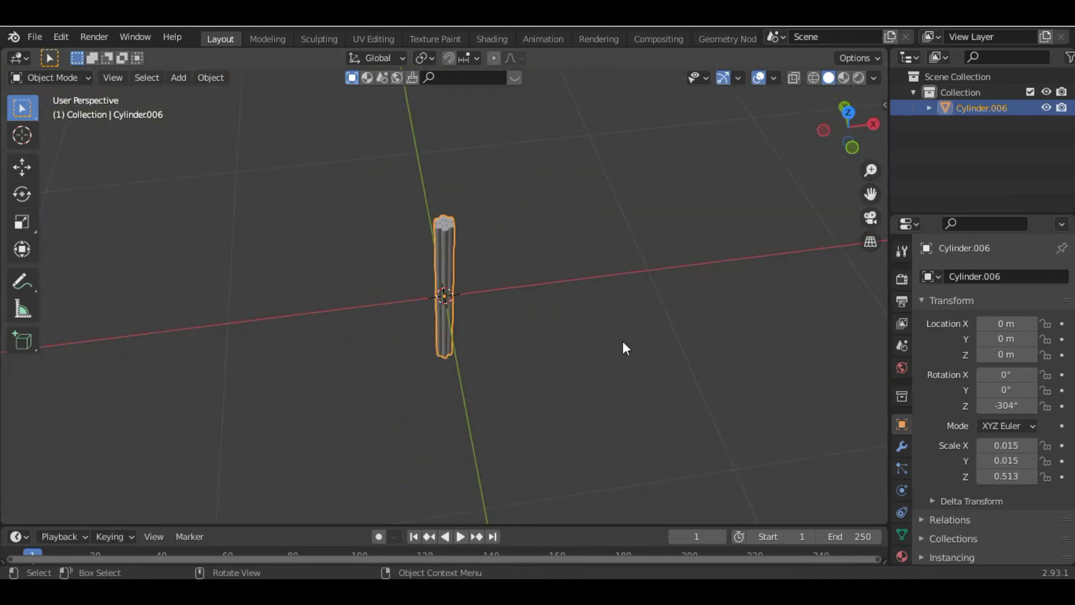
{"action": "scroll", "coordinate": [623, 341], "scroll_direction": "up", "scroll_amount": 1}
{"action": "scroll", "coordinate": [623, 341], "scroll_direction": "up", "scroll_amount": 4}
{"action": "scroll", "coordinate": [623, 341], "scroll_direction": "down", "scroll_amount": 1}
{"action": "scroll", "coordinate": [623, 341], "scroll_direction": "down", "scroll_amount": 1}
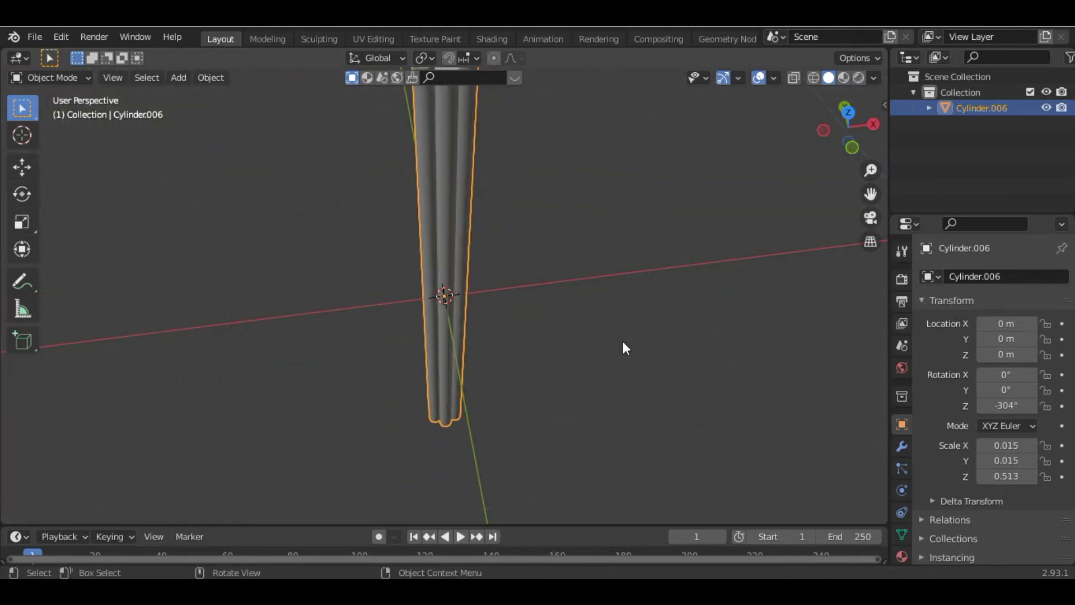
{"action": "scroll", "coordinate": [623, 347], "scroll_direction": "down", "scroll_amount": 3}
{"action": "scroll", "coordinate": [623, 348], "scroll_direction": "up", "scroll_amount": 1}
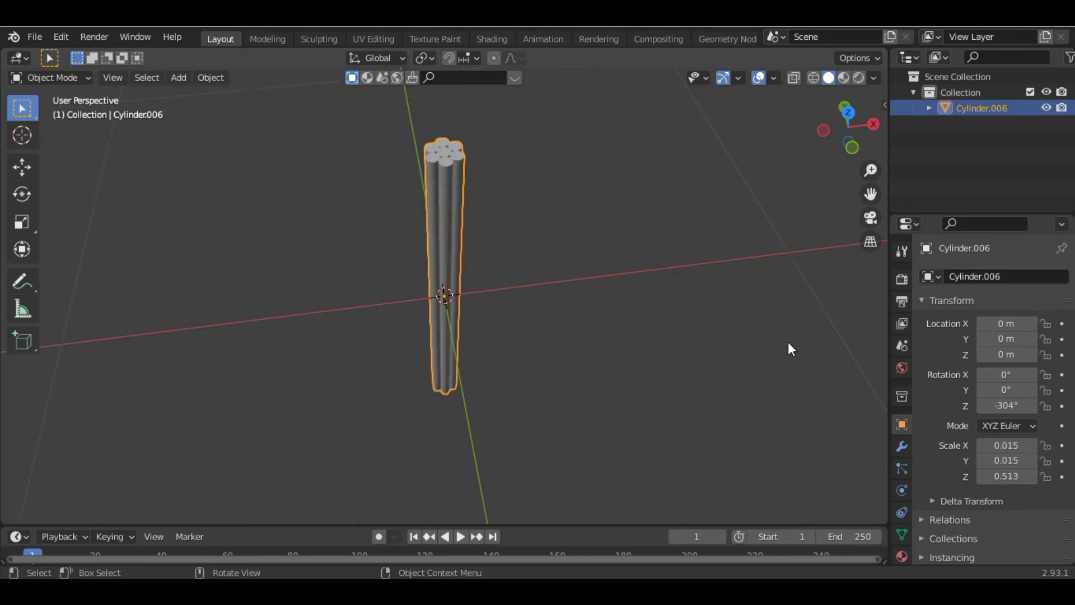
{"action": "left_click", "coordinate": [901, 448]}
- Add a Simple Deform Twist modifier on the Z axis with a 240° angle
{"action": "left_click", "coordinate": [1001, 276]}
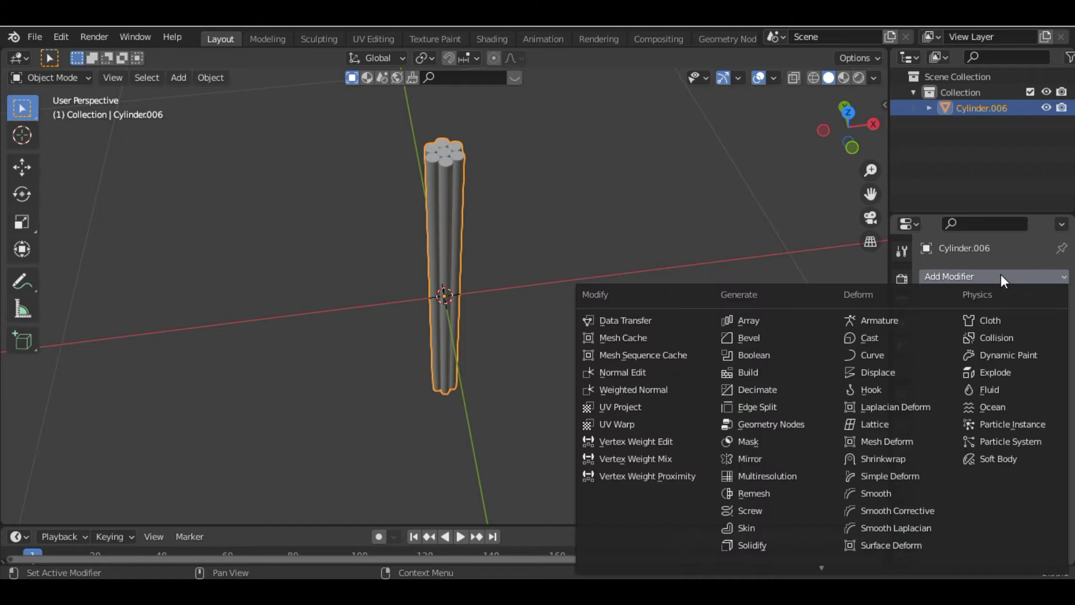
{"action": "left_click", "coordinate": [885, 476]}
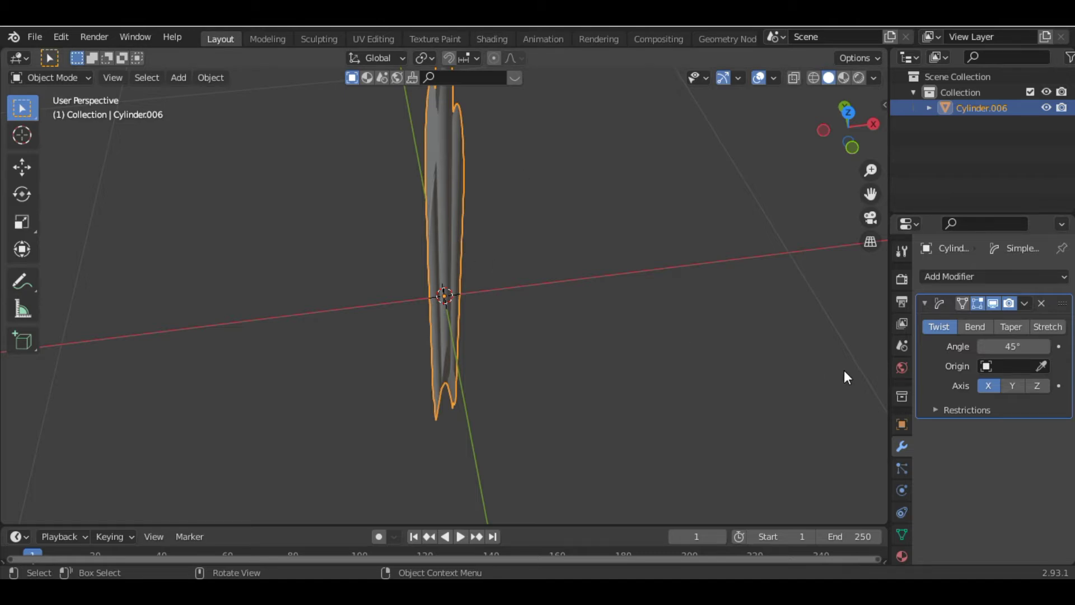
{"action": "left_click", "coordinate": [1038, 385]}
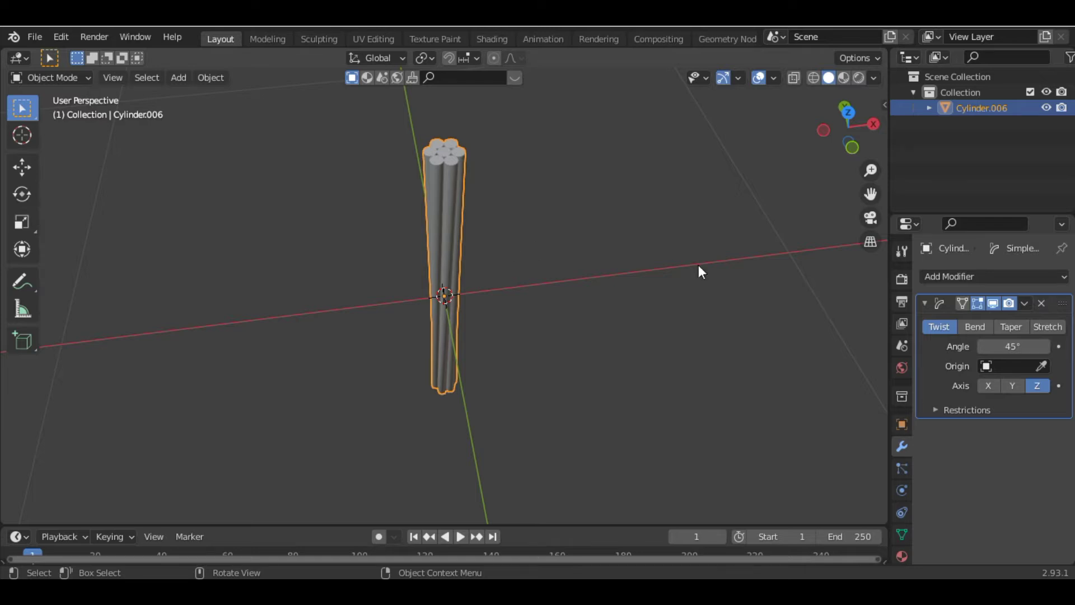
{"action": "left_click", "coordinate": [1010, 351]}
{"action": "type", "text": "85"}
{"action": "key", "text": "Return"}
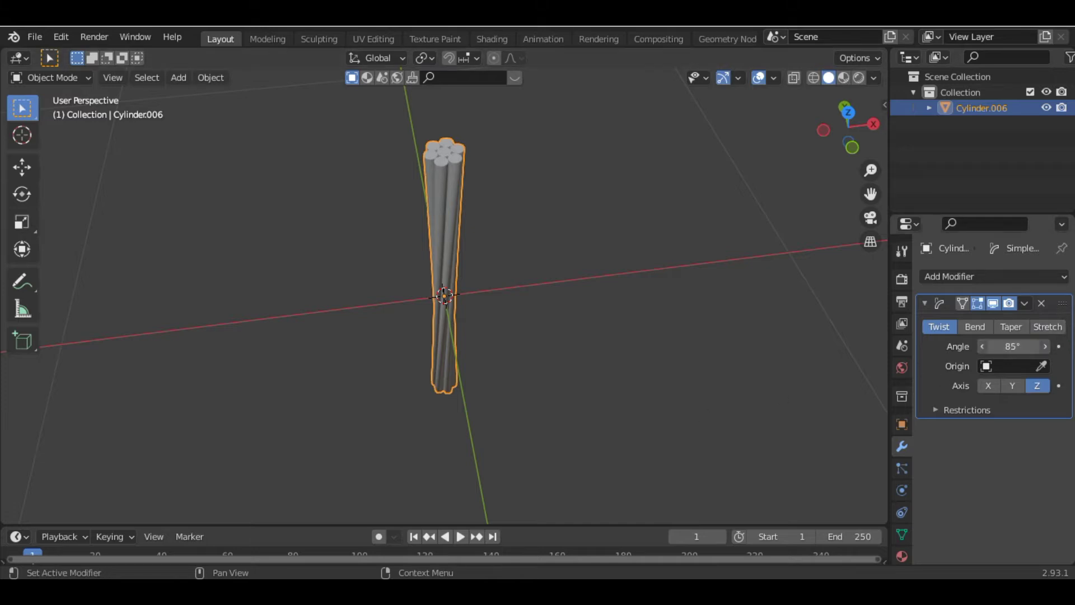
{"action": "left_click", "coordinate": [1011, 347]}
{"action": "type", "text": "240"}
{"action": "key", "text": "Return"}
- Lay the twisted bundle flat by rotating it 90° about X and 90° about Z
{"action": "mouse_move", "coordinate": [589, 337]}
{"action": "middle_mouse_down"}
{"action": "mouse_move", "coordinate": [638, 320]}
{"action": "mouse_move", "coordinate": [607, 295]}
{"action": "middle_mouse_up"}
{"action": "key", "text": "KP_1"}
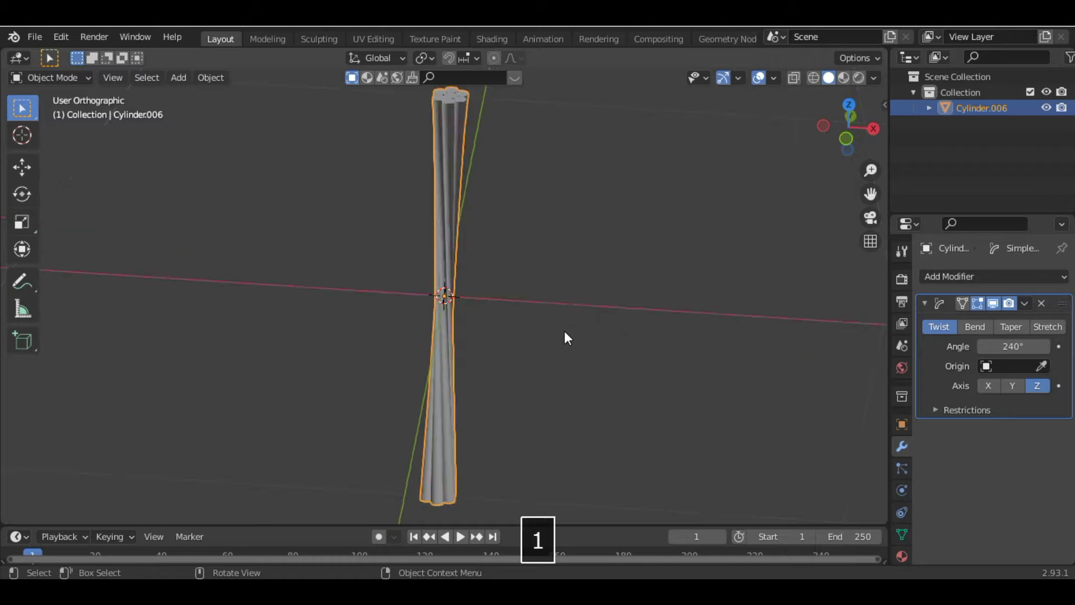
{"action": "key", "text": "r"}
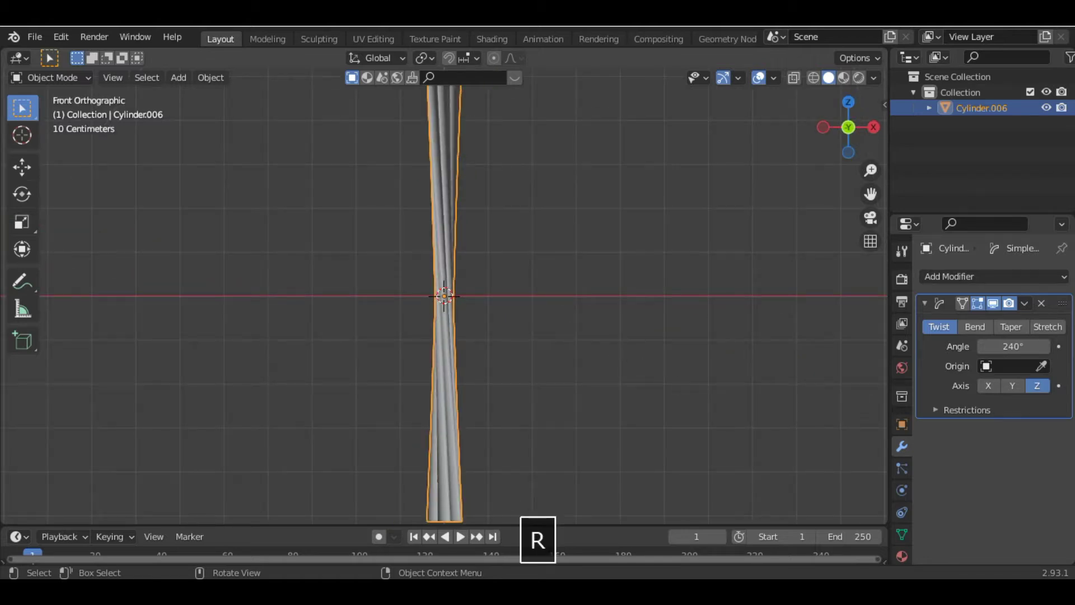
{"action": "key", "text": "x"}
{"action": "key", "text": "9"}
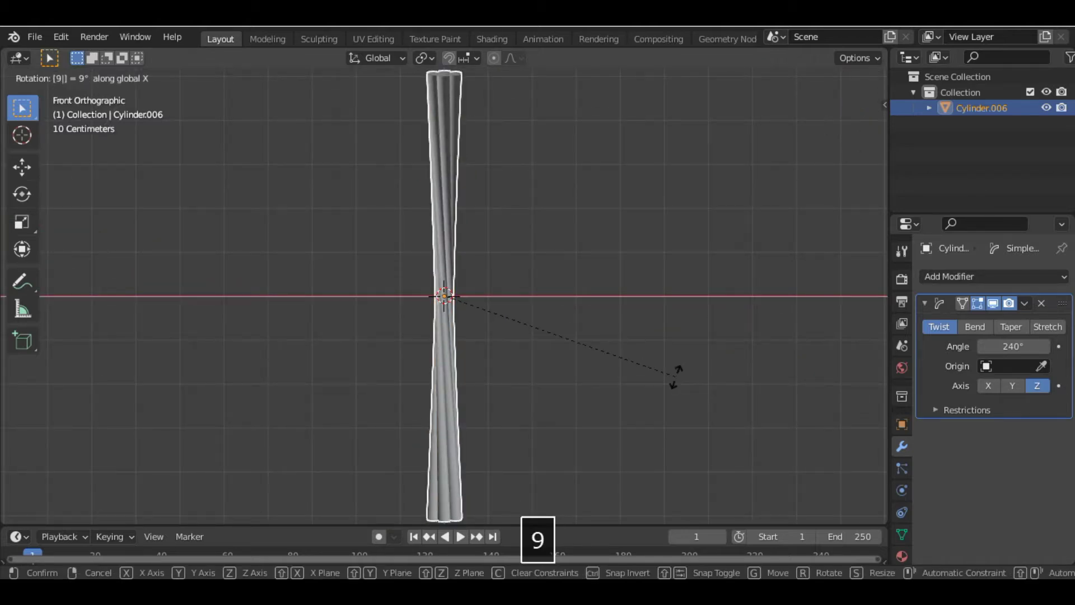
{"action": "key", "text": "0"}
{"action": "key", "text": "Return"}
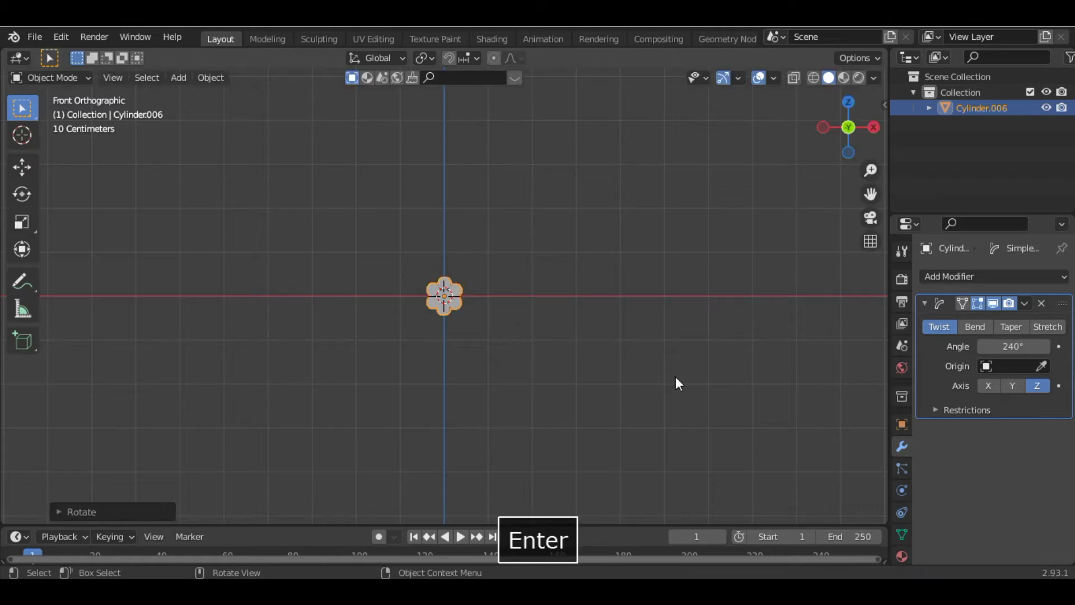
{"action": "key", "text": "r"}
{"action": "key", "text": "z"}
{"action": "key", "text": "9"}
{"action": "key", "text": "0"}
{"action": "key", "text": "Return"}
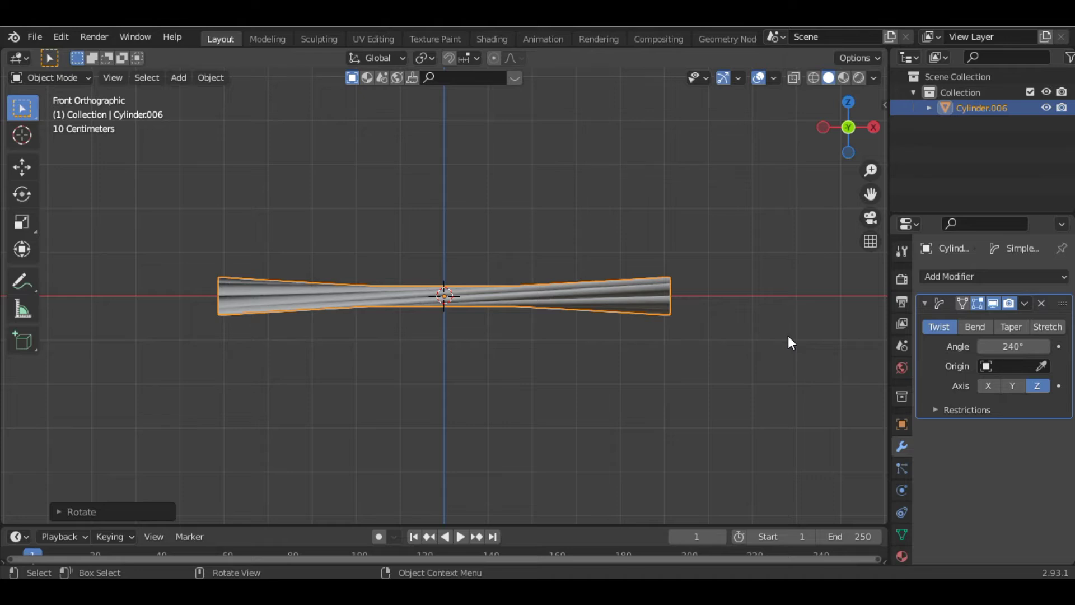
{"action": "scroll", "coordinate": [789, 342], "scroll_direction": "down", "scroll_amount": 3}
{"action": "left_click_drag", "start_coordinate": [863, 147], "coordinate": [848, 169]}
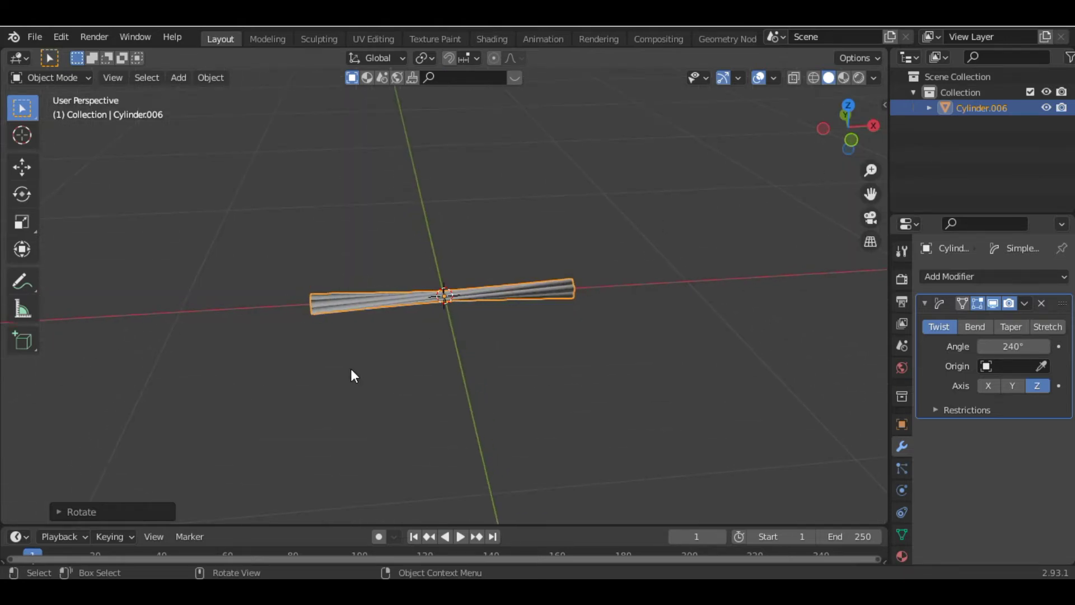
- Add a Bezier curve and give it a 0.03 m bevel depth
{"action": "key", "text": "shift+a"}
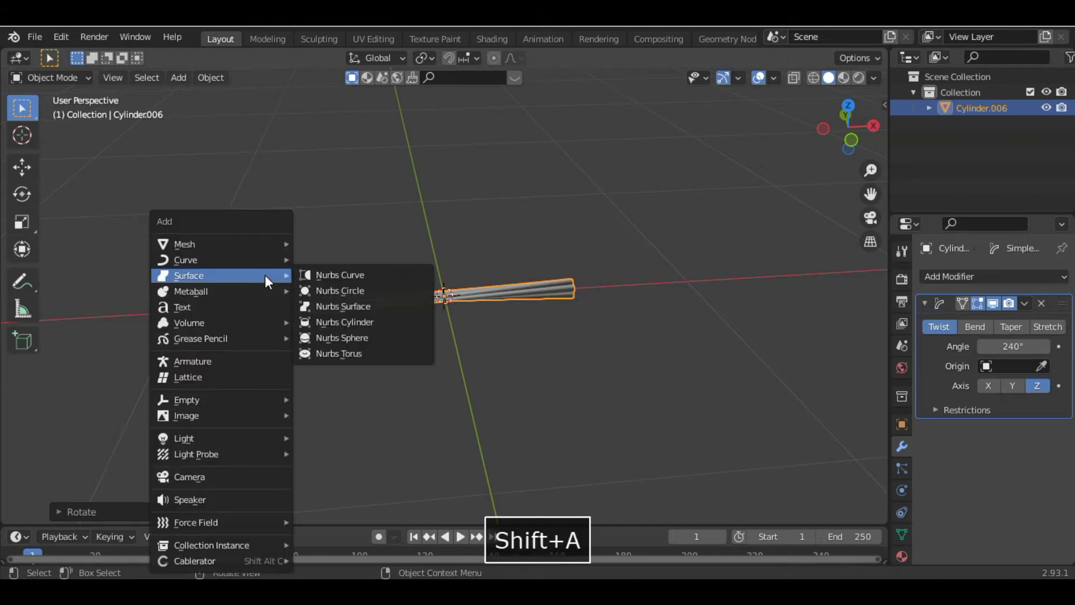
{"action": "mouse_move", "coordinate": [186, 260]}
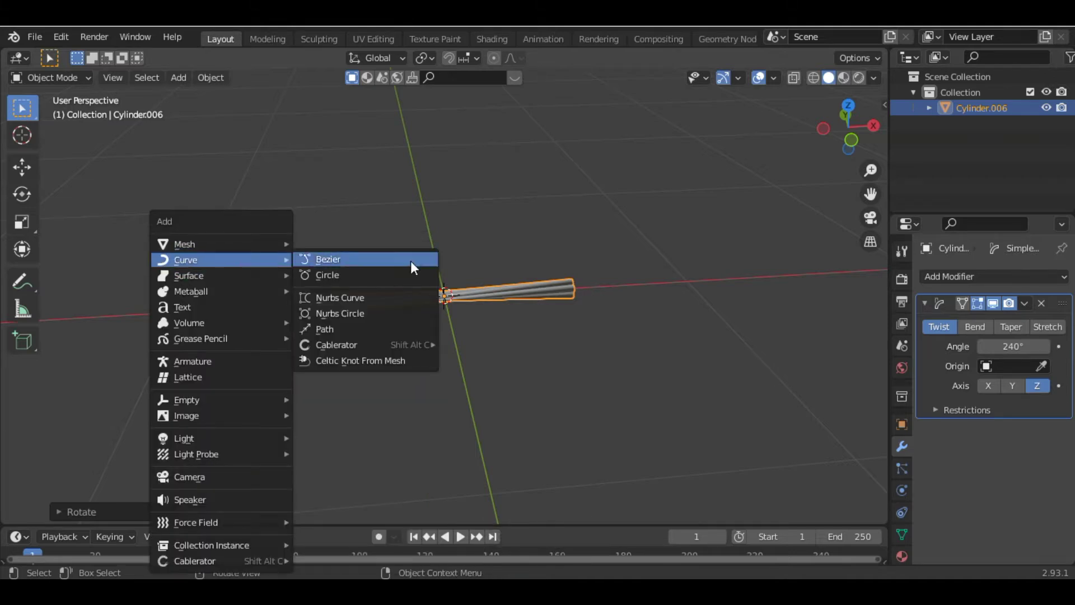
{"action": "left_click", "coordinate": [410, 267]}
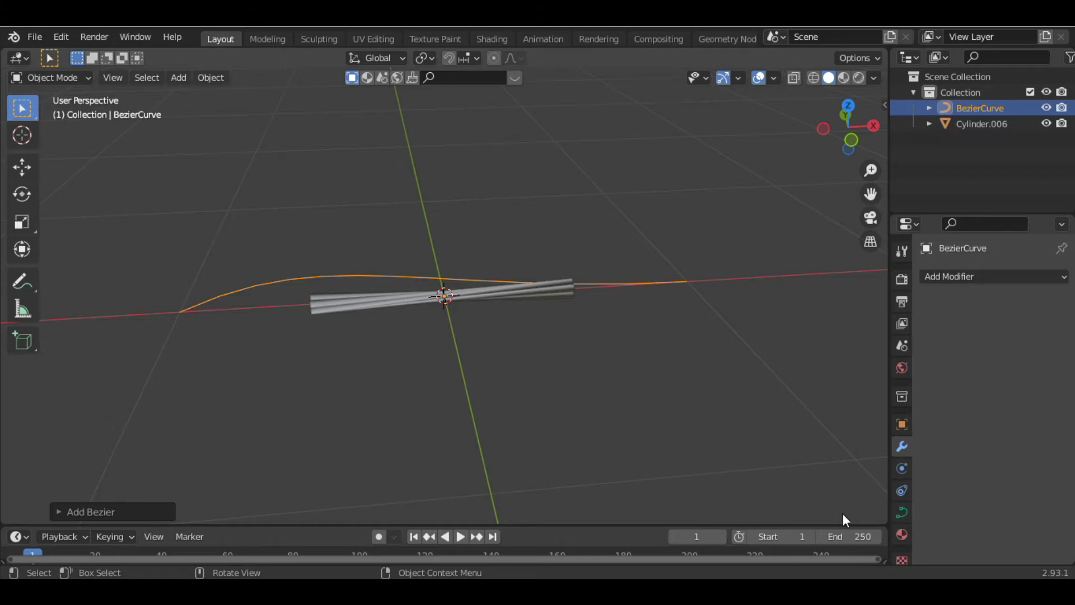
{"action": "left_click", "coordinate": [903, 512]}
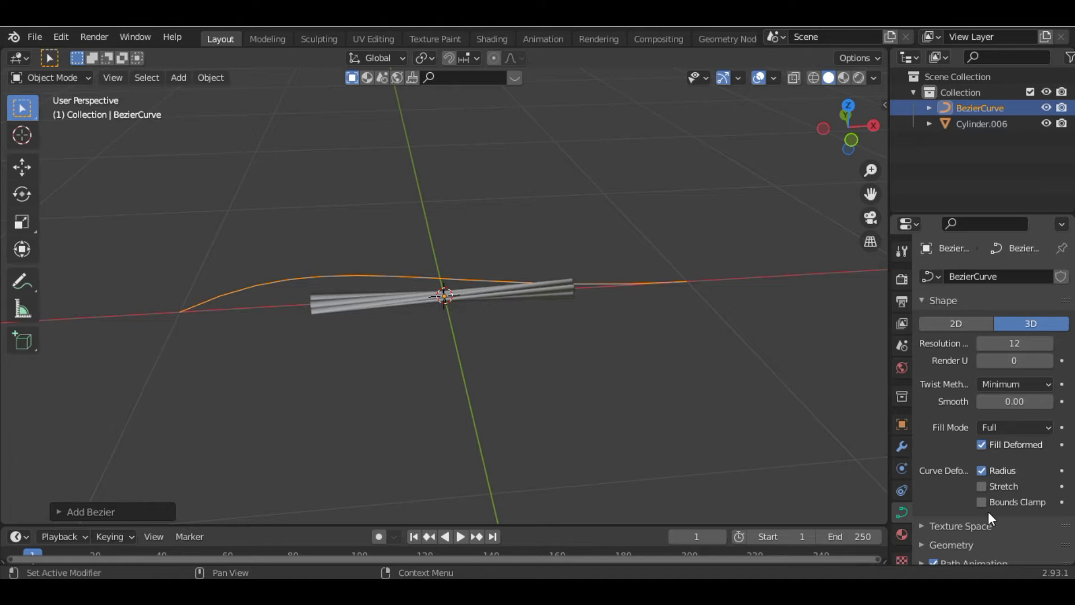
{"action": "scroll", "coordinate": [988, 512], "scroll_direction": "down", "scroll_amount": 4}
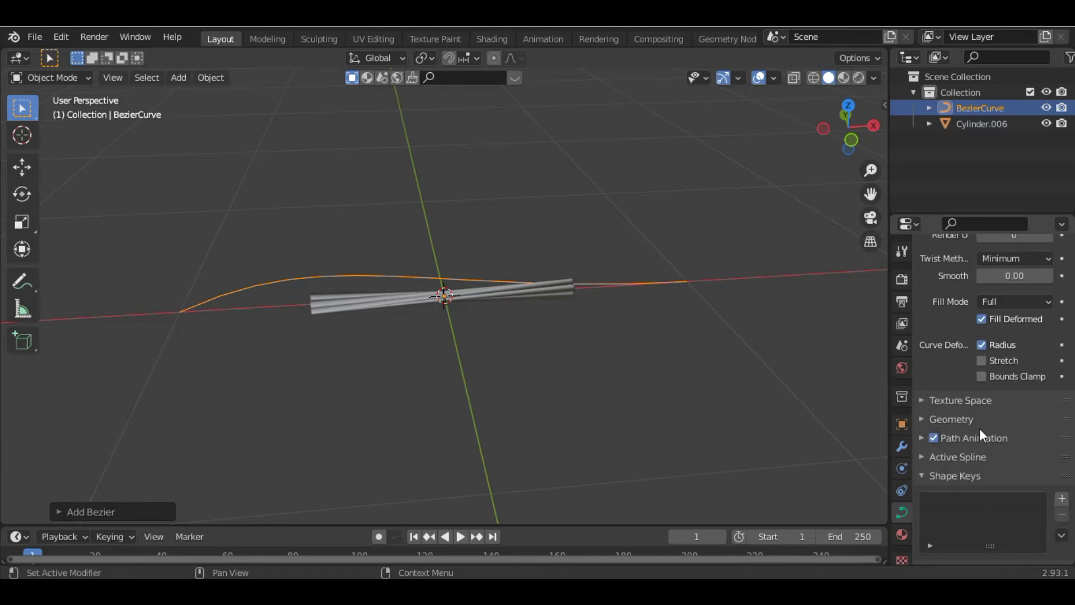
{"action": "scroll", "coordinate": [951, 374], "scroll_direction": "down", "scroll_amount": 1}
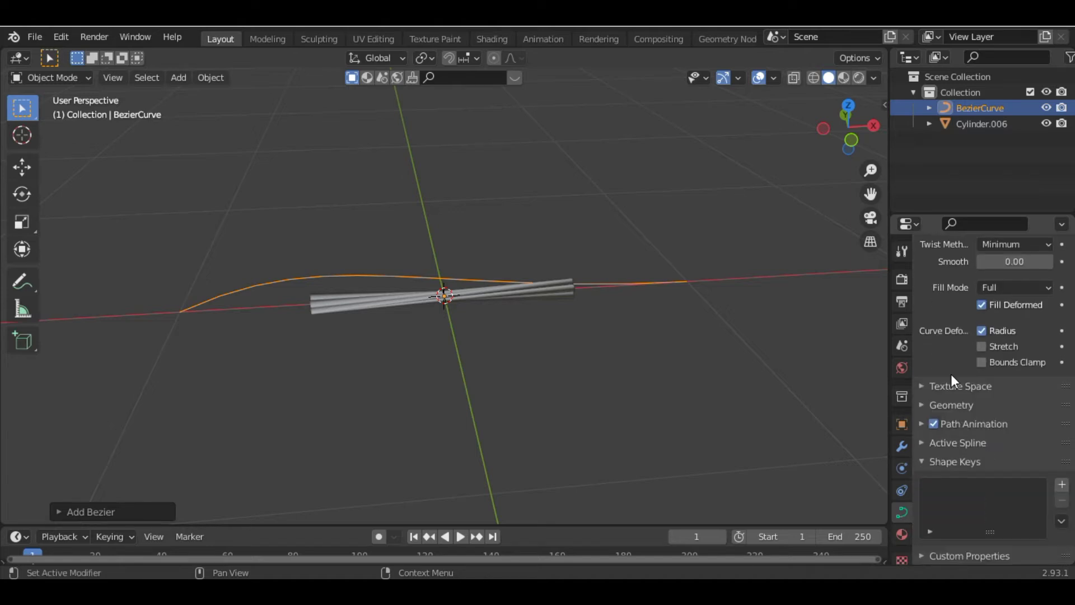
{"action": "left_click", "coordinate": [924, 404]}
{"action": "scroll", "coordinate": [995, 442], "scroll_direction": "down", "scroll_amount": 6}
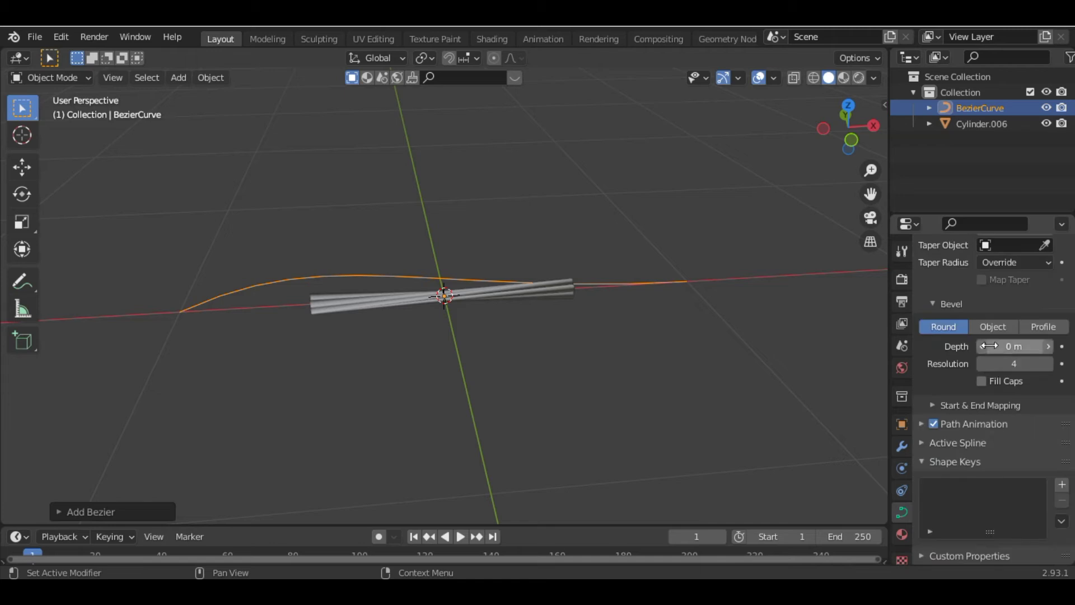
{"action": "left_click_drag", "start_coordinate": [1004, 348], "coordinate": [1014, 347]}
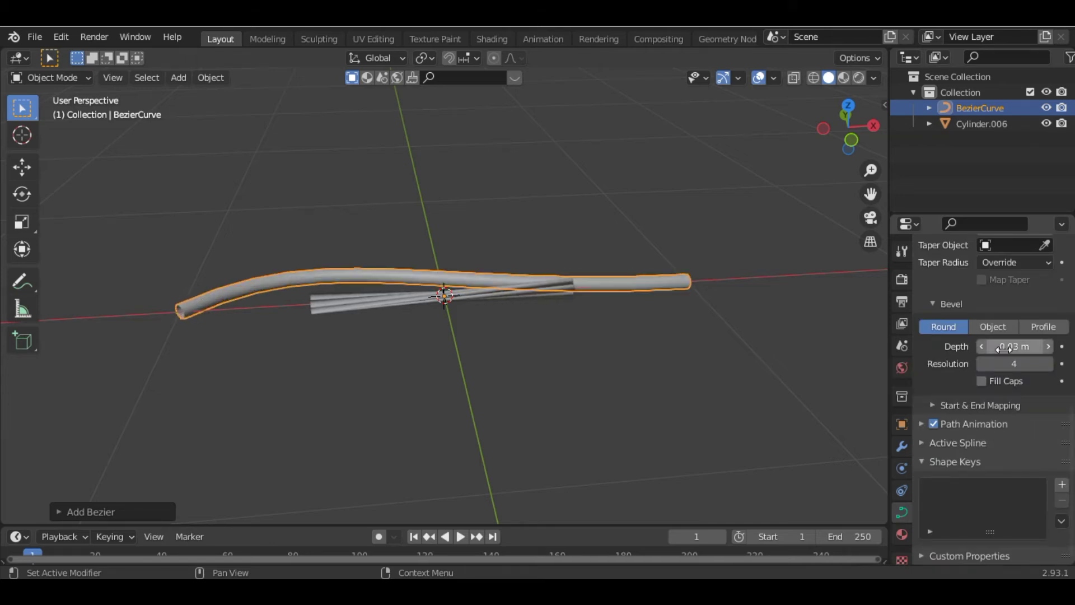
- Slide the tube along X and thicken it to 0.06 m
{"action": "key", "text": "g"}
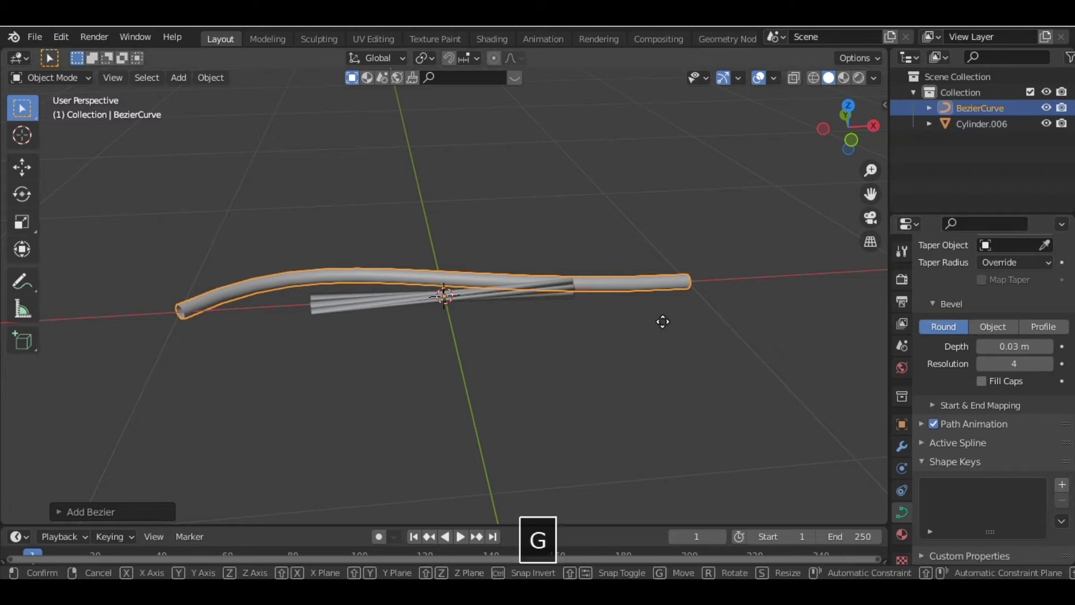
{"action": "key", "text": "x"}
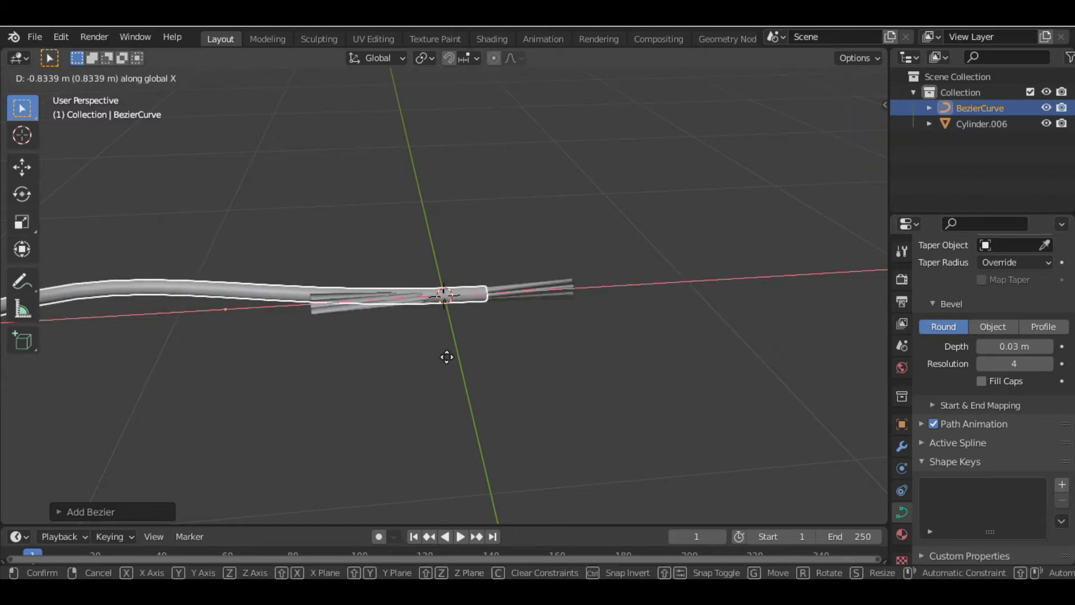
{"action": "left_click", "coordinate": [439, 362]}
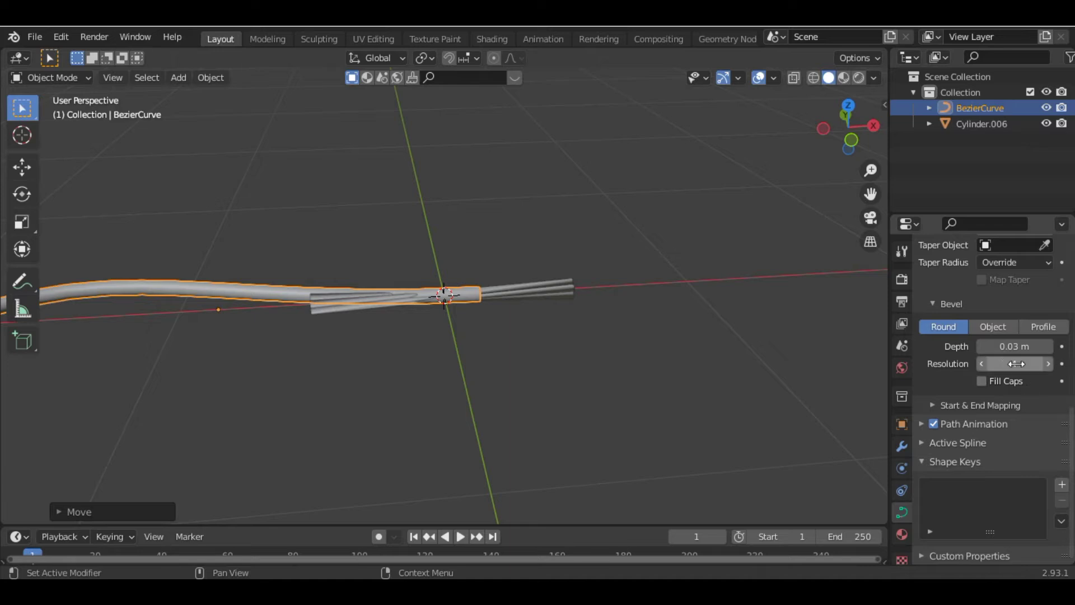
{"action": "left_click_drag", "start_coordinate": [1013, 347], "coordinate": [1039, 347]}
{"action": "left_click_drag", "start_coordinate": [851, 127], "coordinate": [835, 147]}
- Slide the tube over the strands, deepen its bevel to 0.09 m, and enable Fill Caps
{"action": "key", "text": "g"}
{"action": "key", "text": "x"}
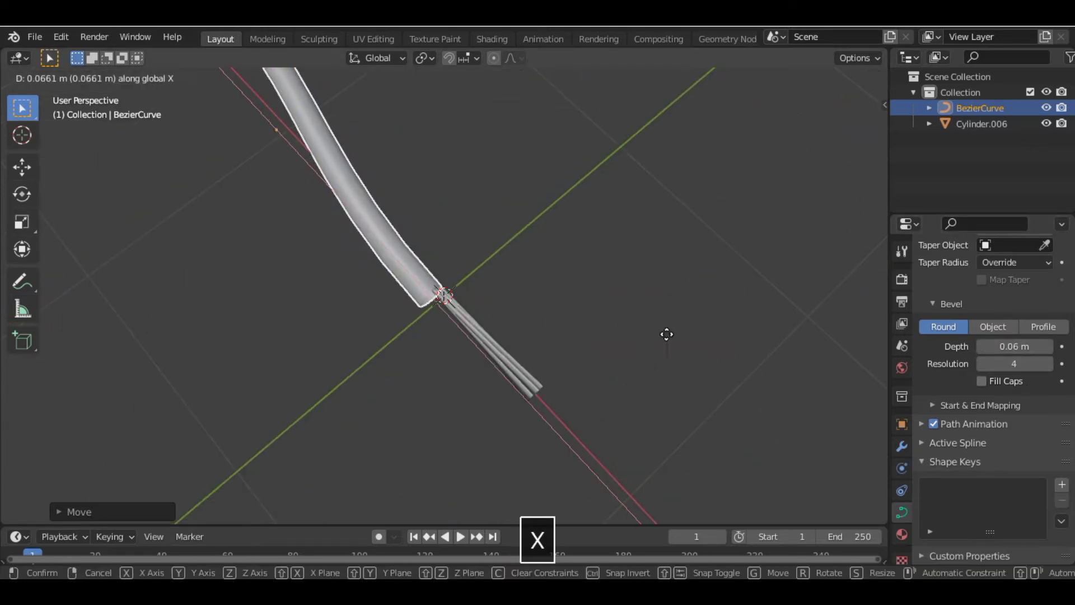
{"action": "left_click", "coordinate": [666, 334]}
{"action": "left_click_drag", "start_coordinate": [1039, 347], "coordinate": [1049, 347]}
{"action": "middle_click_drag", "start_coordinate": [673, 336], "coordinate": [624, 360]}
{"action": "key", "text": "r"}
{"action": "key", "text": "z"}
{"action": "key", "text": "Escape"}
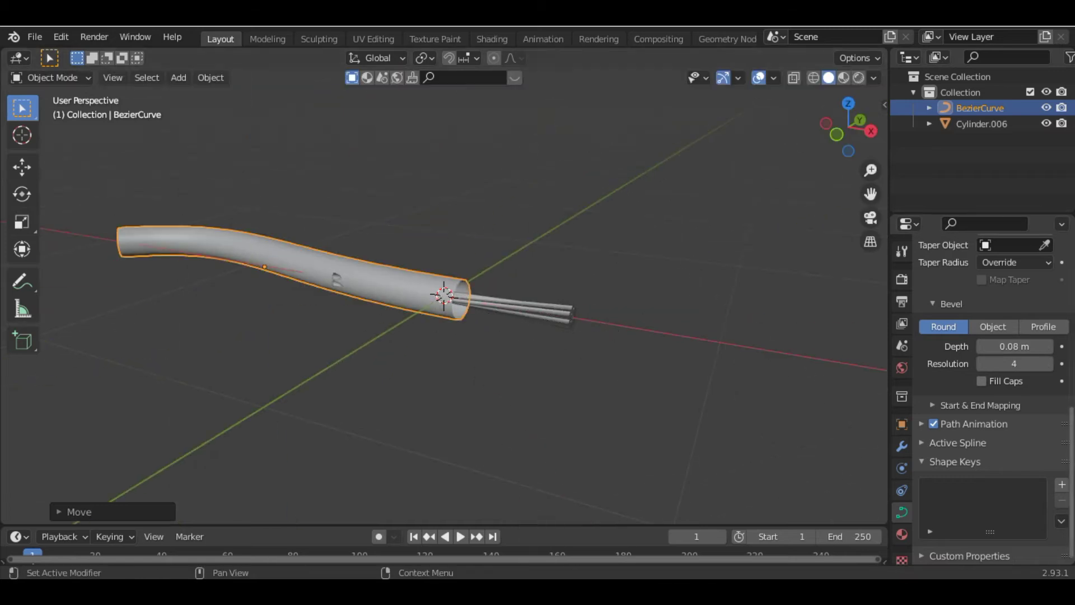
{"action": "left_click_drag", "start_coordinate": [1049, 346], "coordinate": [1052, 347]}
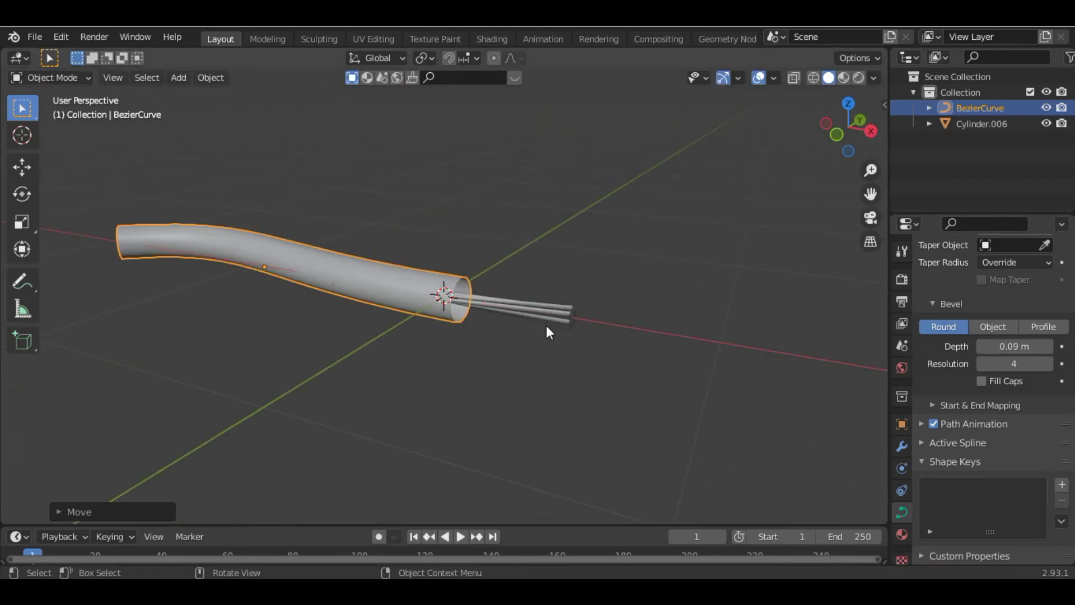
{"action": "left_click", "coordinate": [982, 380]}
{"action": "left_click", "coordinate": [574, 272]}
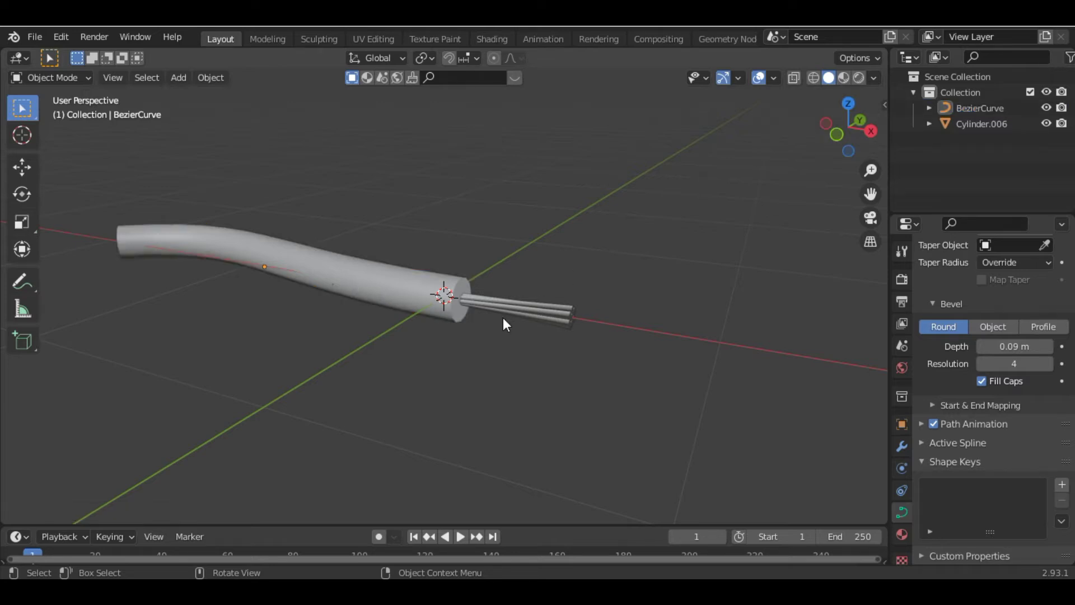
{"action": "scroll", "coordinate": [821, 284], "scroll_direction": "down", "scroll_amount": 2}
{"action": "scroll", "coordinate": [822, 285], "scroll_direction": "up", "scroll_amount": 4}
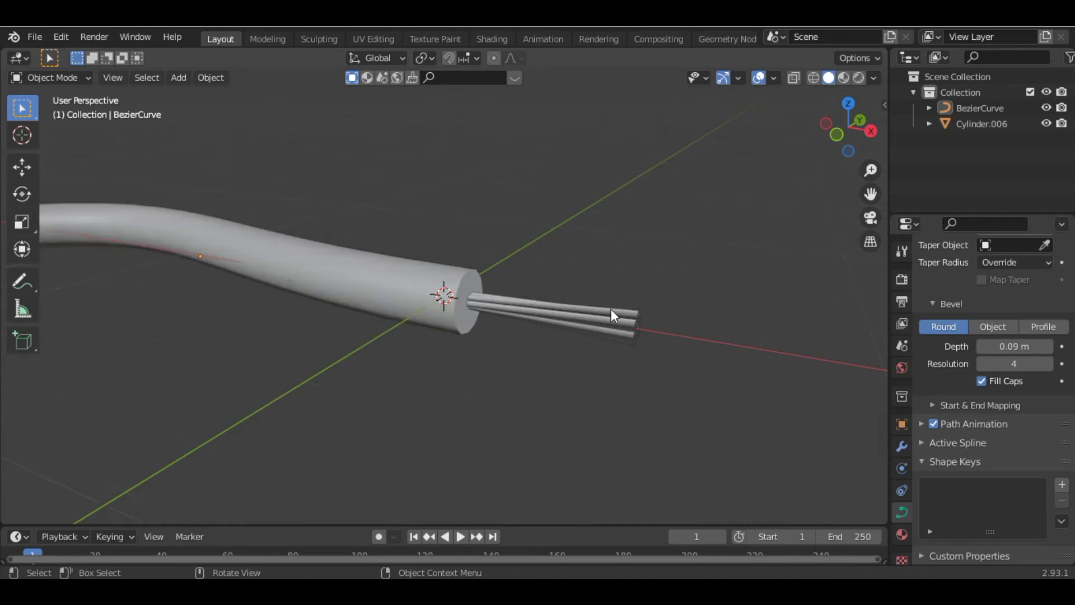
- Apply smooth shading to both the tube and the strand bundle
{"action": "left_click", "coordinate": [577, 318]}
{"action": "left_click", "coordinate": [314, 238]}
{"action": "right_click", "coordinate": [313, 238]}
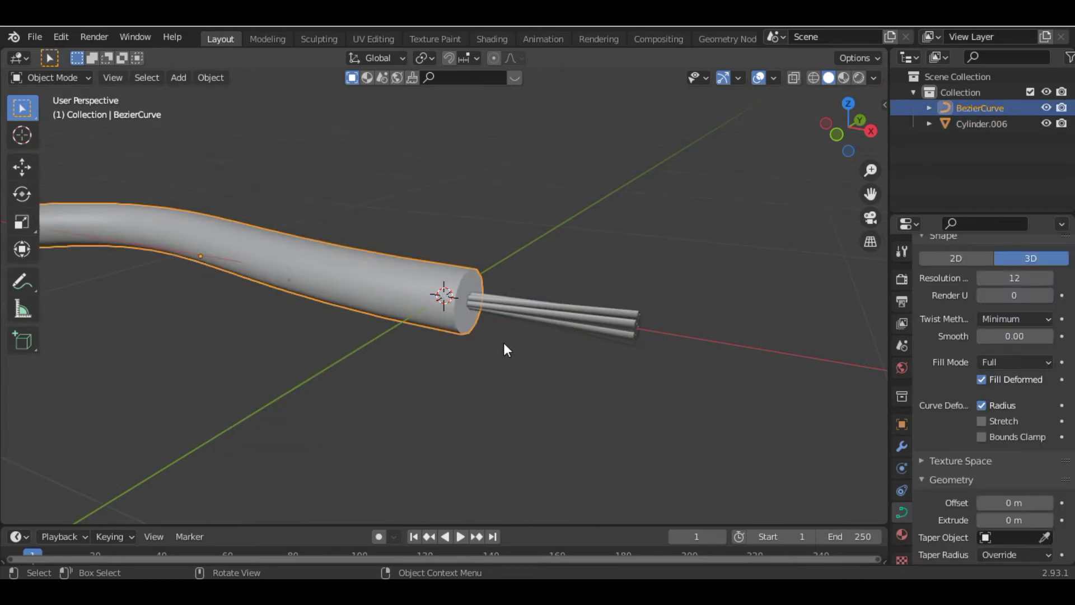
{"action": "right_click", "coordinate": [366, 296]}
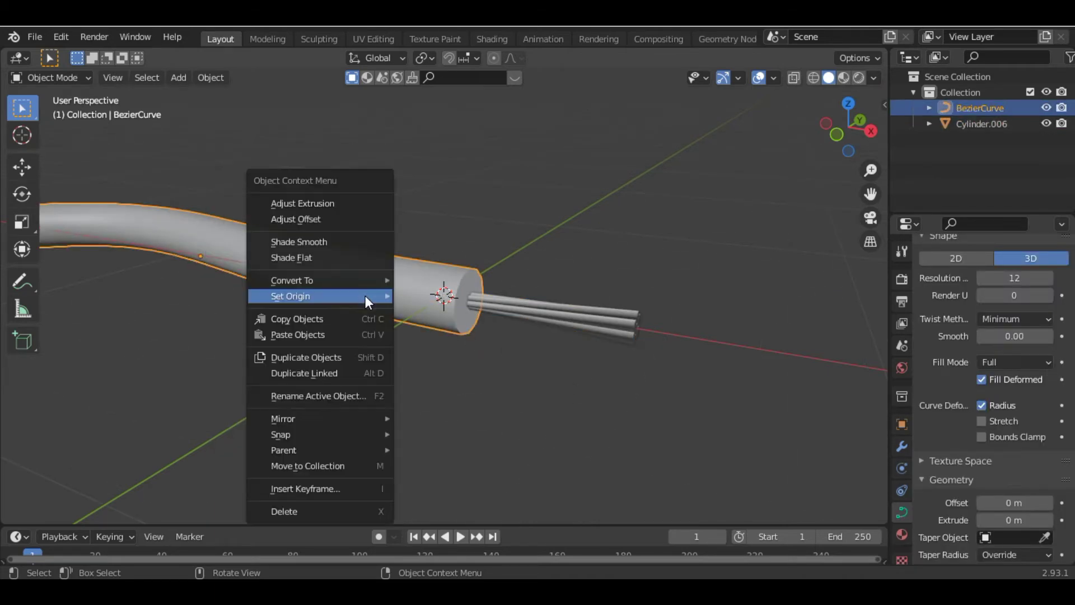
{"action": "left_click", "coordinate": [342, 246]}
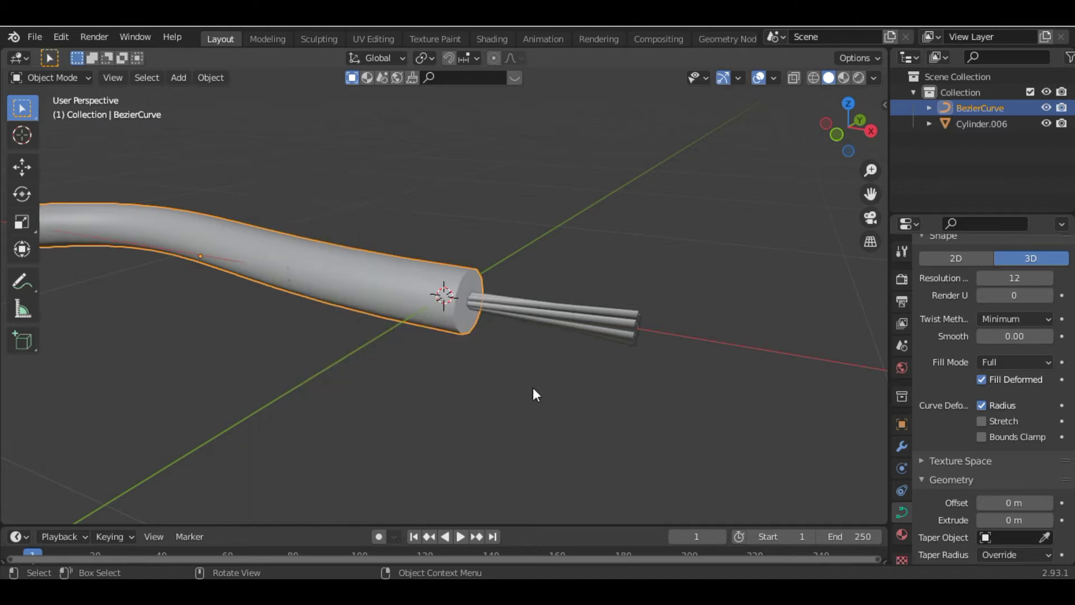
{"action": "left_click", "coordinate": [557, 315]}
{"action": "right_click", "coordinate": [557, 315]}
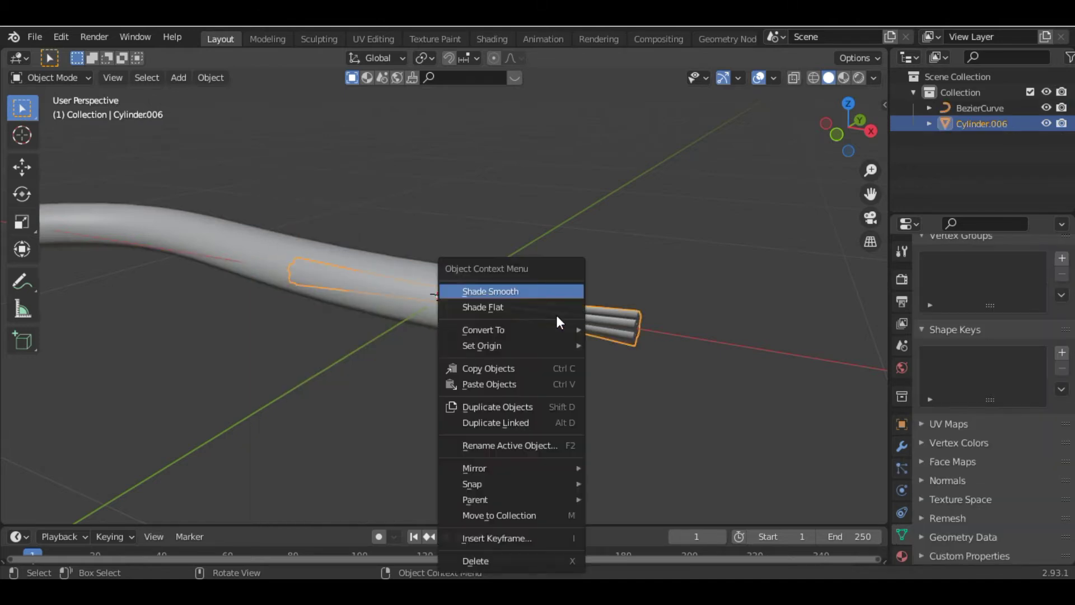
{"action": "left_click", "coordinate": [525, 291]}
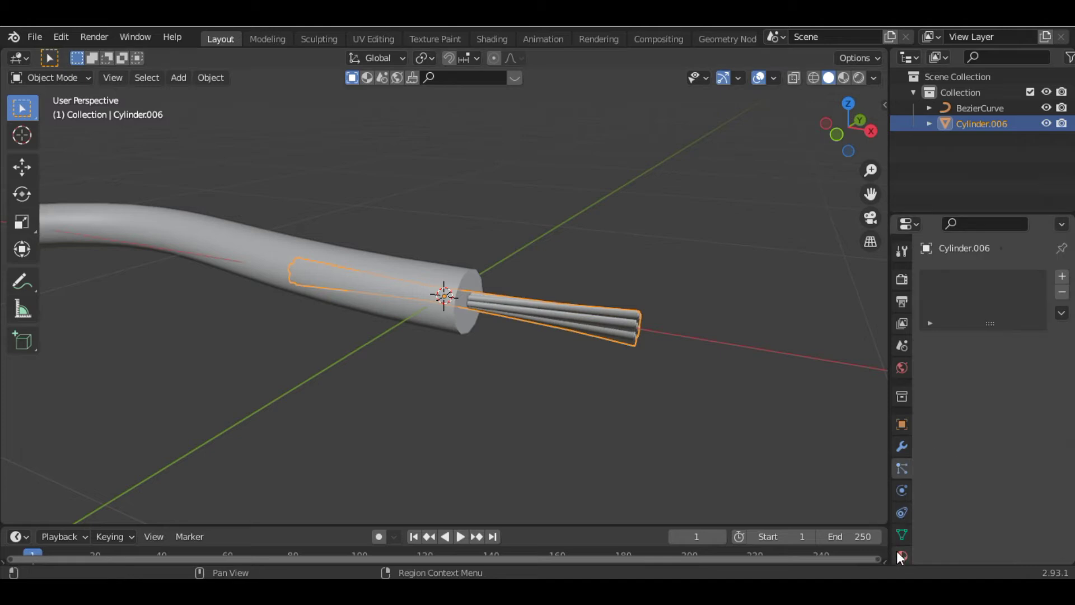
- Enable Auto Smooth in the strand bundle's Normals settings
{"action": "left_click", "coordinate": [901, 534]}
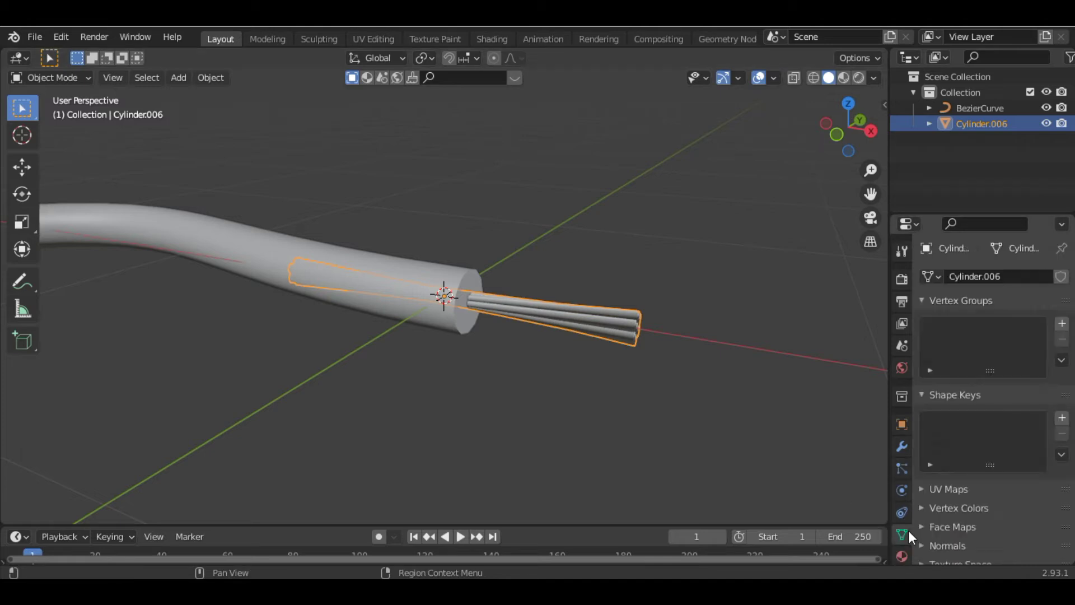
{"action": "scroll", "coordinate": [951, 507], "scroll_direction": "down", "scroll_amount": 2}
{"action": "left_click", "coordinate": [944, 483]}
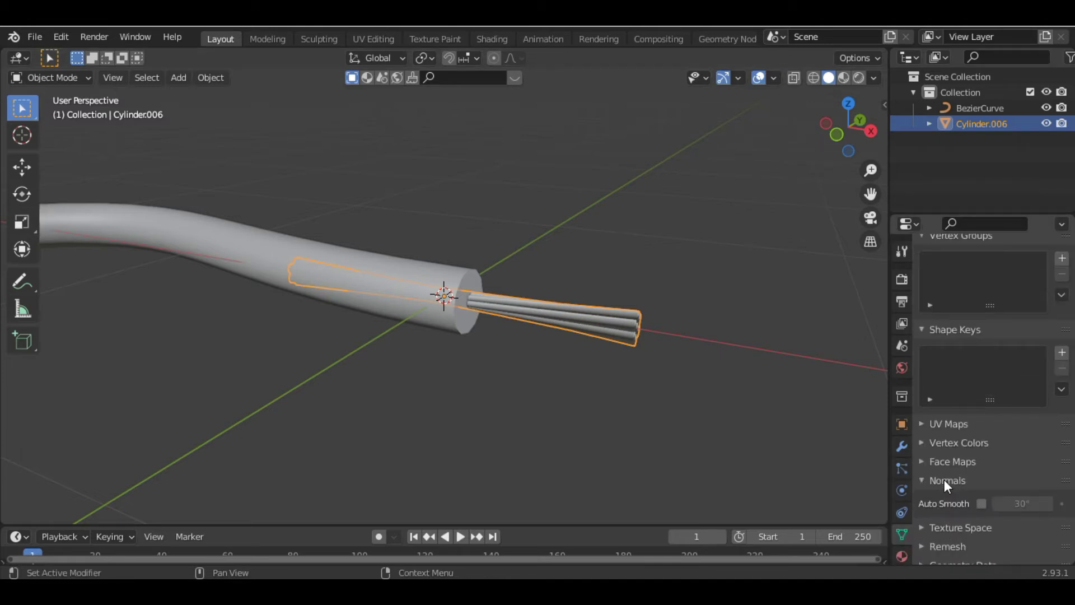
{"action": "left_click", "coordinate": [981, 503]}
{"action": "scroll", "coordinate": [981, 503], "scroll_direction": "up", "scroll_amount": 2}
{"action": "scroll", "coordinate": [534, 413], "scroll_direction": "down", "scroll_amount": 2}
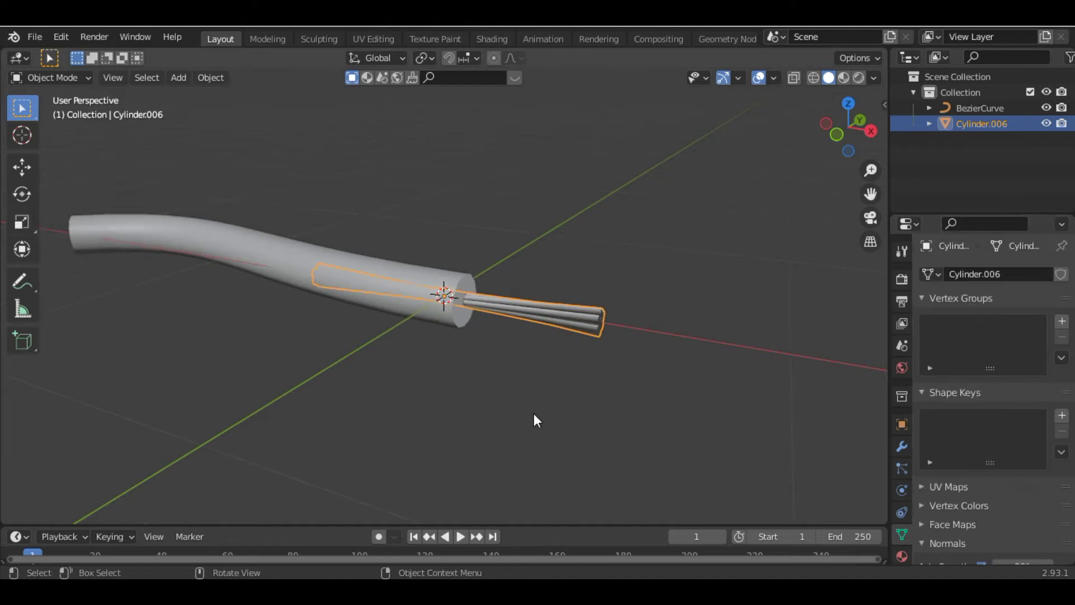
{"action": "scroll", "coordinate": [533, 414], "scroll_direction": "down", "scroll_amount": 2}
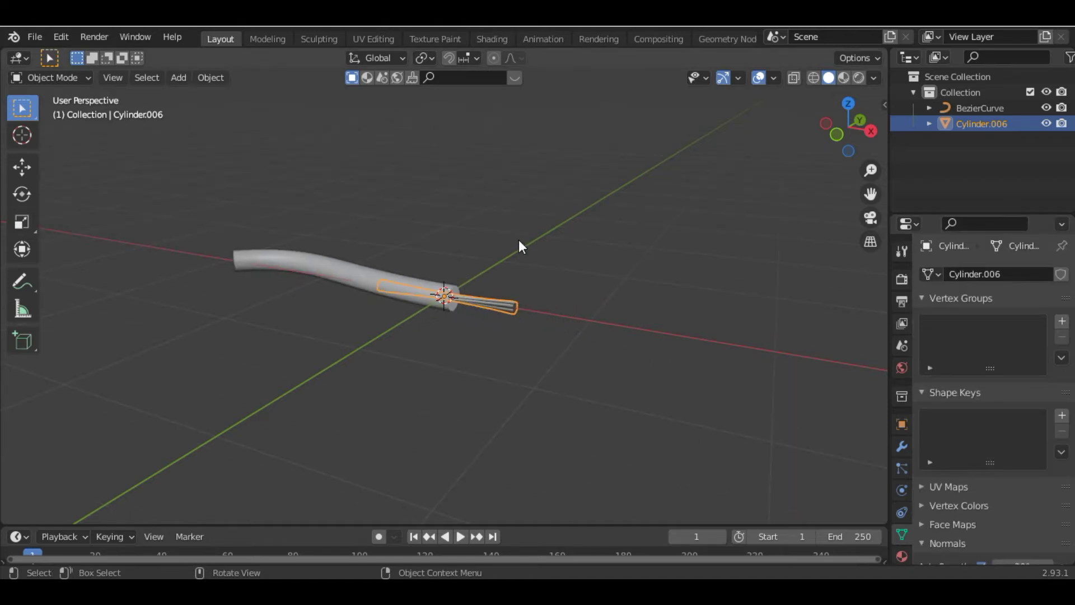
{"action": "scroll", "coordinate": [549, 272], "scroll_direction": "up", "scroll_amount": 2}
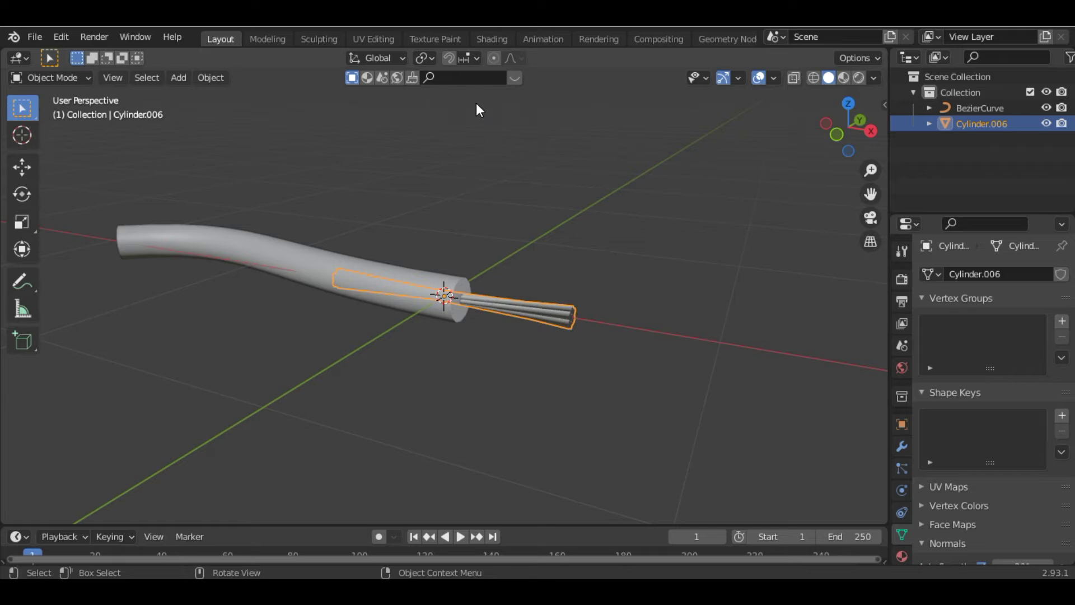
- Search BlenderKit materials for 'copper' and drag Brushed Copper onto the strands
{"action": "left_click", "coordinate": [463, 82]}
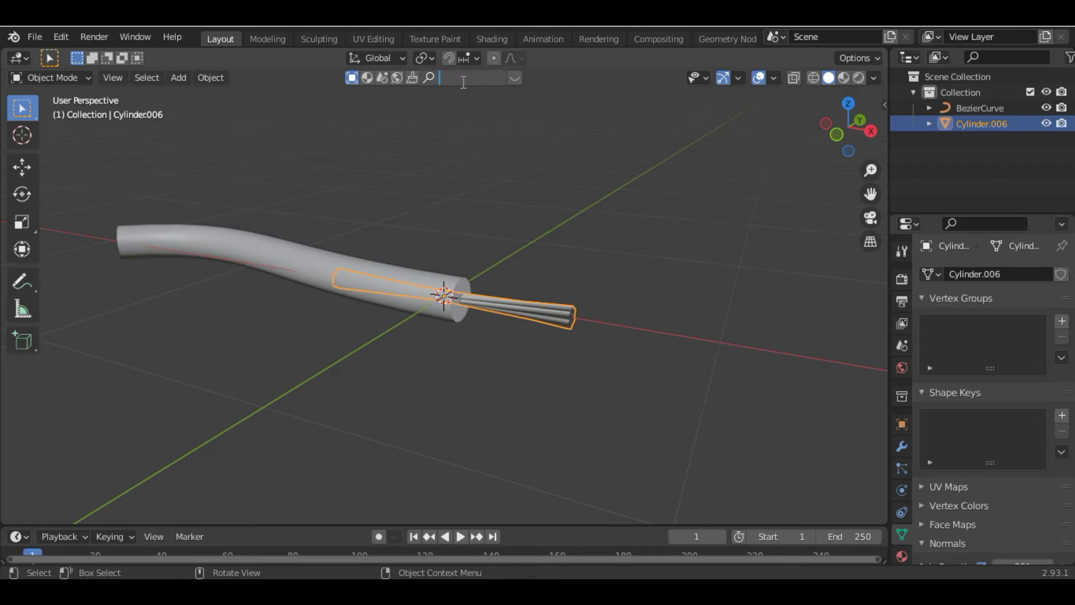
{"action": "left_click", "coordinate": [366, 141]}
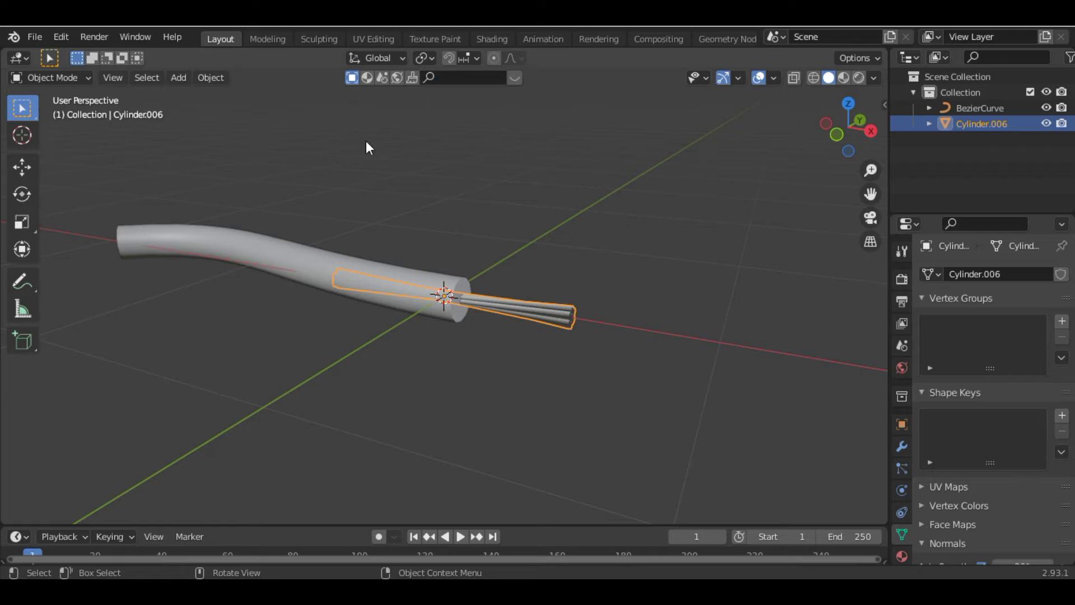
{"action": "left_click", "coordinate": [369, 80]}
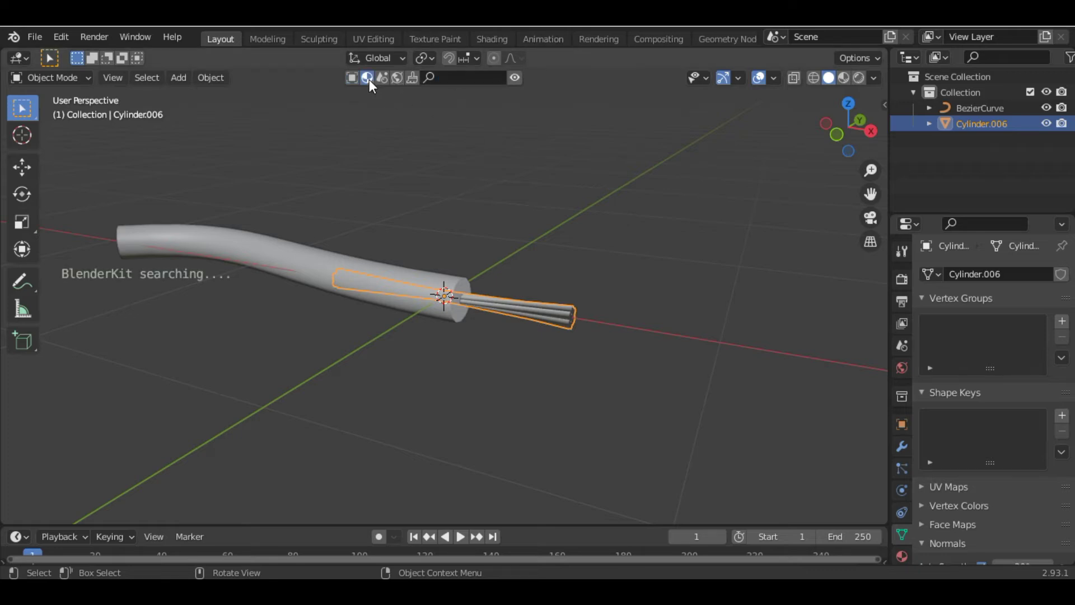
{"action": "left_click", "coordinate": [461, 80]}
{"action": "type", "text": "c"}
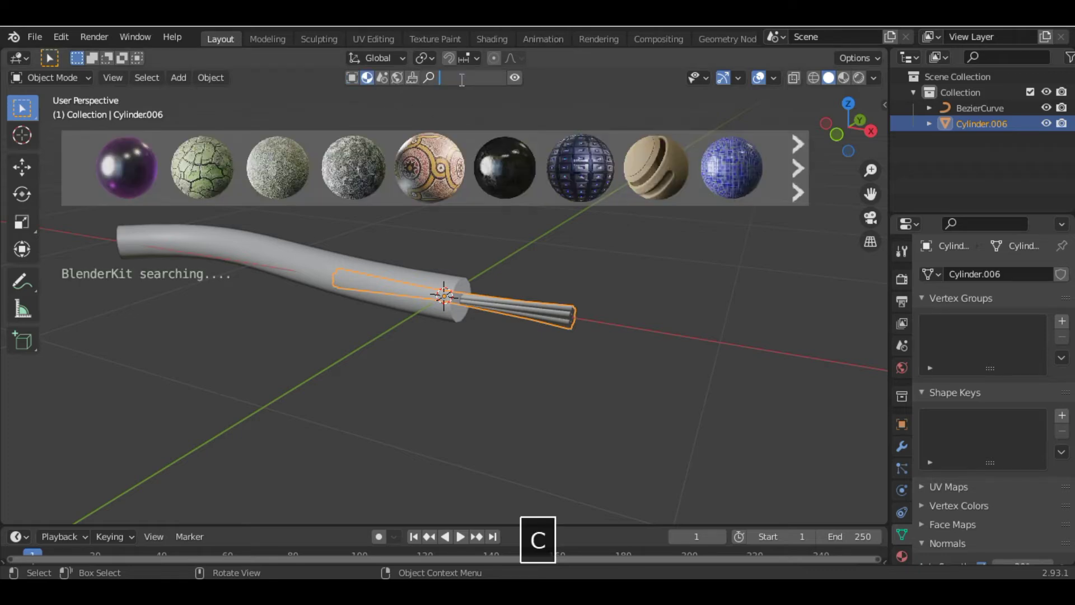
{"action": "type", "text": "opper"}
{"action": "key", "text": "Return"}
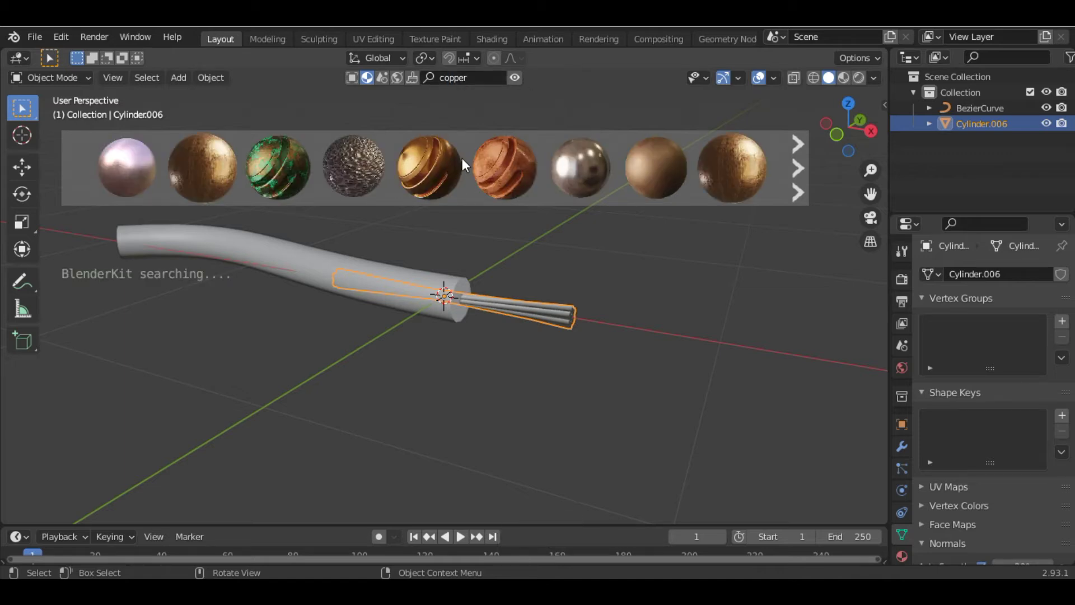
{"action": "mouse_move", "coordinate": [426, 166]}
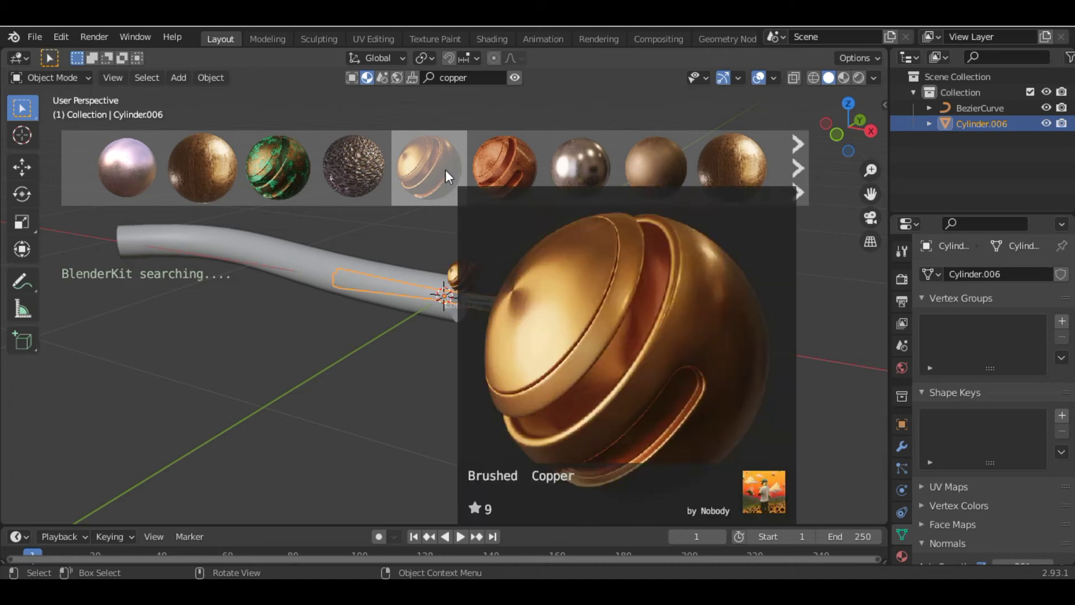
{"action": "left_click", "coordinate": [446, 170]}
{"action": "middle_click_drag", "start_coordinate": [534, 467], "coordinate": [695, 340]}
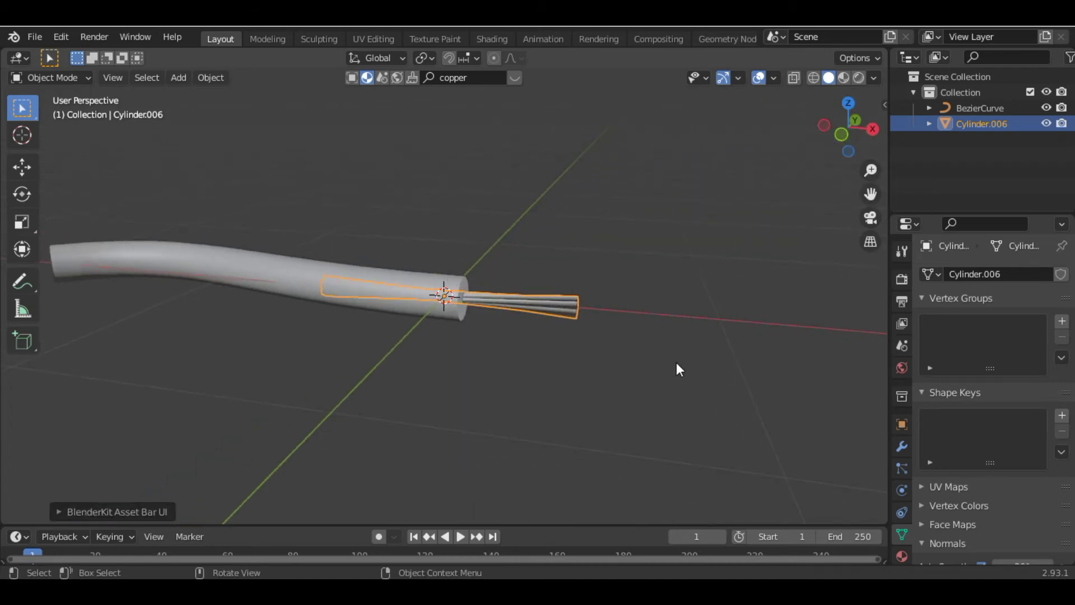
- Duplicate the cable and its strands in place and rotate the copy 180° about Z
{"action": "left_click", "coordinate": [283, 275]}
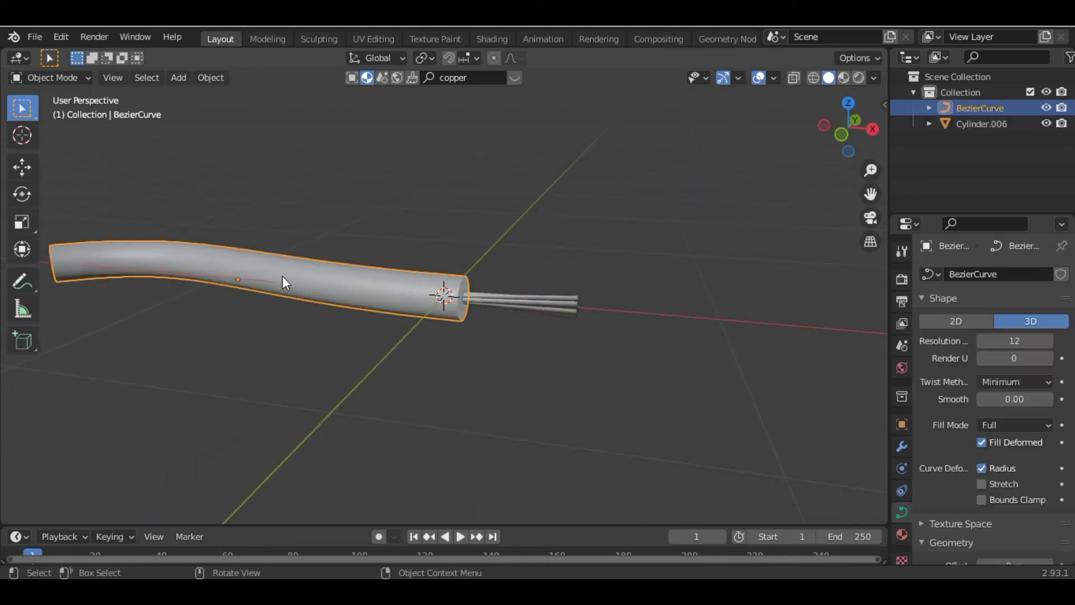
{"action": "left_click", "coordinate": [508, 301], "text": "shift"}
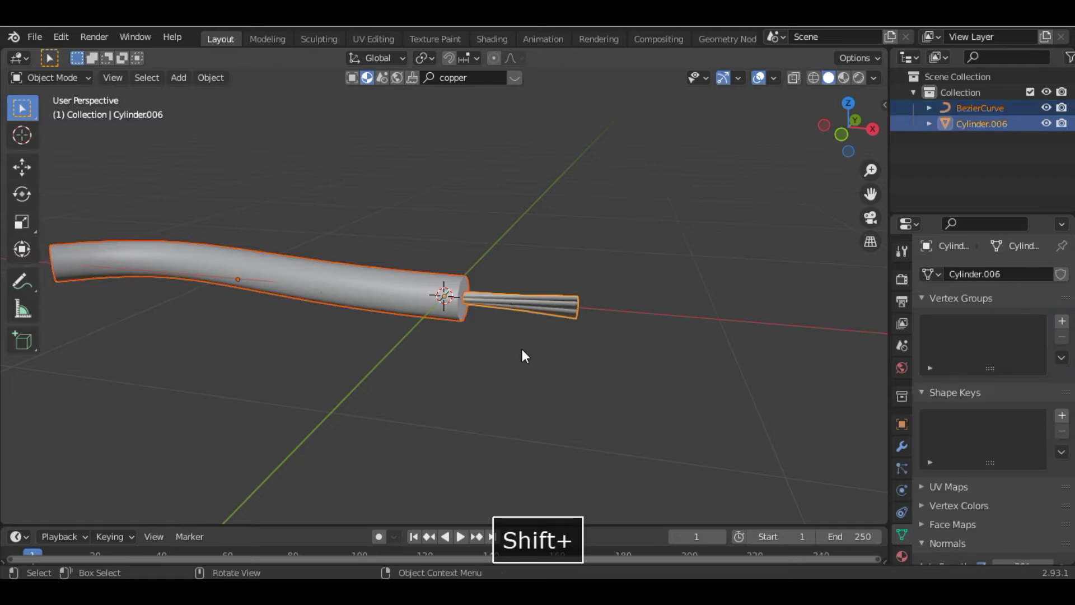
{"action": "scroll", "coordinate": [522, 353], "scroll_direction": "down", "scroll_amount": 3}
{"action": "key", "text": "shift+d"}
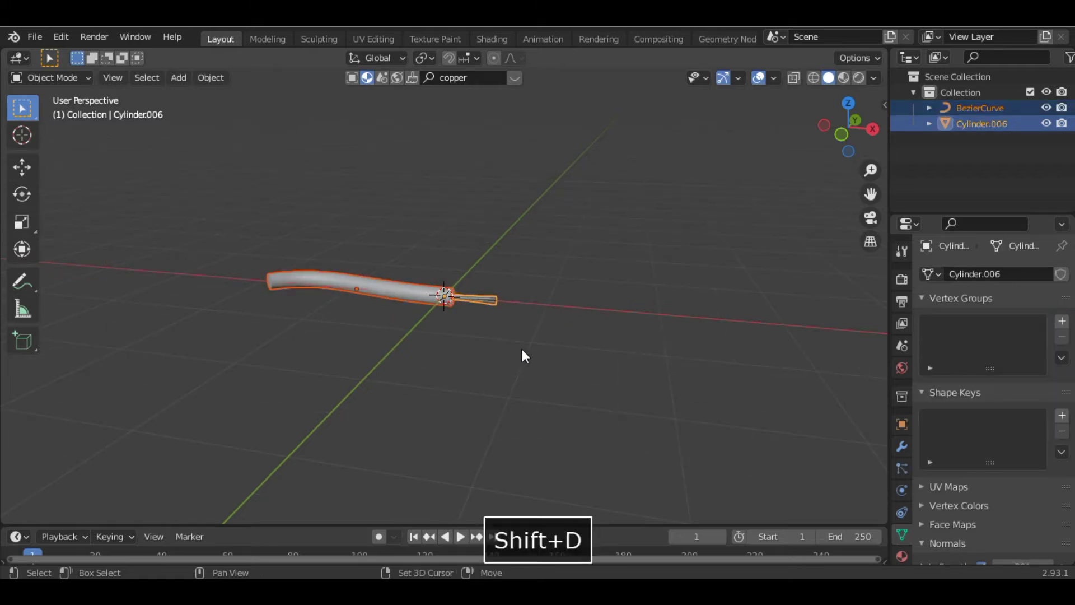
{"action": "right_click", "coordinate": [522, 355]}
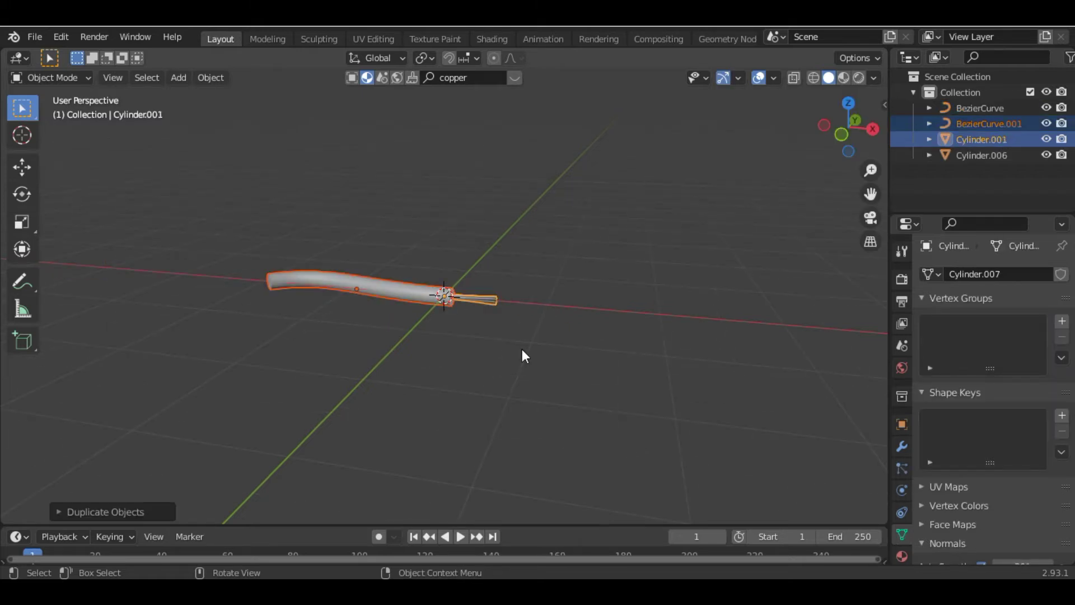
{"action": "key", "text": "r"}
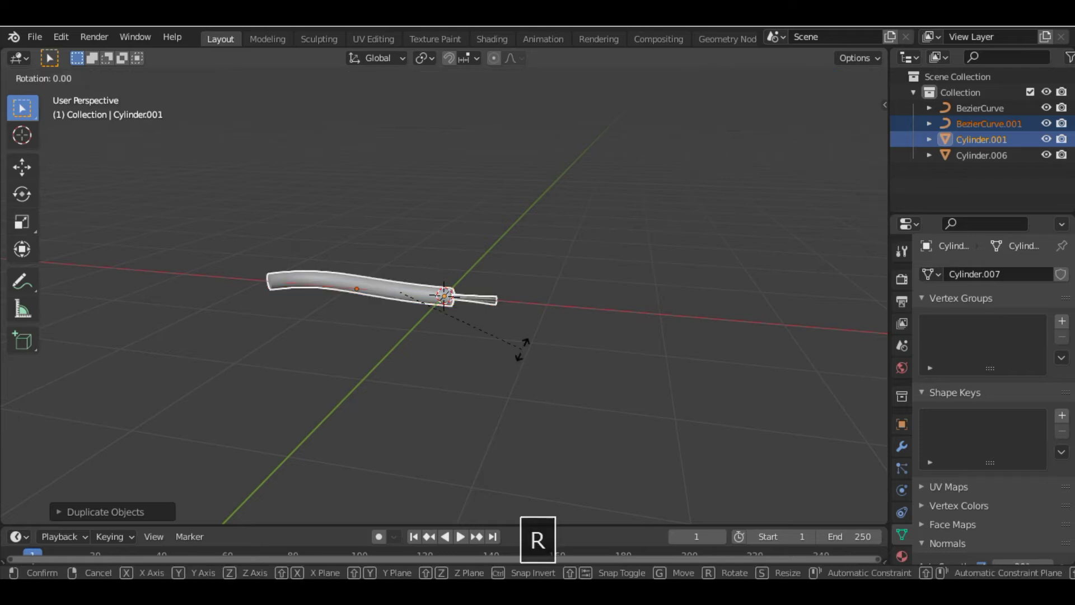
{"action": "key", "text": "z"}
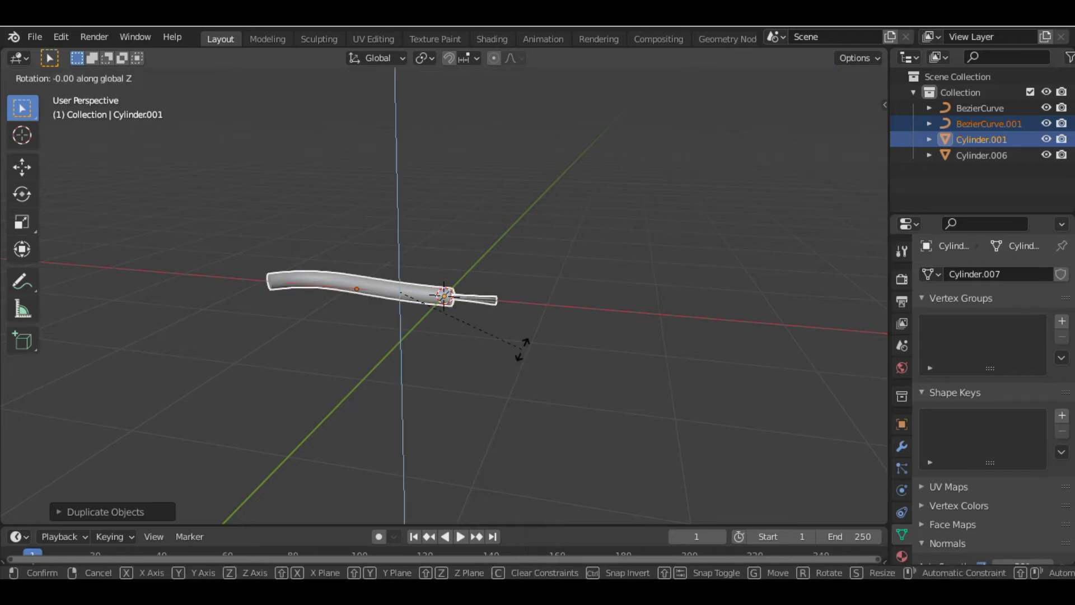
{"action": "type", "text": "18"}
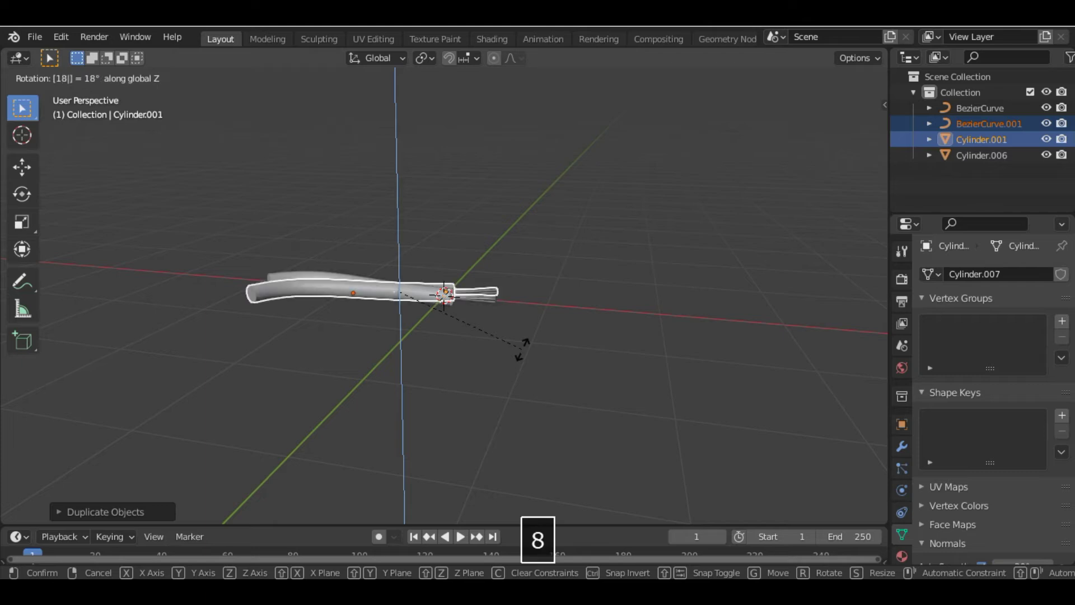
{"action": "type", "text": "0"}
{"action": "key", "text": "Return"}
- Slide the copy along X opposite the original end and frame its strands
{"action": "key", "text": "g"}
{"action": "key", "text": "x"}
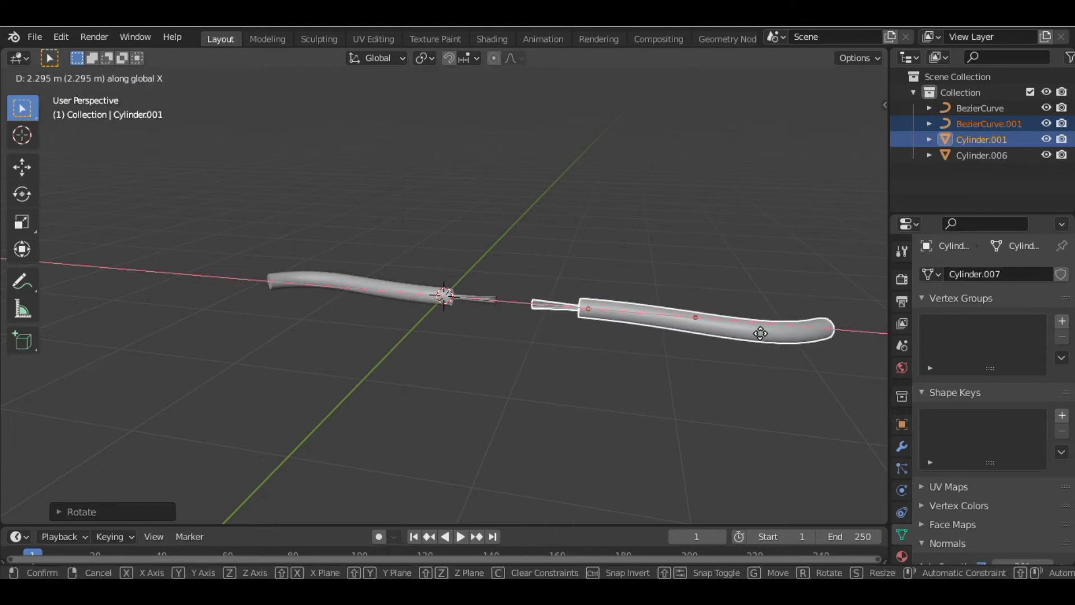
{"action": "left_click", "coordinate": [759, 339]}
{"action": "scroll", "coordinate": [574, 281], "scroll_direction": "up", "scroll_amount": 4}
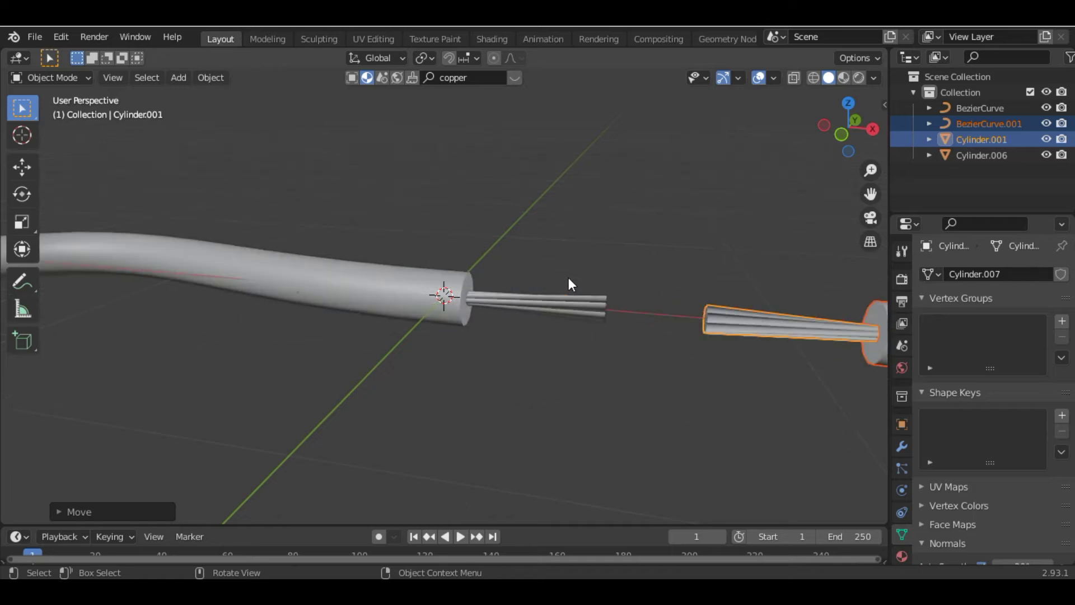
{"action": "left_click", "coordinate": [703, 311]}
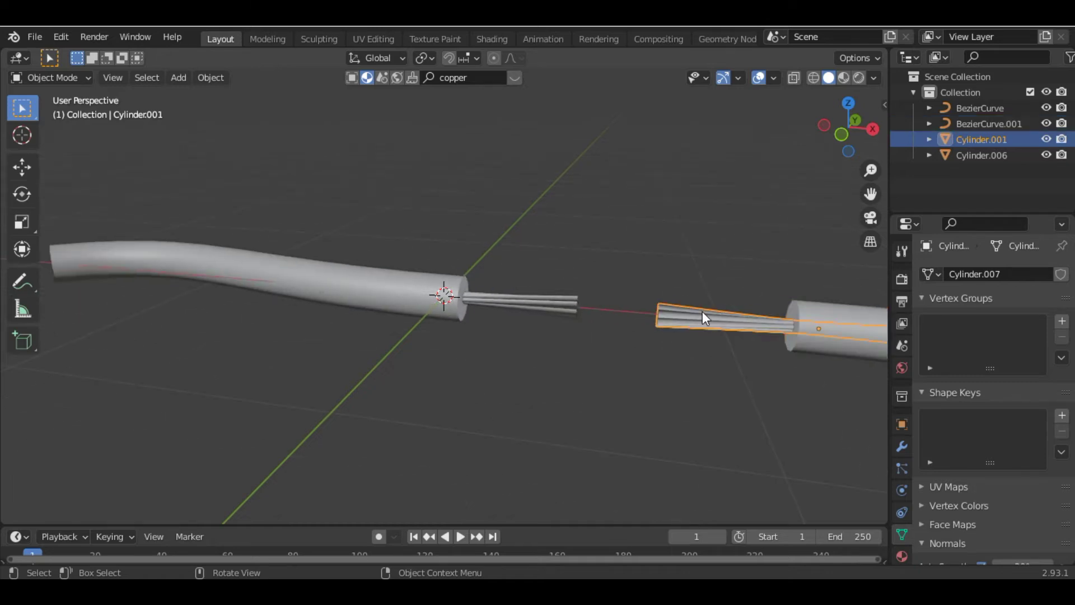
{"action": "key", "text": "KP_Decimal"}
- Pull the copy's selected strand end faces further out along X
{"action": "mouse_move", "coordinate": [841, 133]}
{"action": "left_mouse_down"}
{"action": "mouse_move", "coordinate": [849, 138]}
{"action": "mouse_move", "coordinate": [815, 137]}
{"action": "left_mouse_up"}
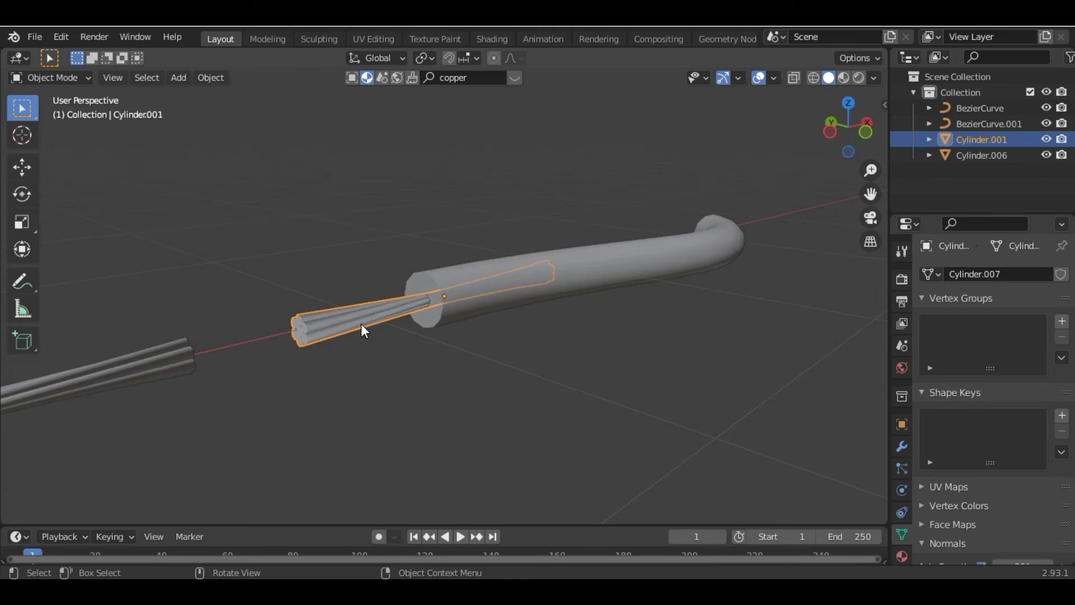
{"action": "key", "text": "Tab"}
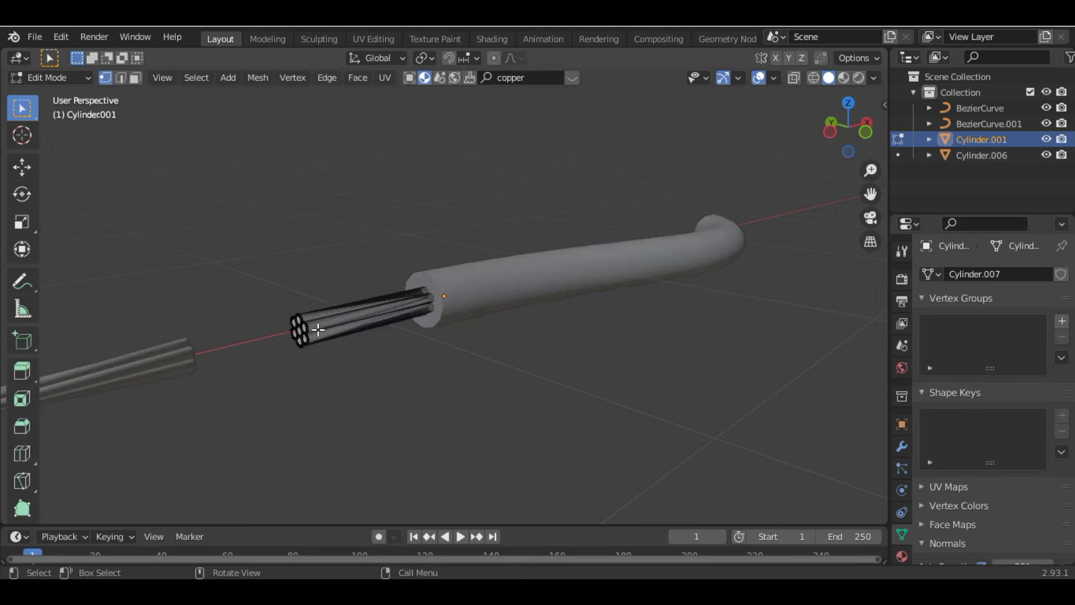
{"action": "scroll", "coordinate": [319, 328], "scroll_direction": "up", "scroll_amount": 8}
{"action": "scroll", "coordinate": [318, 329], "scroll_direction": "down", "scroll_amount": 8}
{"action": "scroll", "coordinate": [260, 360], "scroll_direction": "up", "scroll_amount": 2}
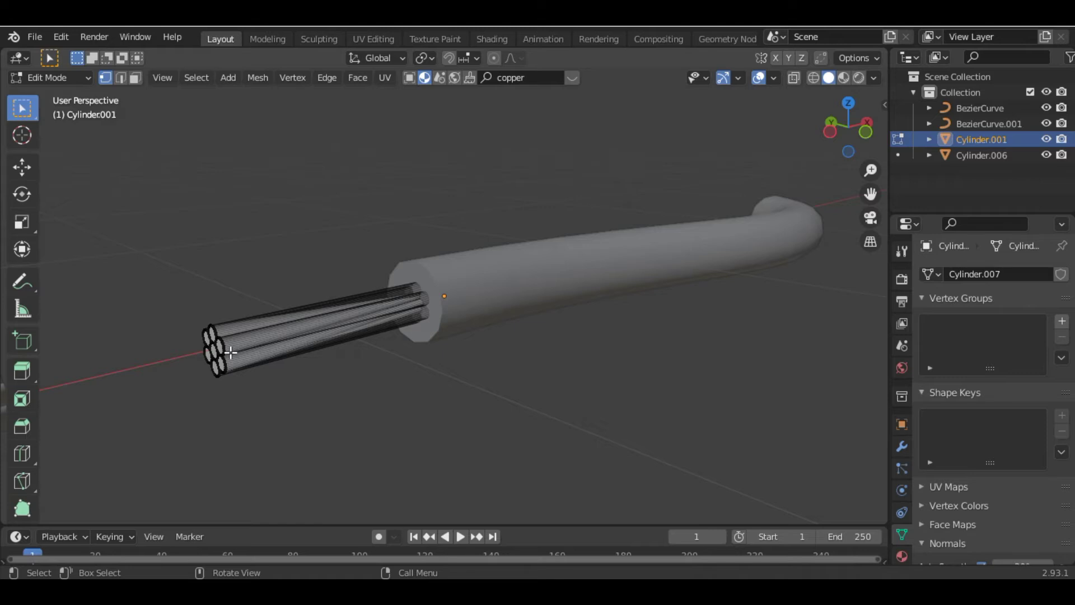
{"action": "key", "text": "3"}
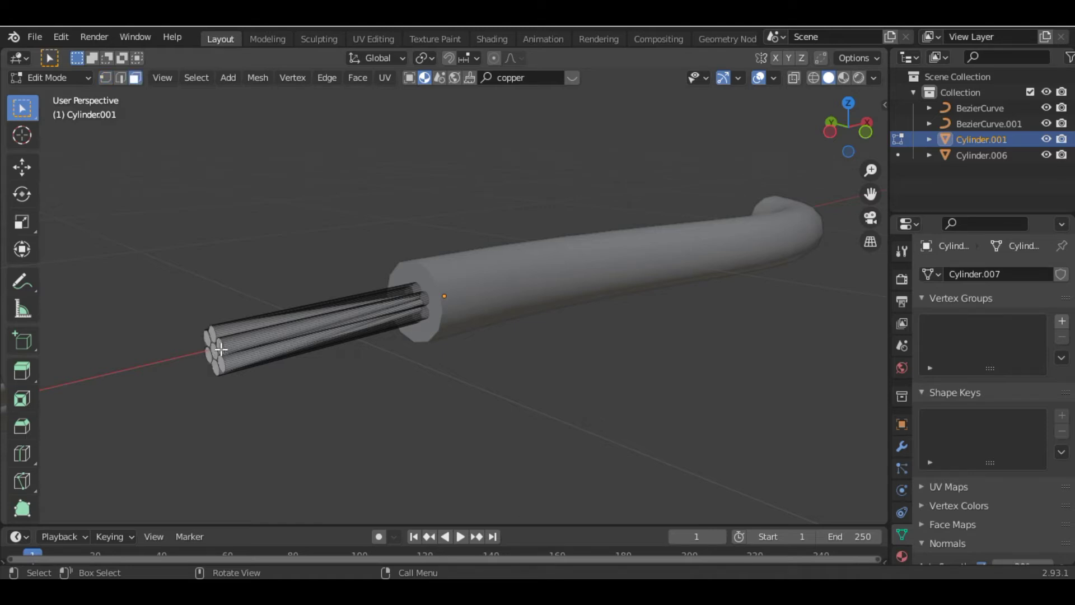
{"action": "key", "text": "g"}
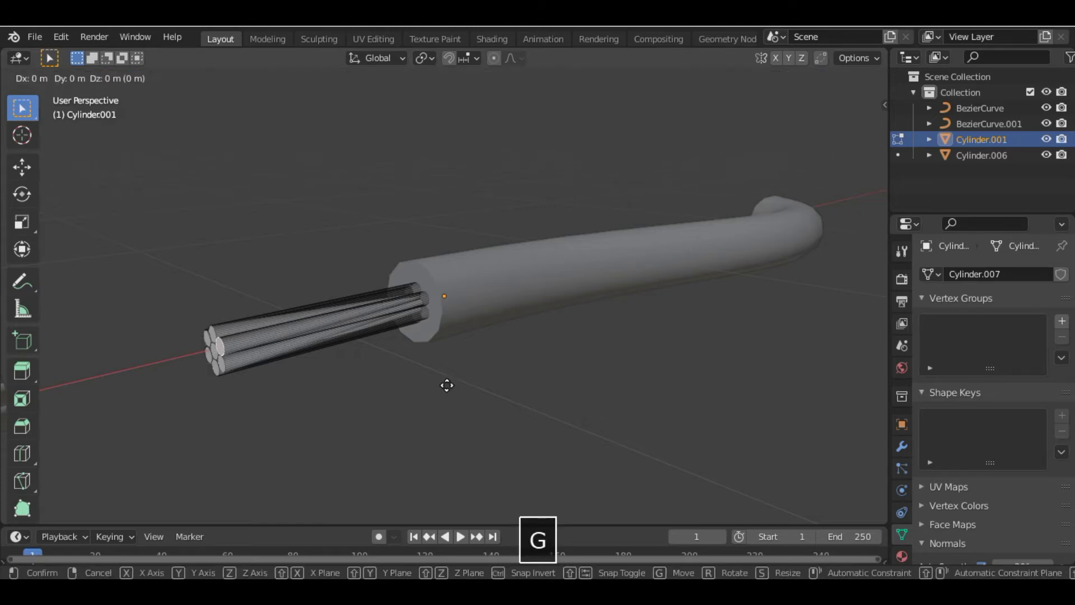
{"action": "key", "text": "x"}
{"action": "left_click", "coordinate": [407, 397]}
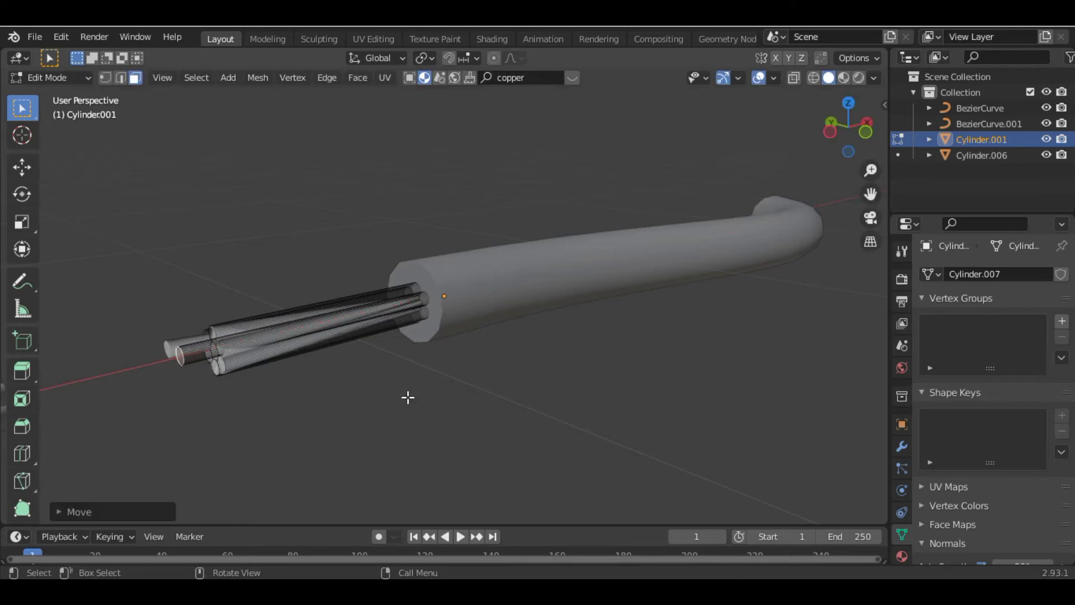
{"action": "key", "text": "Tab"}
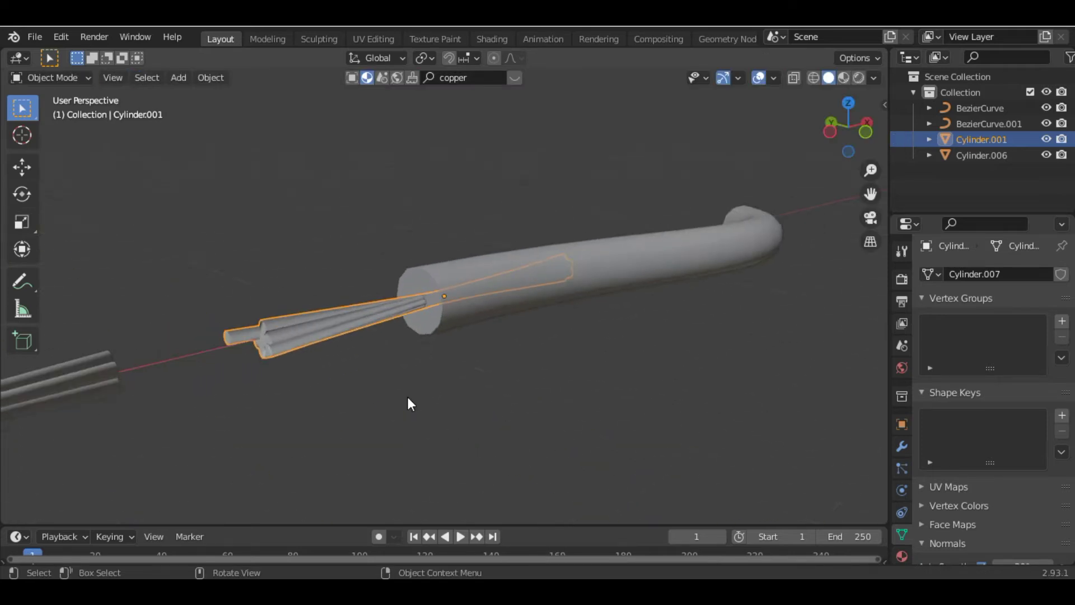
{"action": "scroll", "coordinate": [408, 404], "scroll_direction": "down", "scroll_amount": 1}
- Select the original strands' end edge ring and move it along X
{"action": "left_click_drag", "start_coordinate": [873, 132], "coordinate": [697, 147]}
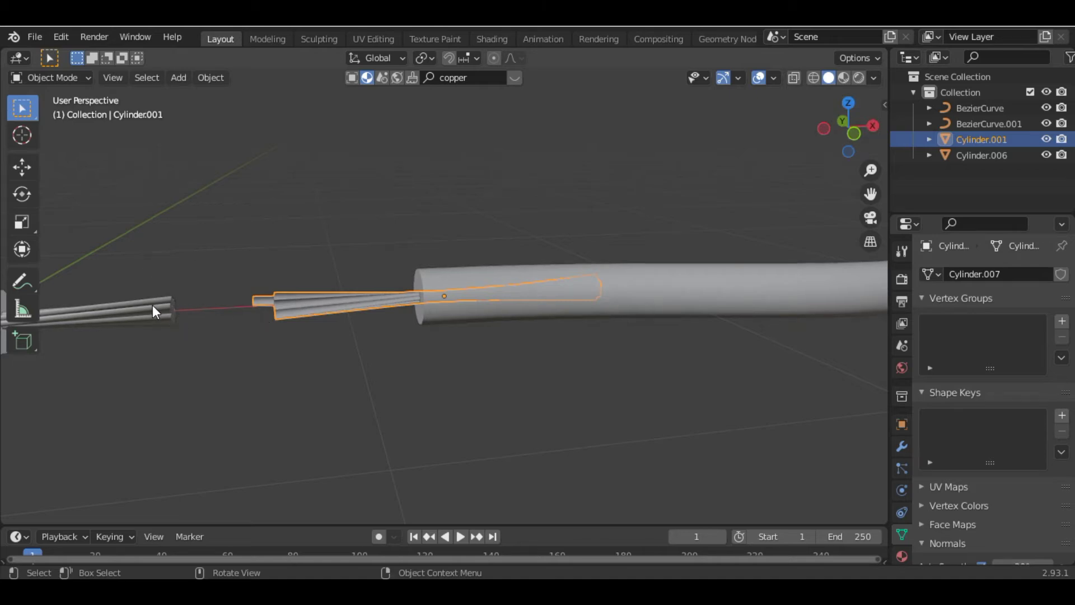
{"action": "left_click", "coordinate": [153, 304]}
{"action": "key", "text": "Tab"}
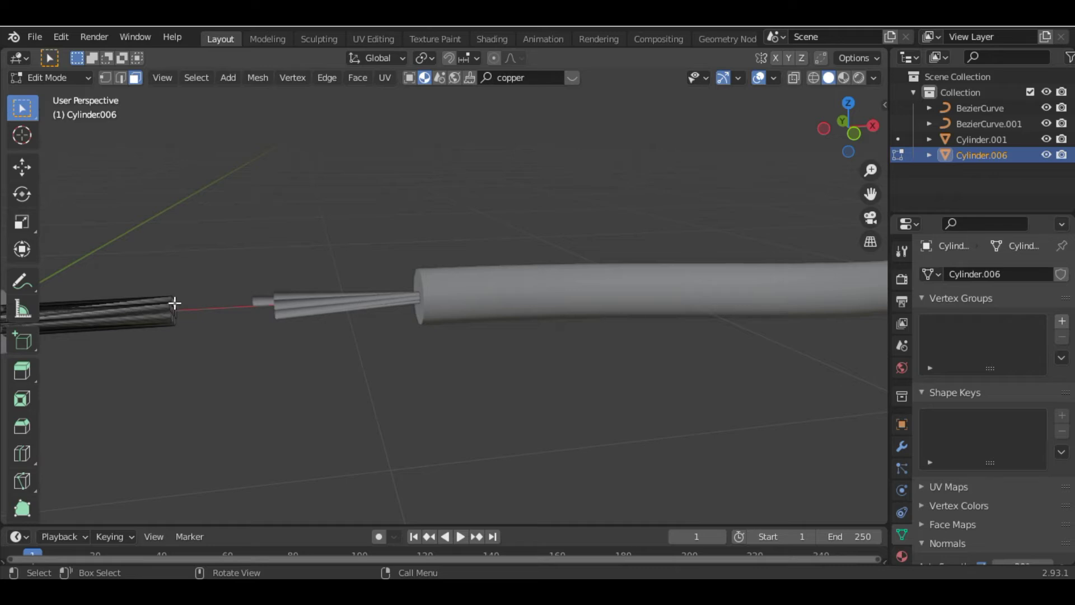
{"action": "left_click", "coordinate": [174, 303], "text": "alt"}
{"action": "key", "text": "g"}
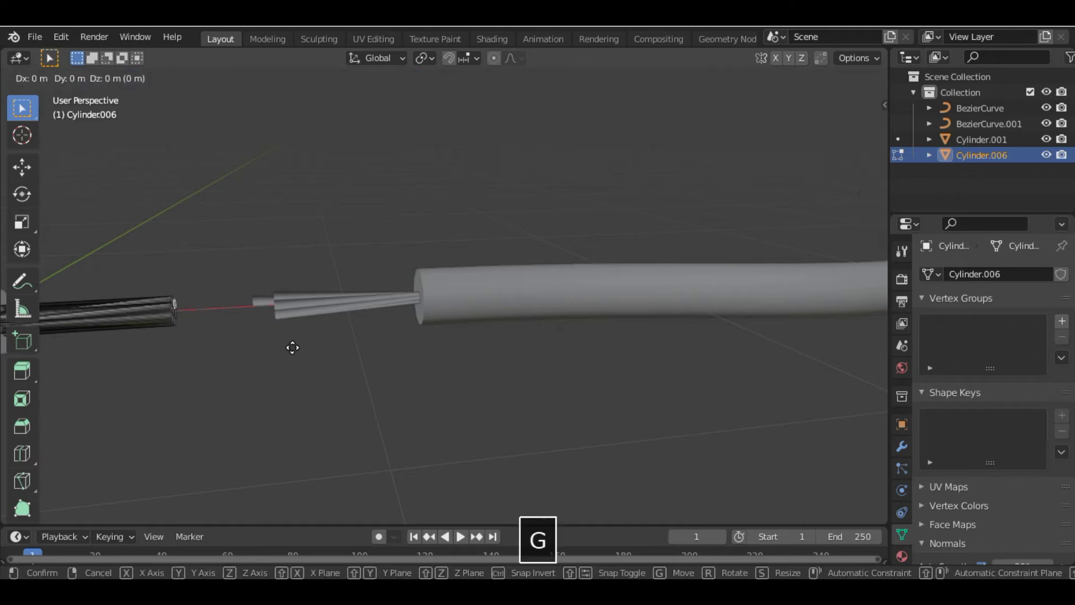
{"action": "key", "text": "x"}
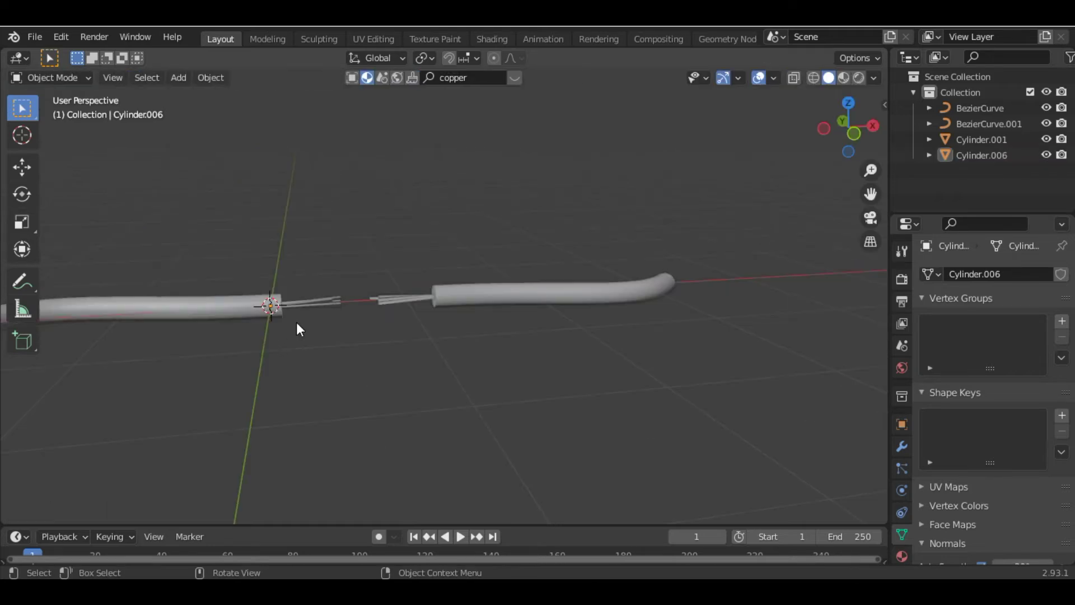
- Create a left-cable material with darkened yellow base colour, slight metallic, roughness near 0.97
{"action": "left_click", "coordinate": [236, 306]}
{"action": "left_click", "coordinate": [903, 535]}
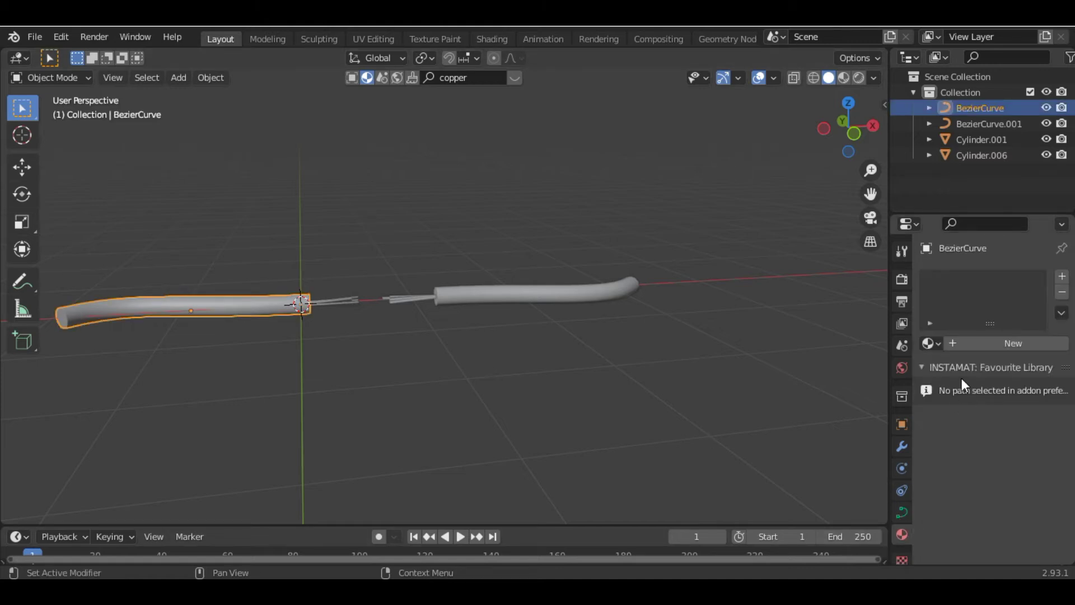
{"action": "left_click", "coordinate": [982, 343]}
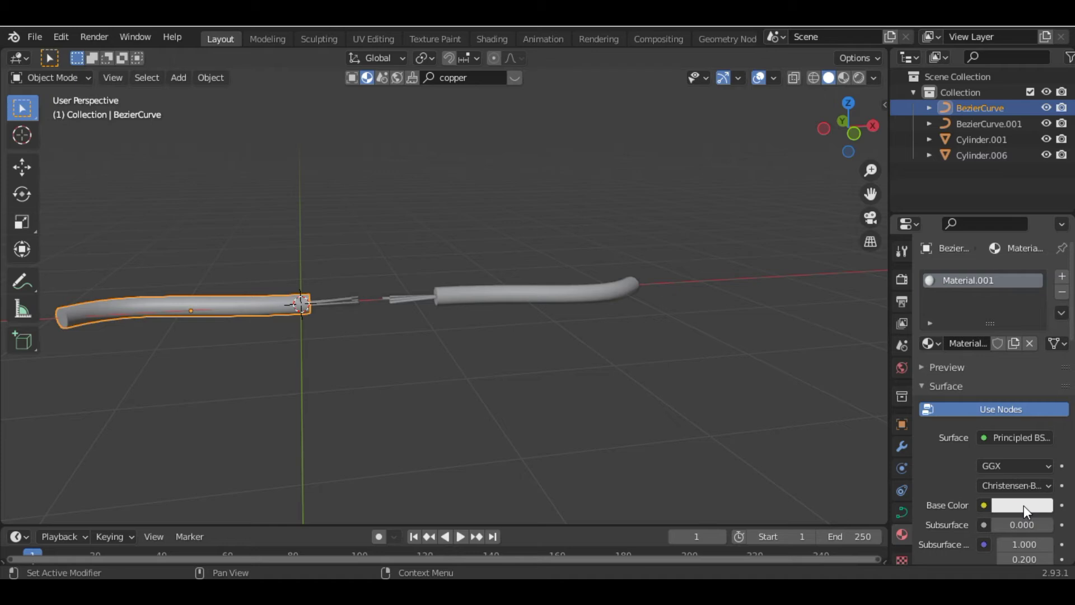
{"action": "left_click", "coordinate": [1025, 505]}
{"action": "left_click_drag", "start_coordinate": [967, 341], "coordinate": [938, 356]}
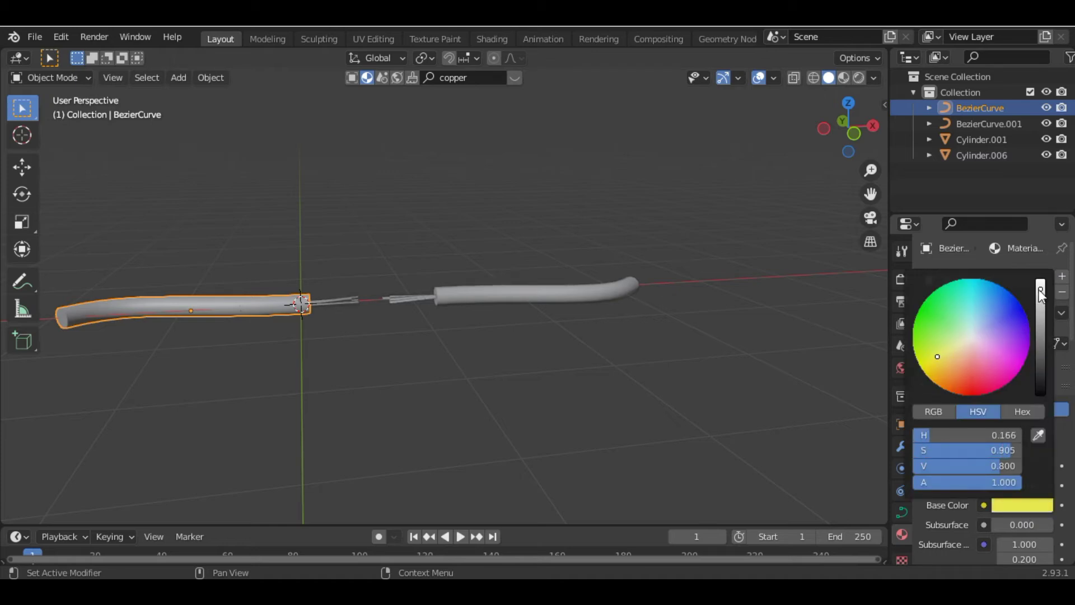
{"action": "left_click_drag", "start_coordinate": [1038, 295], "coordinate": [1042, 319]}
{"action": "scroll", "coordinate": [977, 533], "scroll_direction": "down", "scroll_amount": 6}
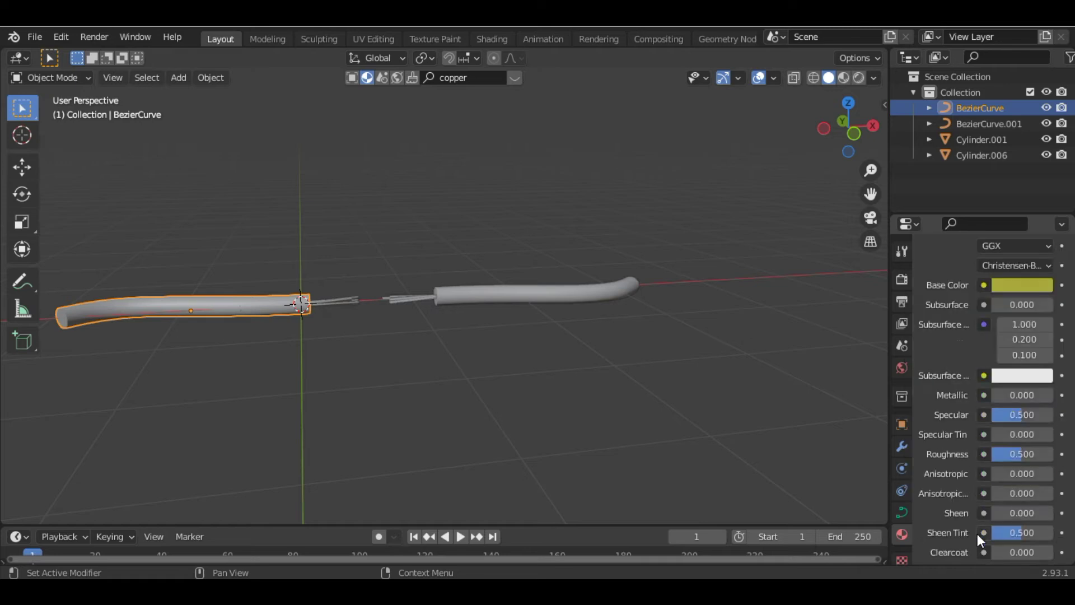
{"action": "left_click_drag", "start_coordinate": [996, 394], "coordinate": [1012, 396]}
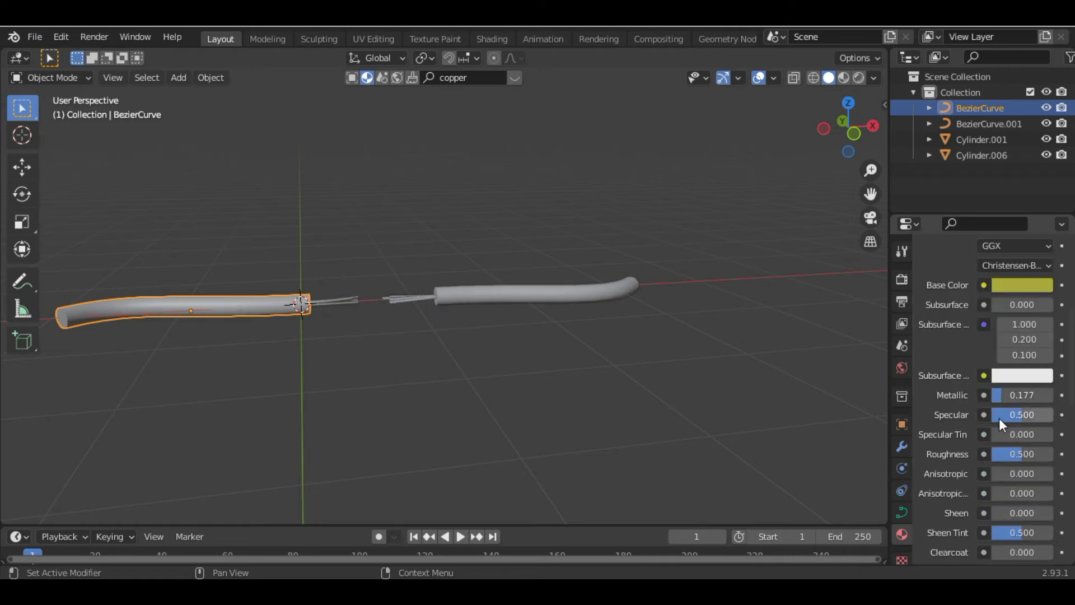
{"action": "left_click_drag", "start_coordinate": [1008, 453], "coordinate": [1054, 457]}
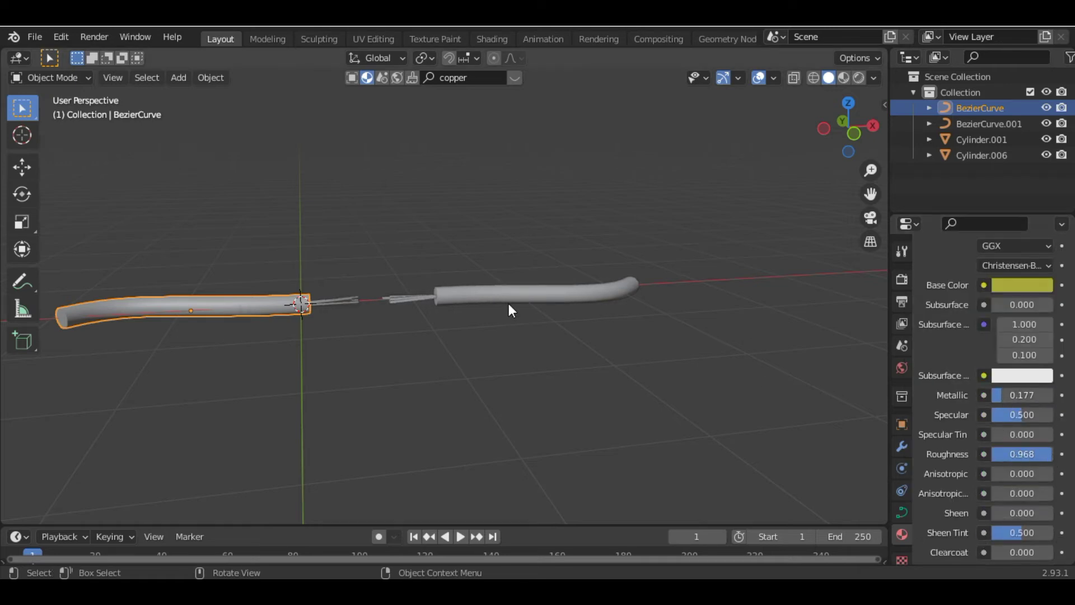
{"action": "left_click", "coordinate": [528, 299]}
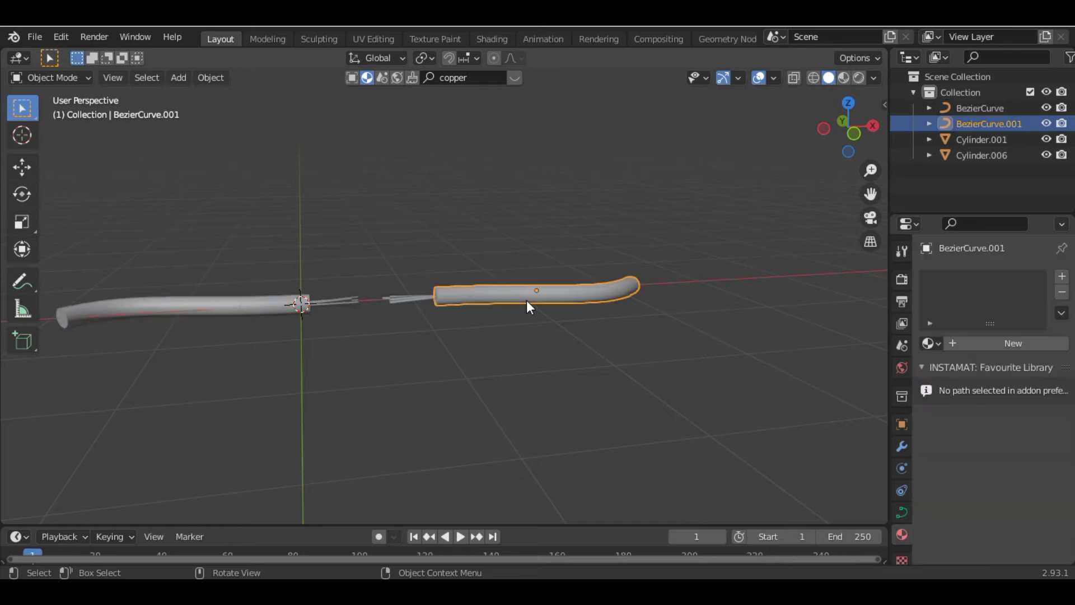
- Create a right-wire material with darkened red base colour, metallic 0.139, roughness 0.918
{"action": "left_click", "coordinate": [995, 342]}
{"action": "left_click", "coordinate": [1009, 507]}
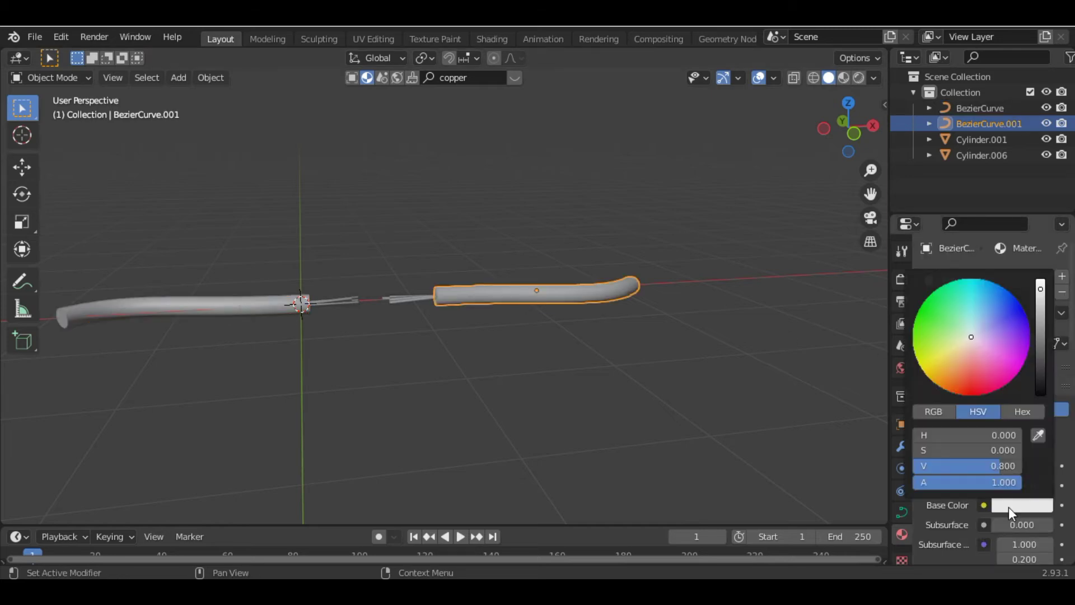
{"action": "left_click_drag", "start_coordinate": [983, 354], "coordinate": [973, 380]}
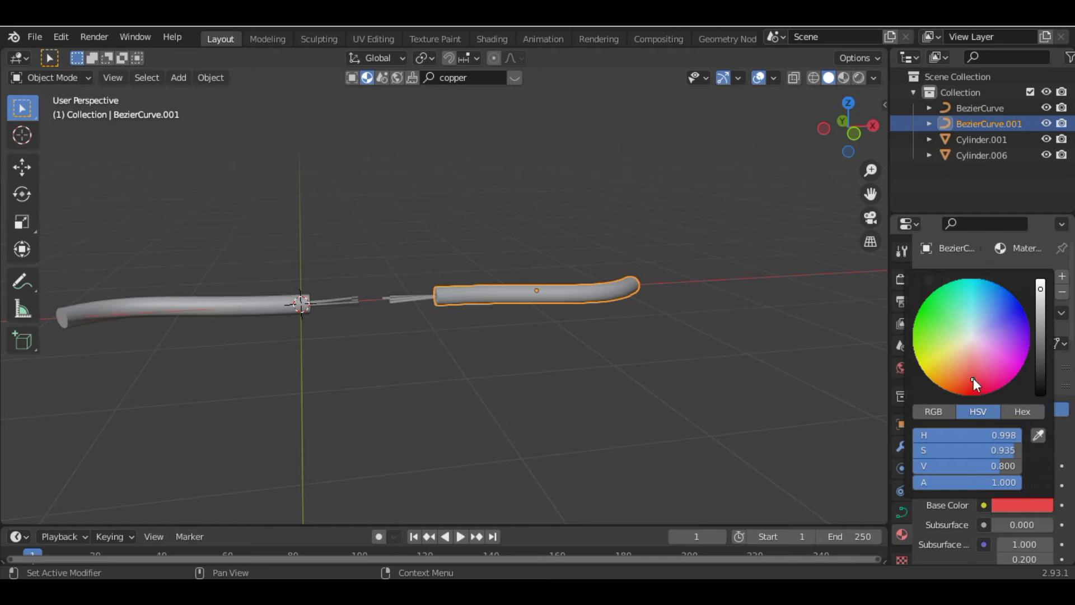
{"action": "left_click_drag", "start_coordinate": [1042, 290], "coordinate": [1044, 303]}
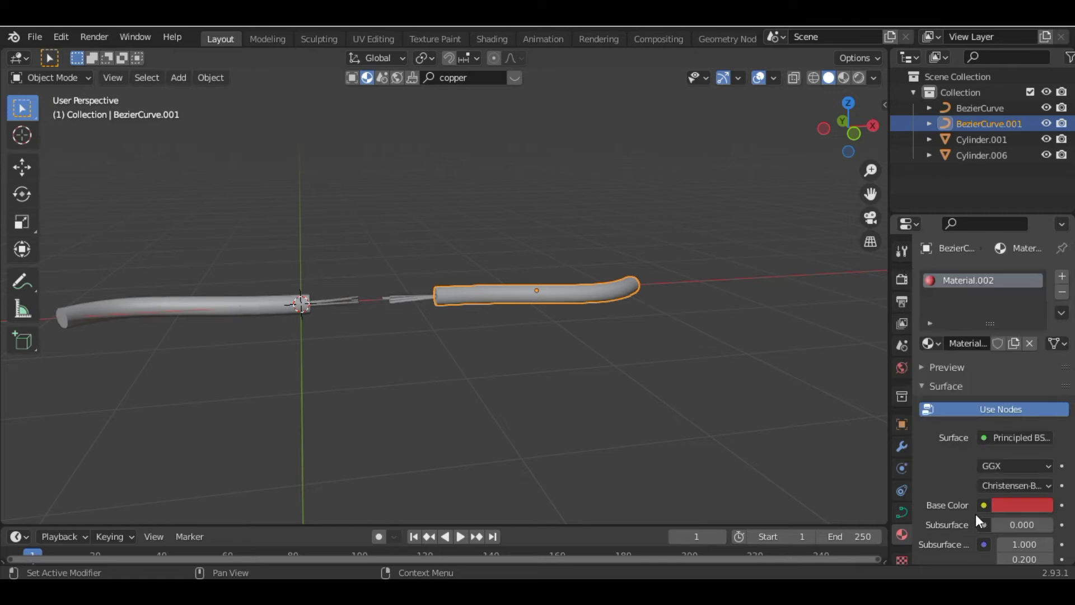
{"action": "scroll", "coordinate": [976, 513], "scroll_direction": "down", "scroll_amount": 5}
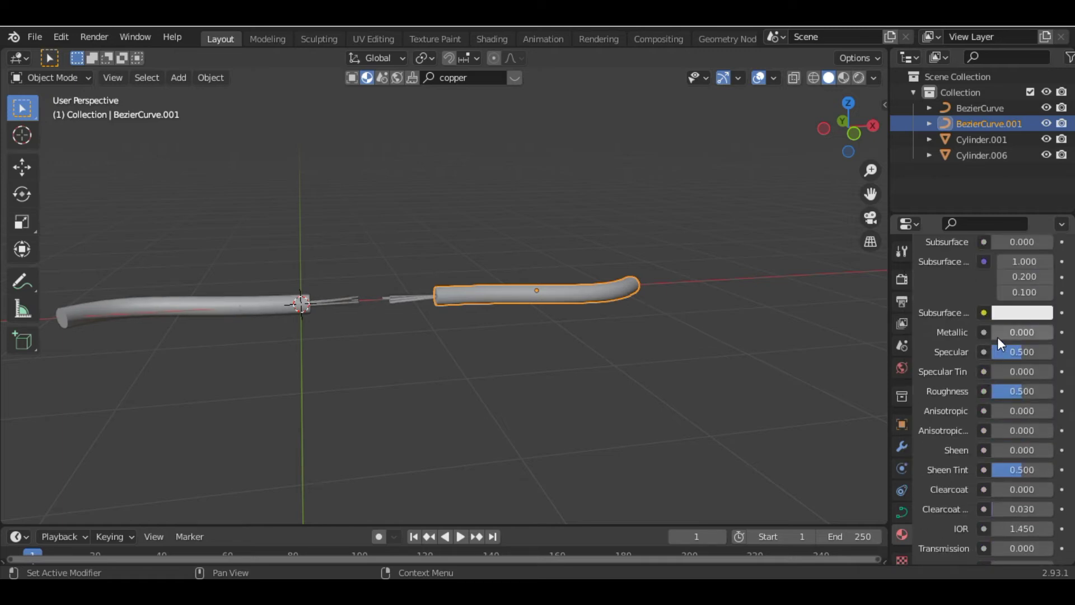
{"action": "left_click_drag", "start_coordinate": [1020, 332], "coordinate": [1036, 332]}
{"action": "left_click_drag", "start_coordinate": [1048, 390], "coordinate": [1072, 391]}
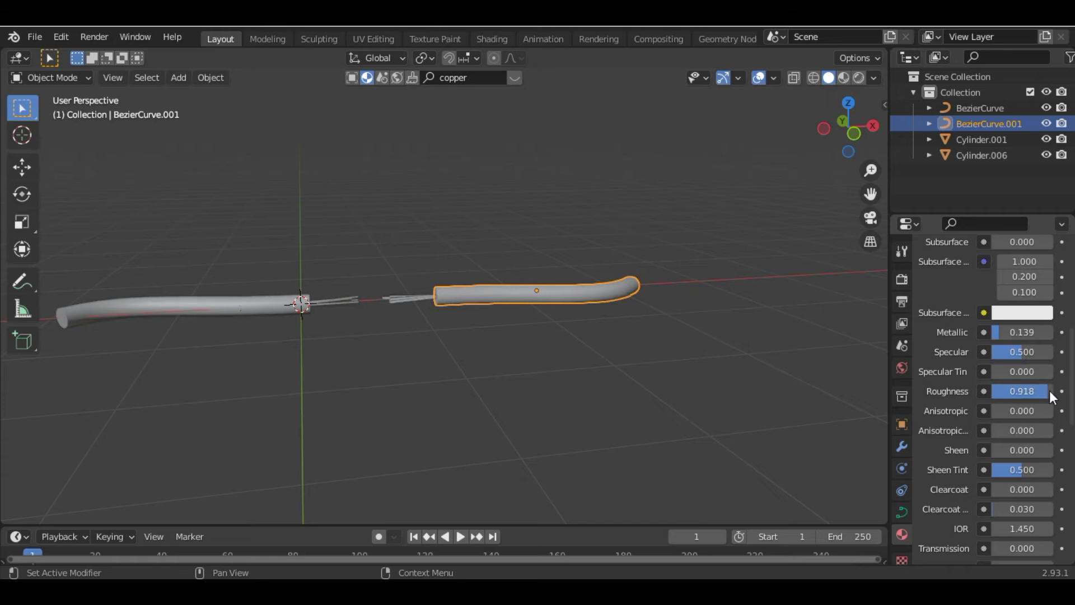
- Add a mesh plane and scale it up into a large floor
{"action": "left_click", "coordinate": [388, 353]}
{"action": "key", "text": "shift+a"}
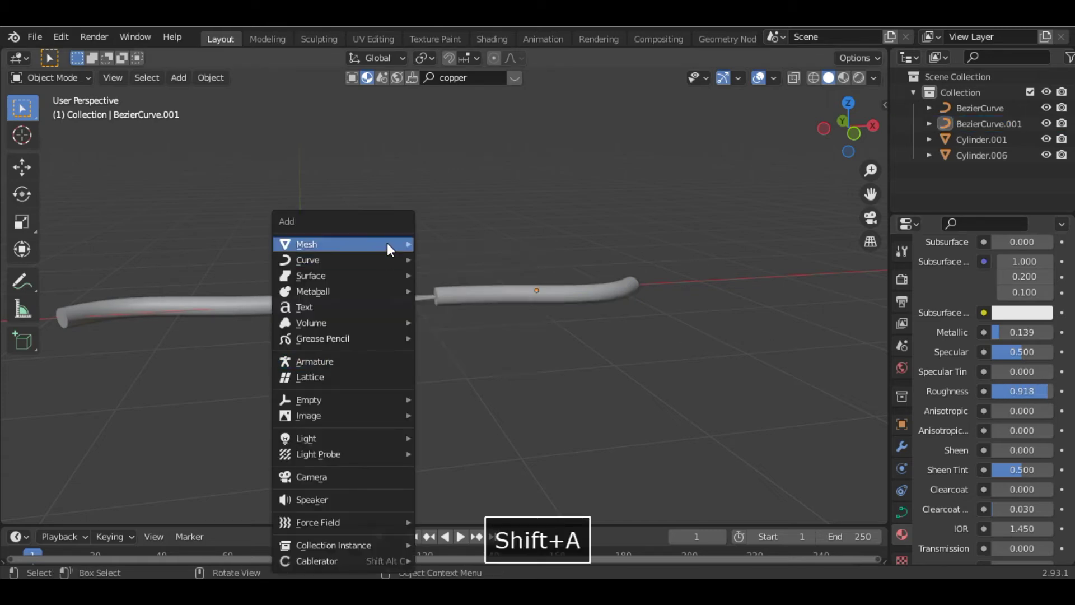
{"action": "mouse_move", "coordinate": [345, 244]}
{"action": "left_click", "coordinate": [495, 246]}
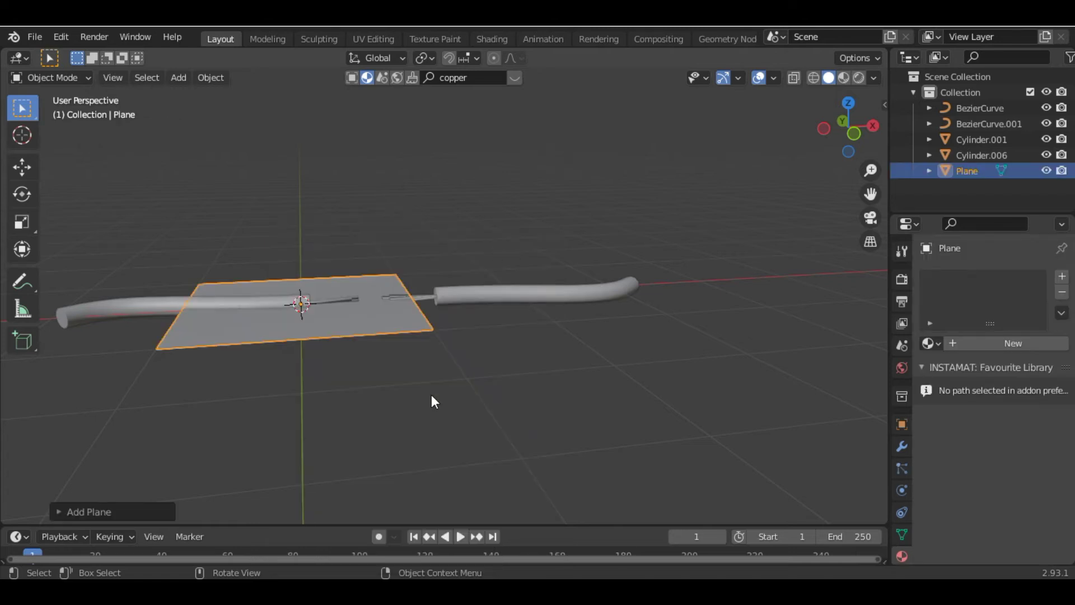
{"action": "key", "text": "s"}
{"action": "left_click", "coordinate": [22, 107]}
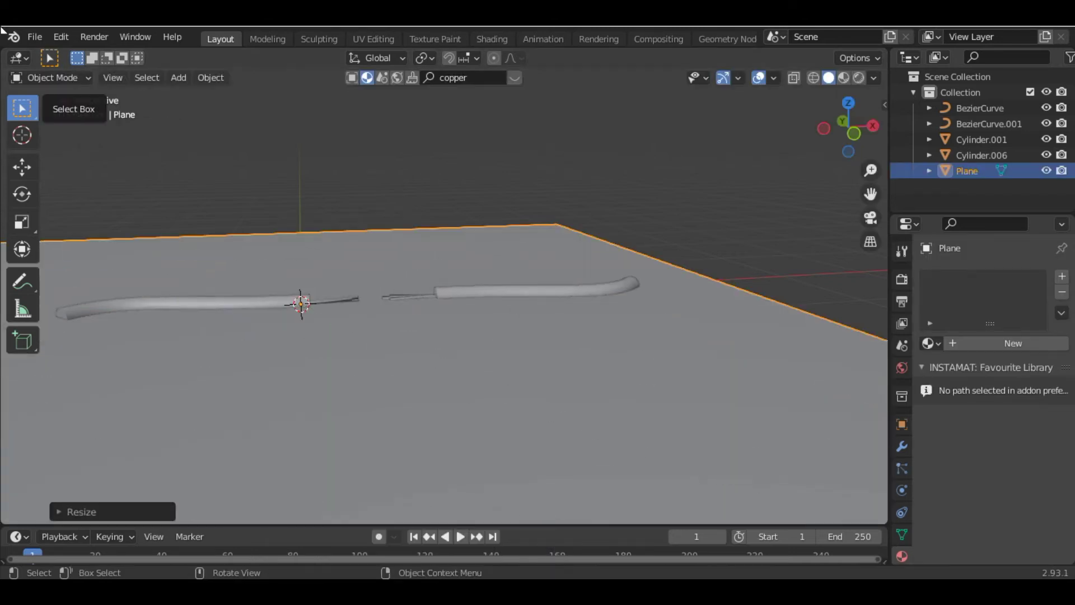
- In front view, lower the plane along Z until it sits just under the wires
{"action": "key", "text": "1"}
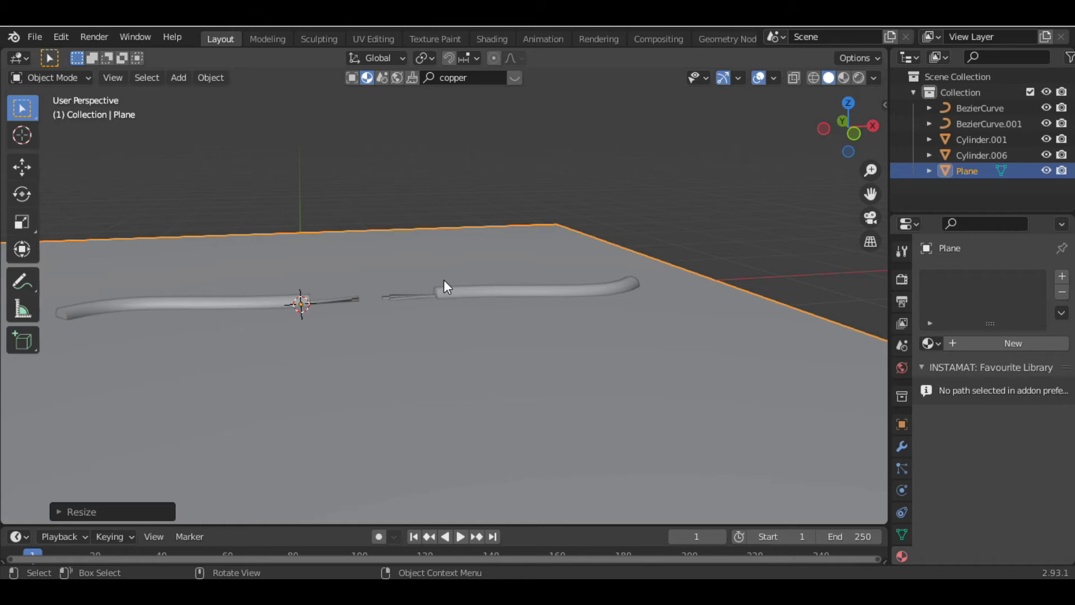
{"action": "key", "text": "1"}
{"action": "scroll", "coordinate": [445, 280], "scroll_direction": "up", "scroll_amount": 5}
{"action": "scroll", "coordinate": [443, 279], "scroll_direction": "down", "scroll_amount": 1}
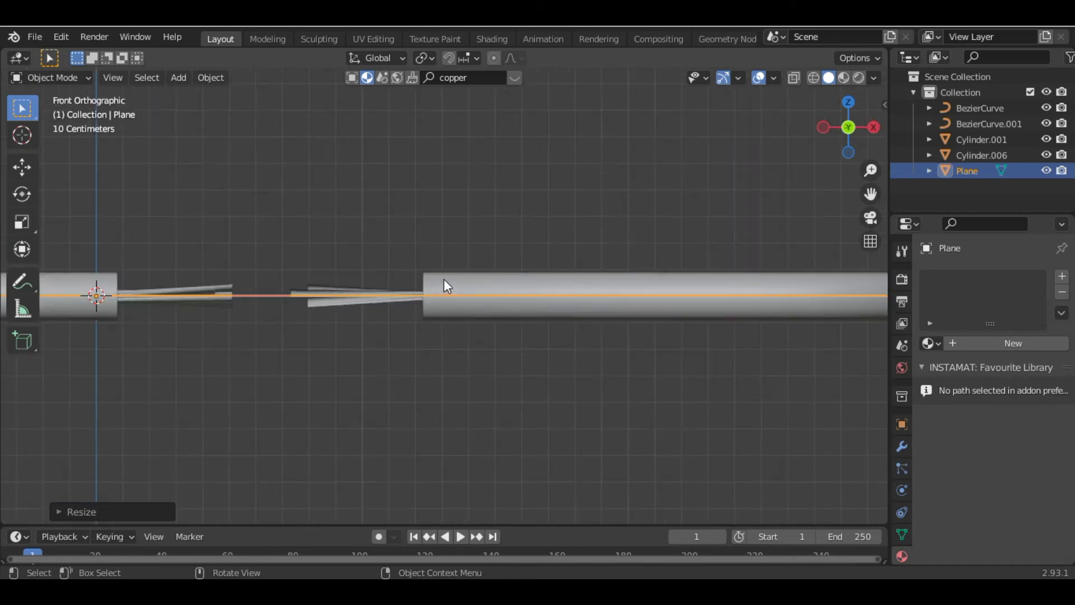
{"action": "scroll", "coordinate": [444, 280], "scroll_direction": "down", "scroll_amount": 1}
{"action": "key", "text": "g"}
{"action": "key", "text": "z"}
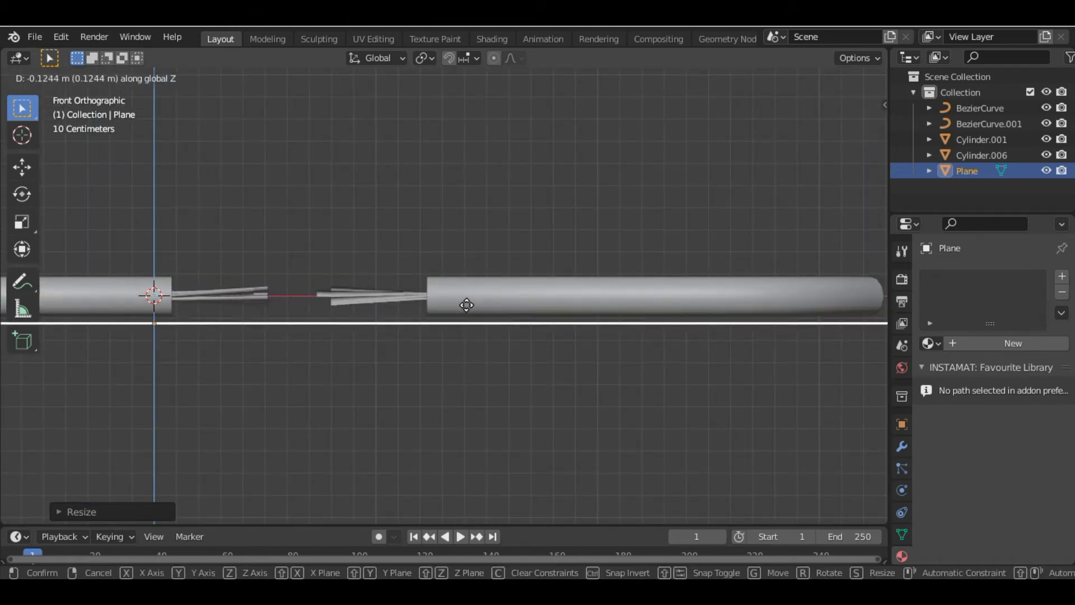
{"action": "left_click", "coordinate": [469, 300]}
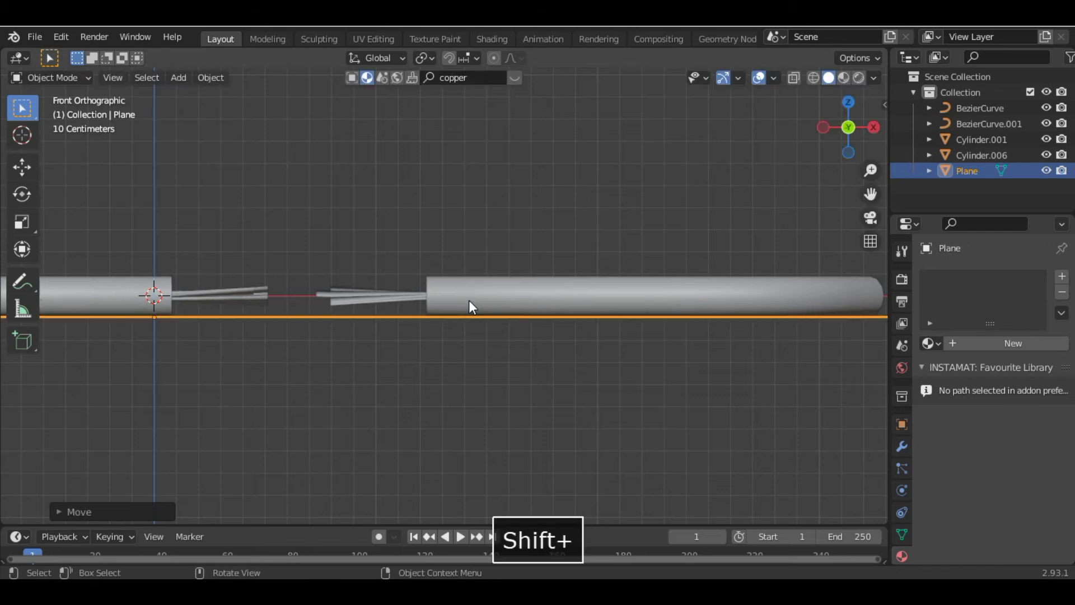
{"action": "left_click_drag", "start_coordinate": [828, 158], "coordinate": [737, 367]}
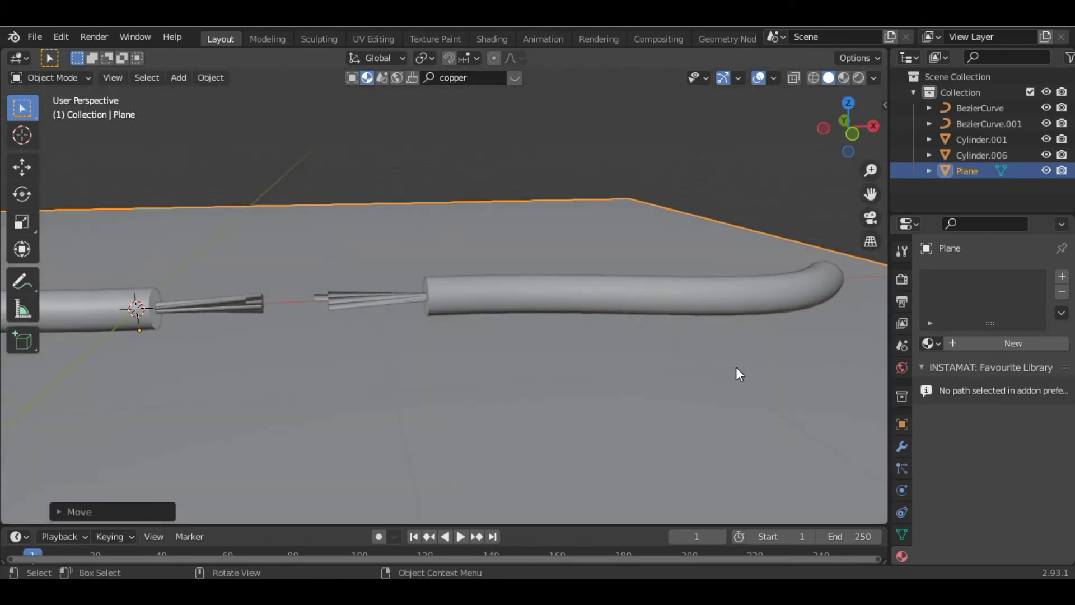
- Give the floor a new Glossy BSDF material with Roughness set to 0
{"action": "left_click", "coordinate": [985, 344]}
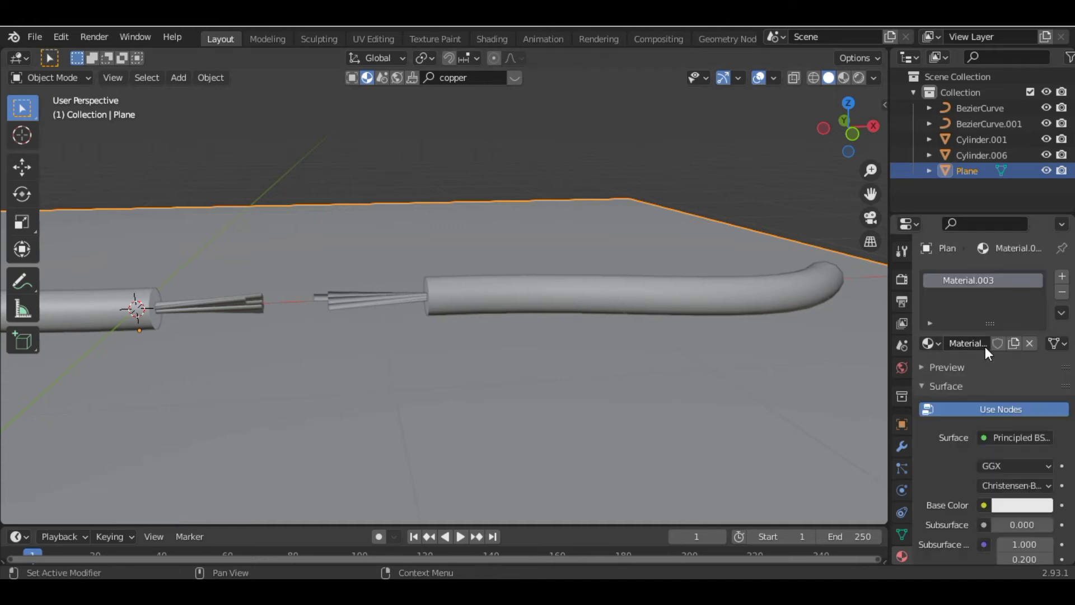
{"action": "left_click", "coordinate": [1015, 438]}
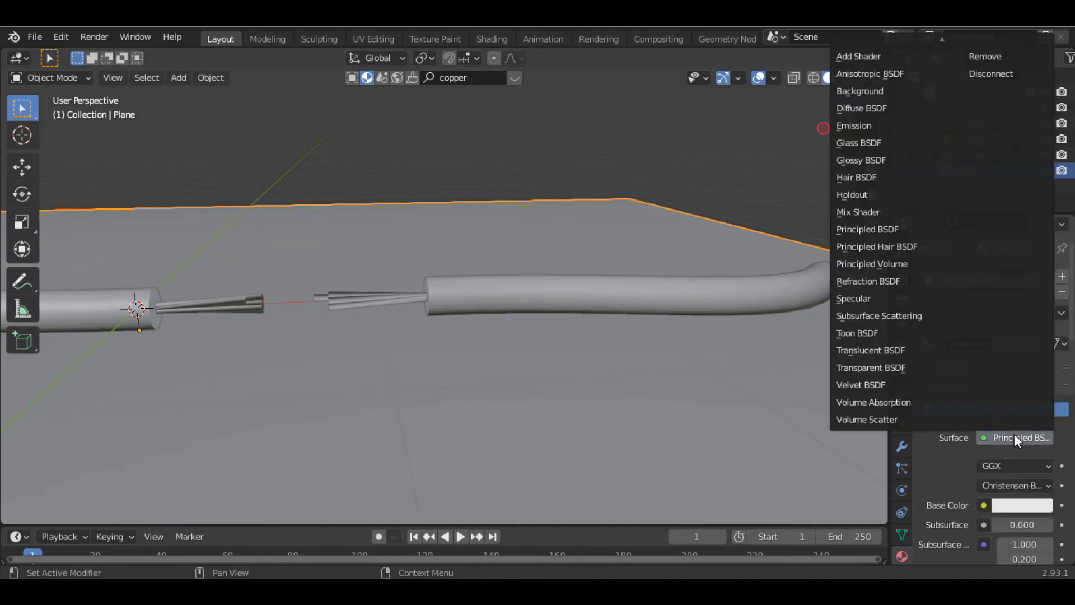
{"action": "left_click", "coordinate": [882, 160]}
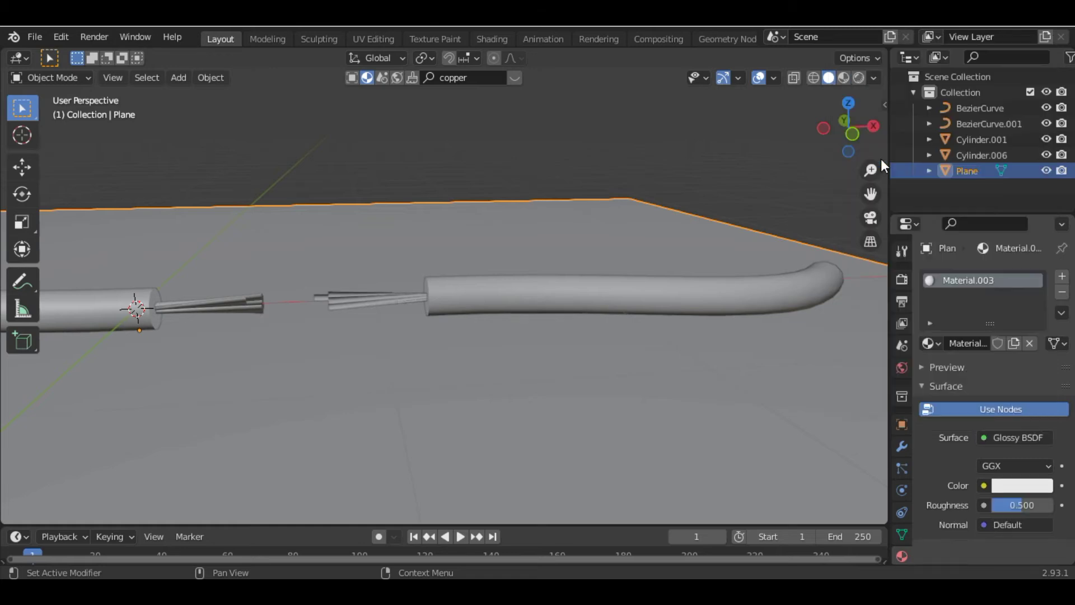
{"action": "mouse_move", "coordinate": [1022, 506]}
{"action": "left_mouse_down"}
{"action": "mouse_move", "coordinate": [975, 505]}
{"action": "mouse_move", "coordinate": [991, 505]}
{"action": "left_mouse_up"}
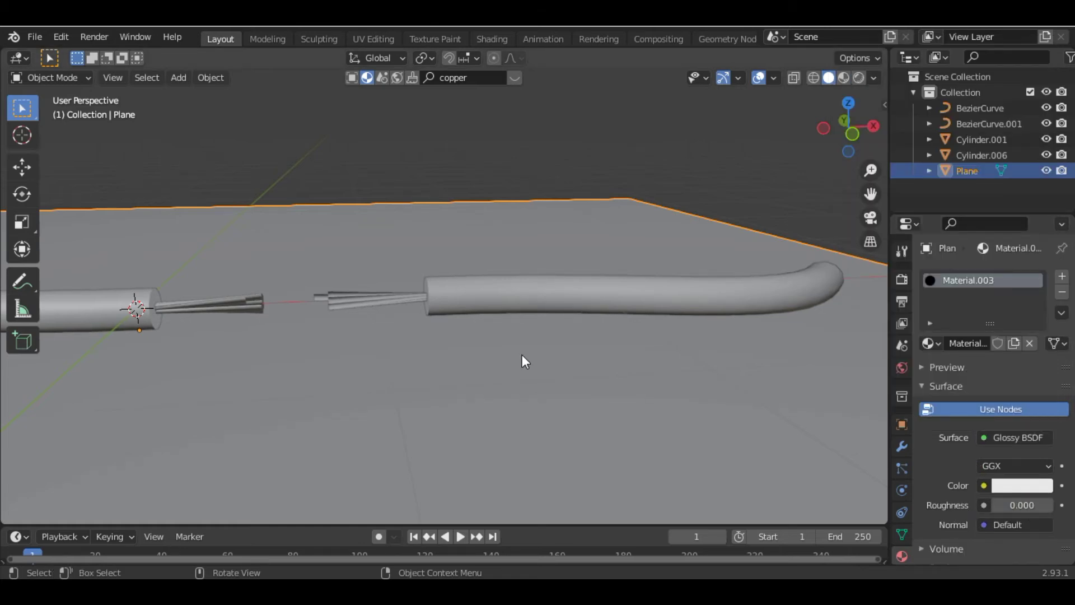
{"action": "scroll", "coordinate": [383, 207], "scroll_direction": "down", "scroll_amount": 3}
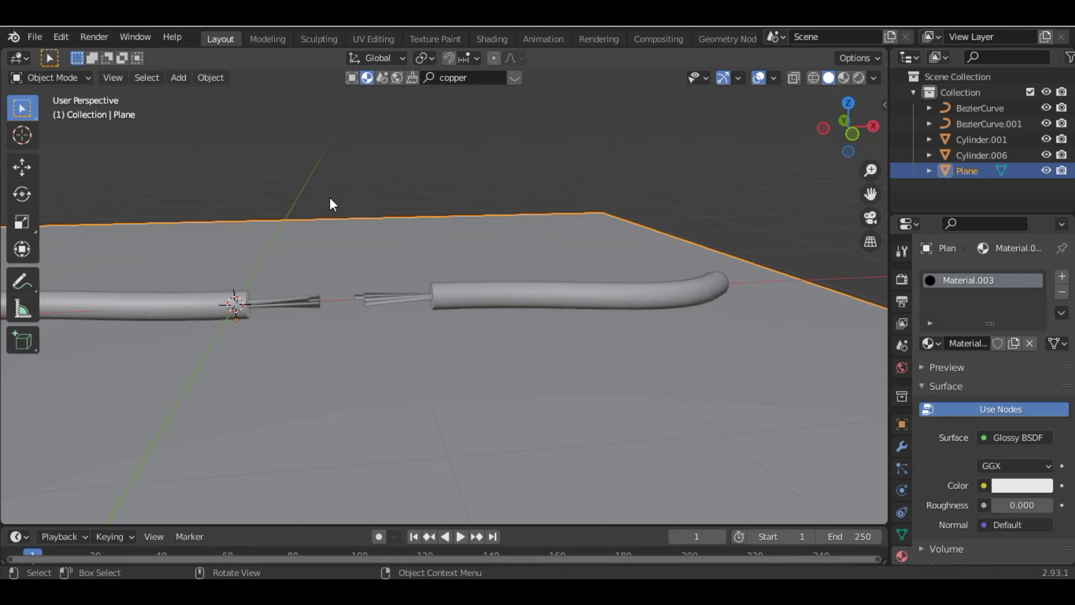
{"action": "key", "text": "shift+a"}
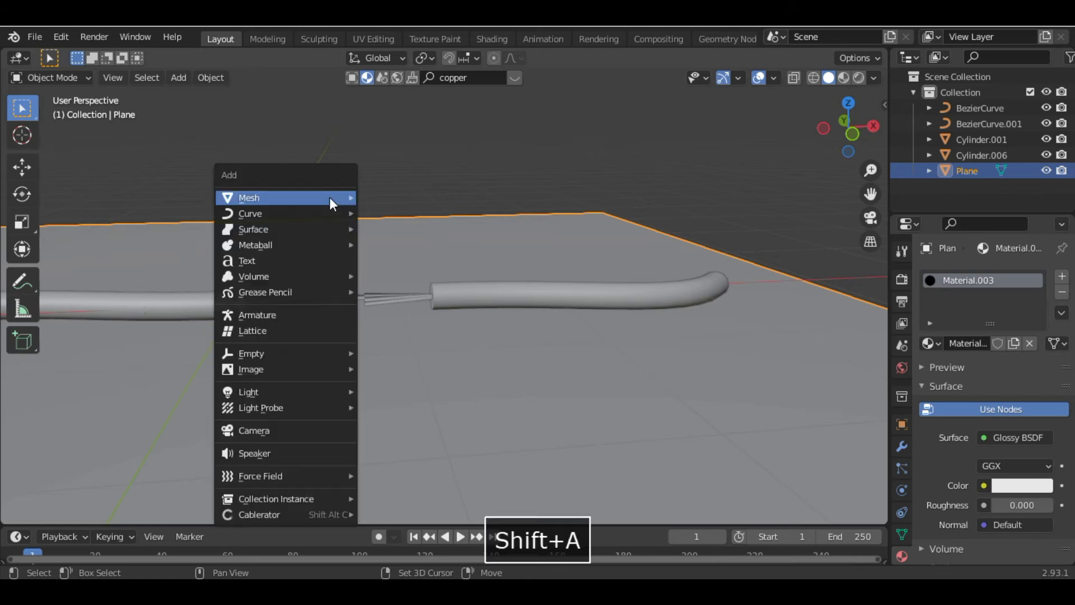
{"action": "left_click", "coordinate": [67, 36]}
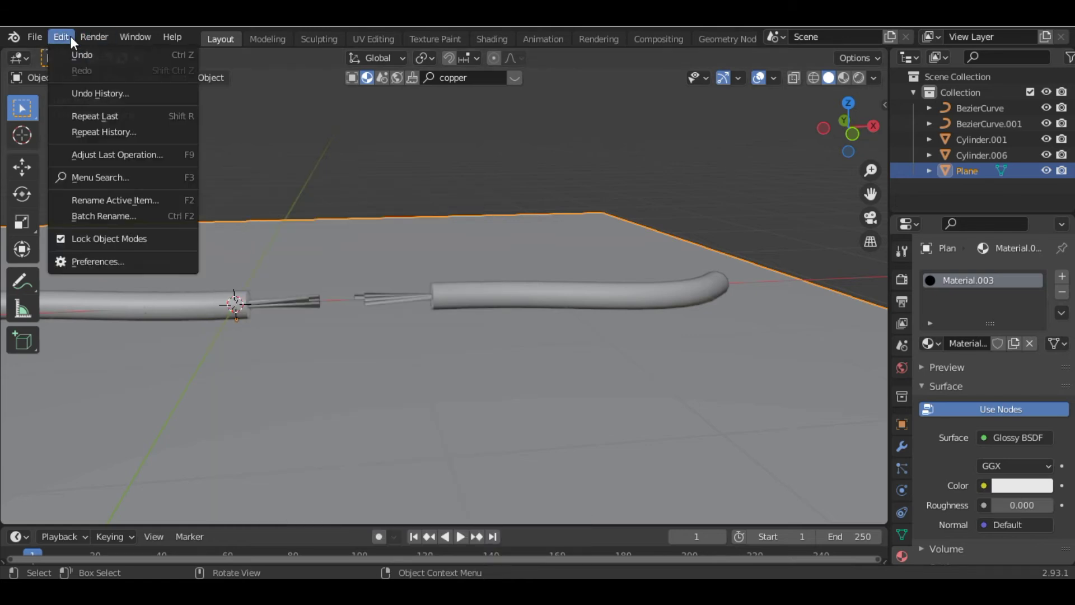
{"action": "left_click", "coordinate": [111, 259]}
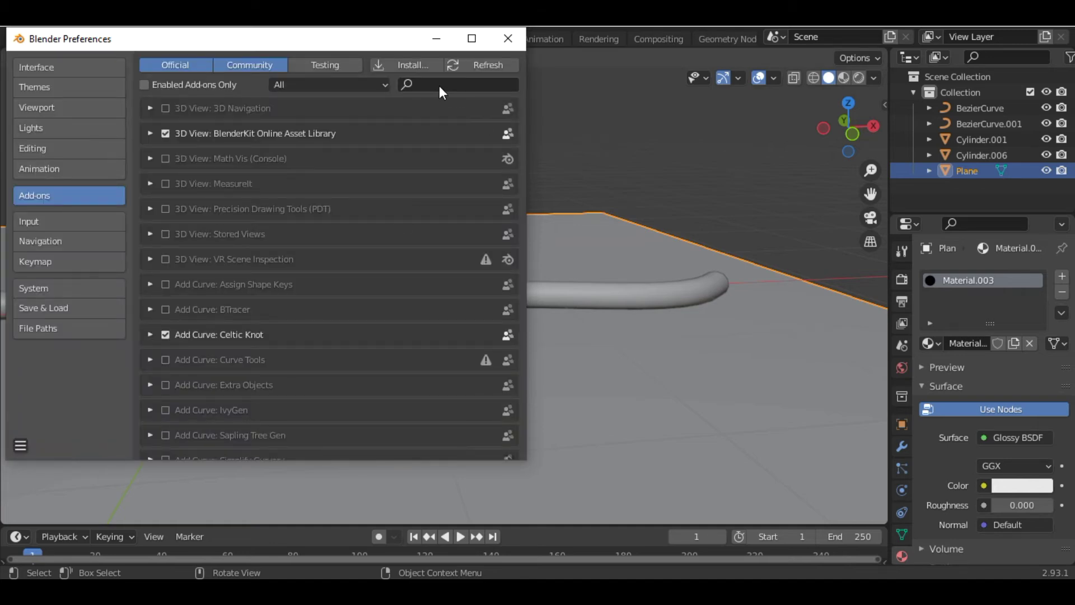
{"action": "left_click", "coordinate": [440, 86]}
{"action": "type", "text": "lig"}
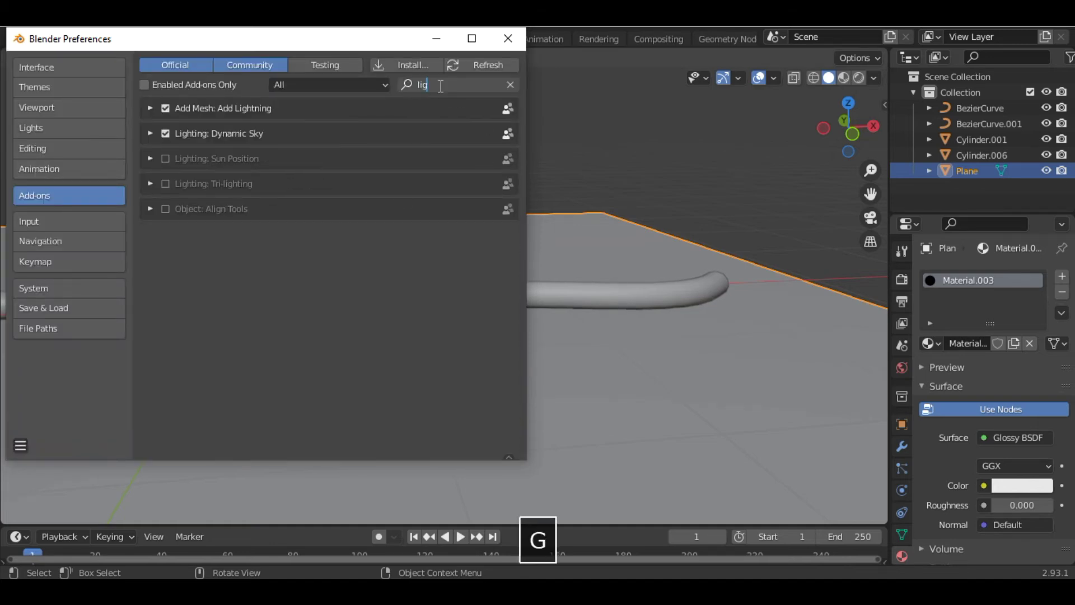
{"action": "type", "text": "n"}
{"action": "key", "text": "BackSpace"}
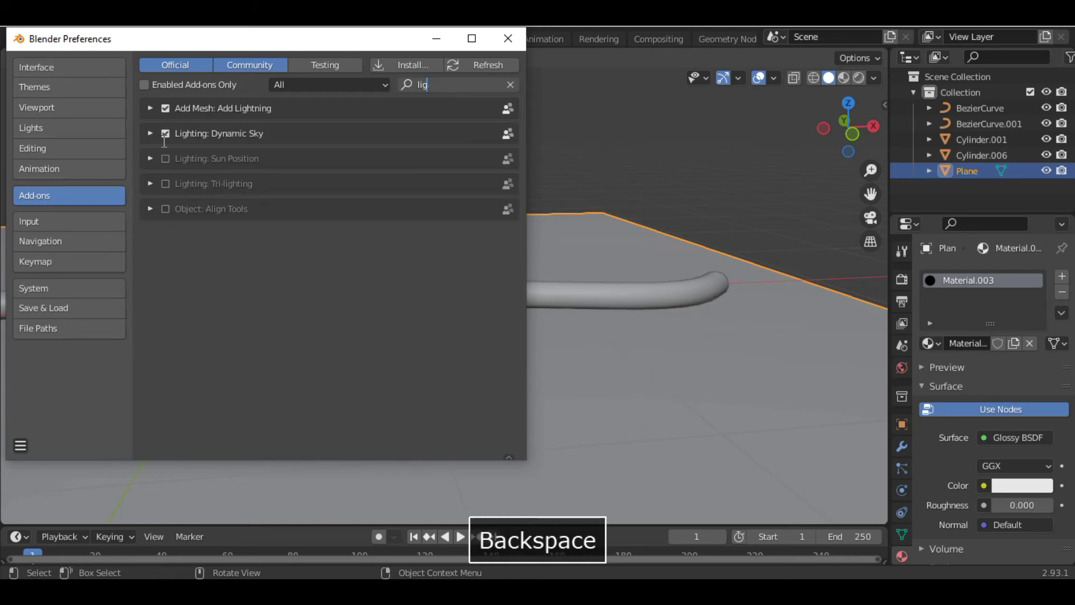
{"action": "left_click", "coordinate": [518, 34]}
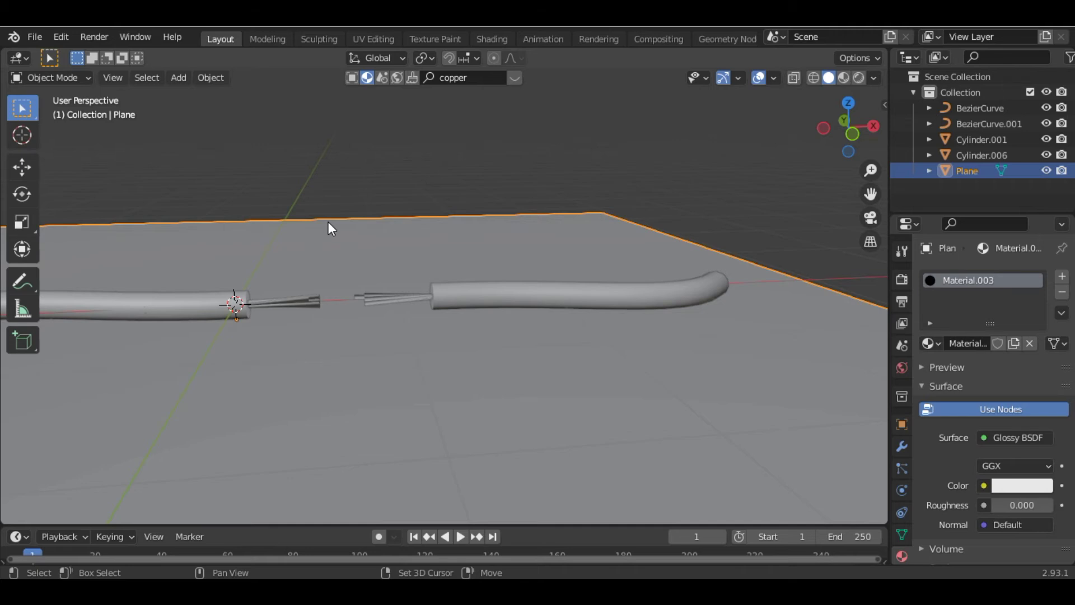
- Add a Lightning Object mesh and play the animation so the bolt grows
{"action": "key", "text": "shift+a"}
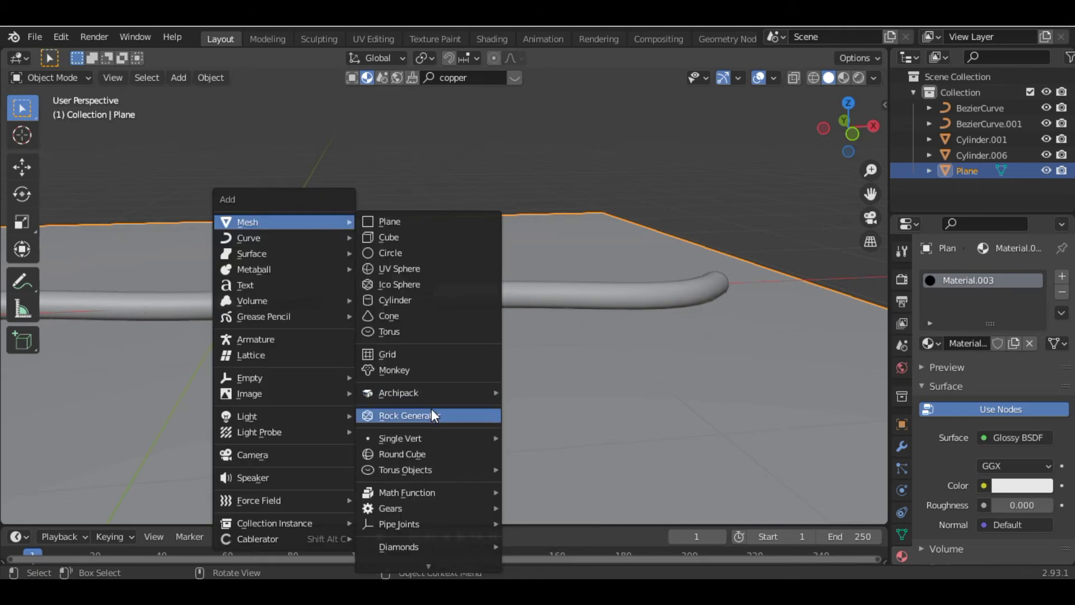
{"action": "scroll", "coordinate": [431, 409], "scroll_direction": "down", "scroll_amount": 1}
{"action": "scroll", "coordinate": [430, 413], "scroll_direction": "down", "scroll_amount": 1}
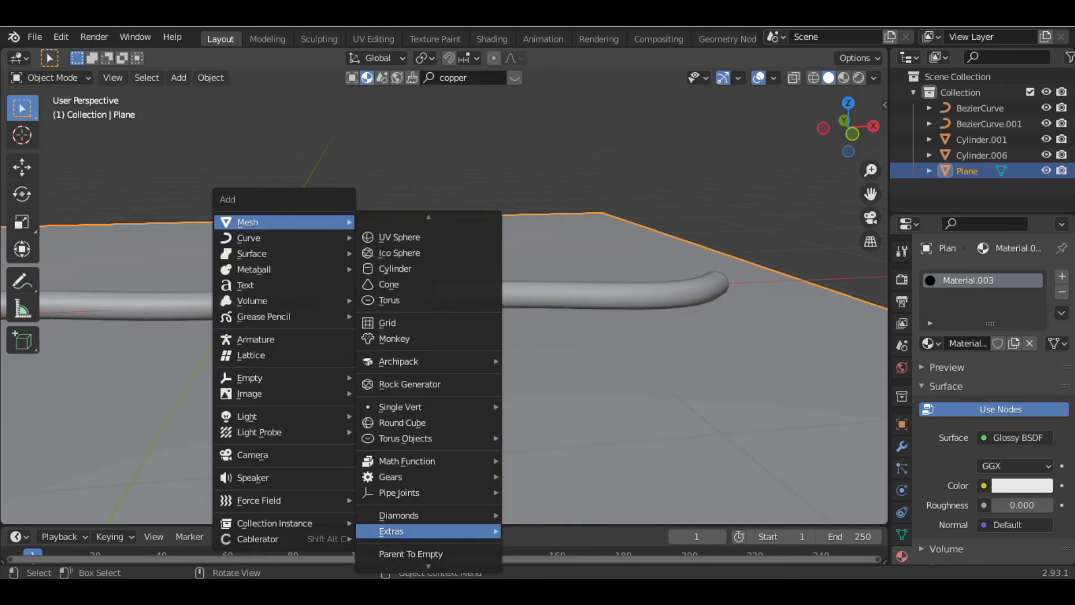
{"action": "scroll", "coordinate": [428, 565], "scroll_direction": "down", "scroll_amount": 3}
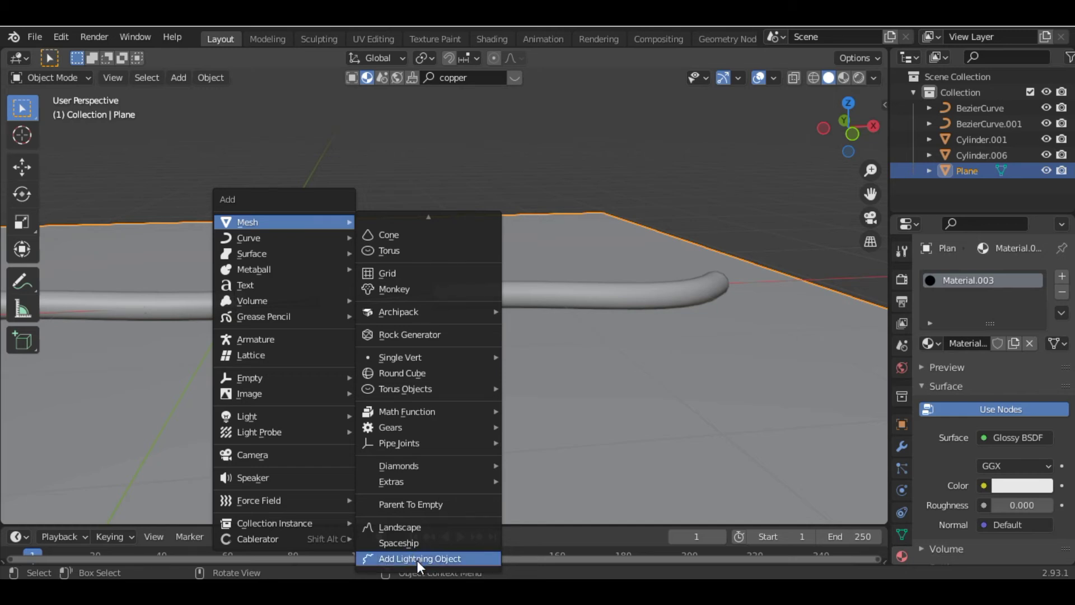
{"action": "left_click", "coordinate": [416, 561]}
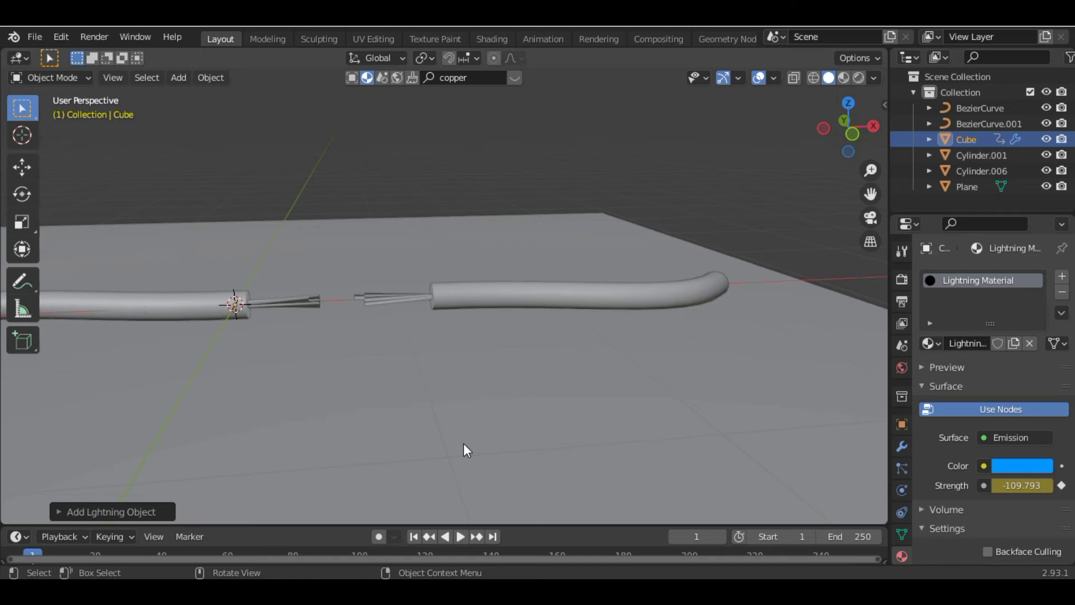
{"action": "key", "text": "space"}
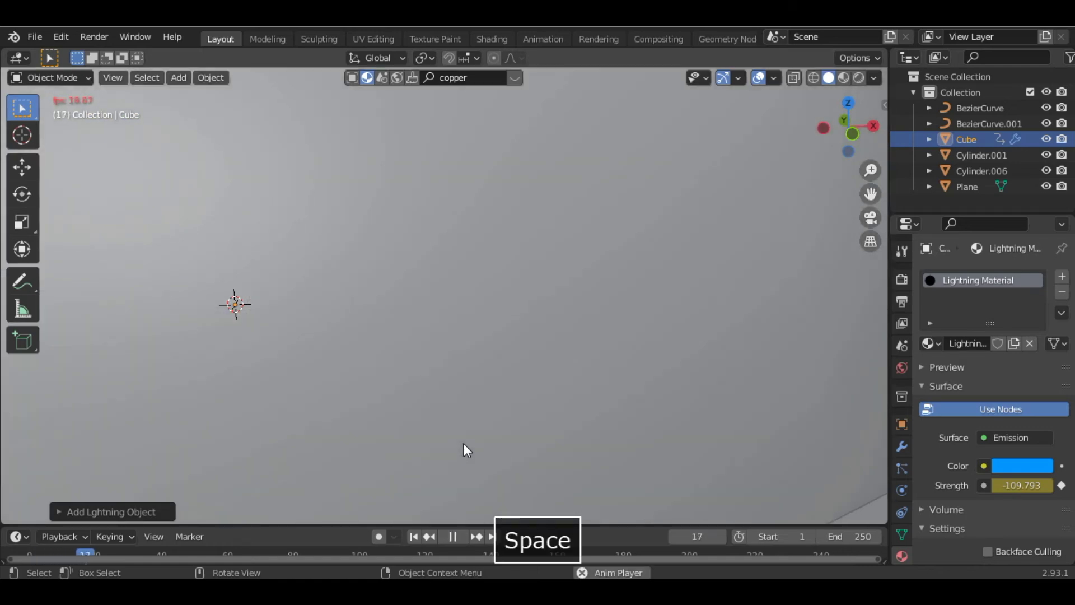
{"action": "scroll", "coordinate": [463, 443], "scroll_direction": "down", "scroll_amount": 3}
{"action": "scroll", "coordinate": [463, 442], "scroll_direction": "down", "scroll_amount": 3}
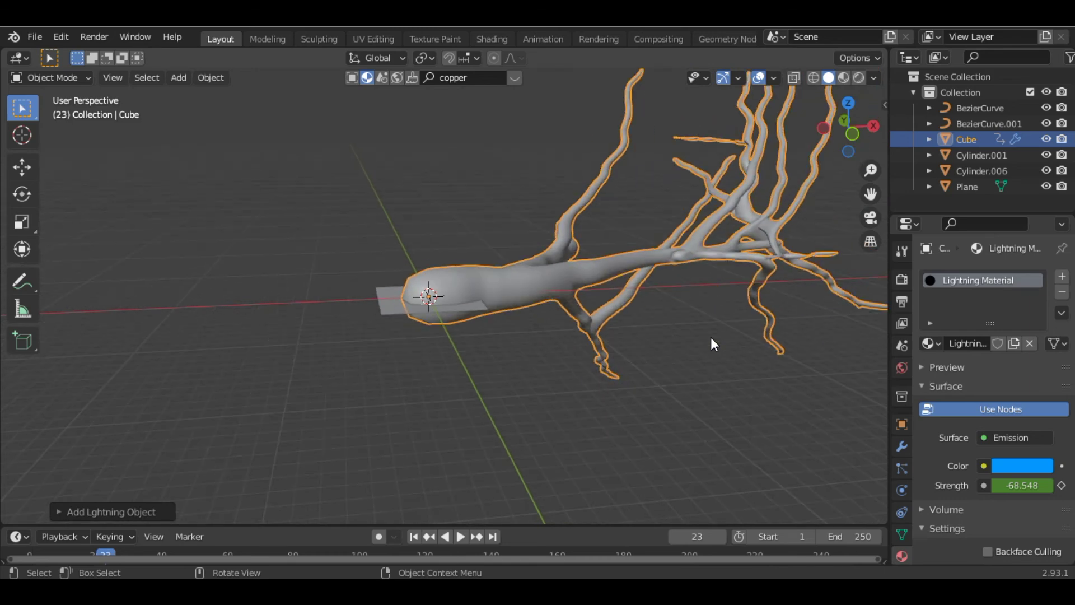
- Scale the lightning bolt down to a much smaller size
{"action": "key", "text": "s"}
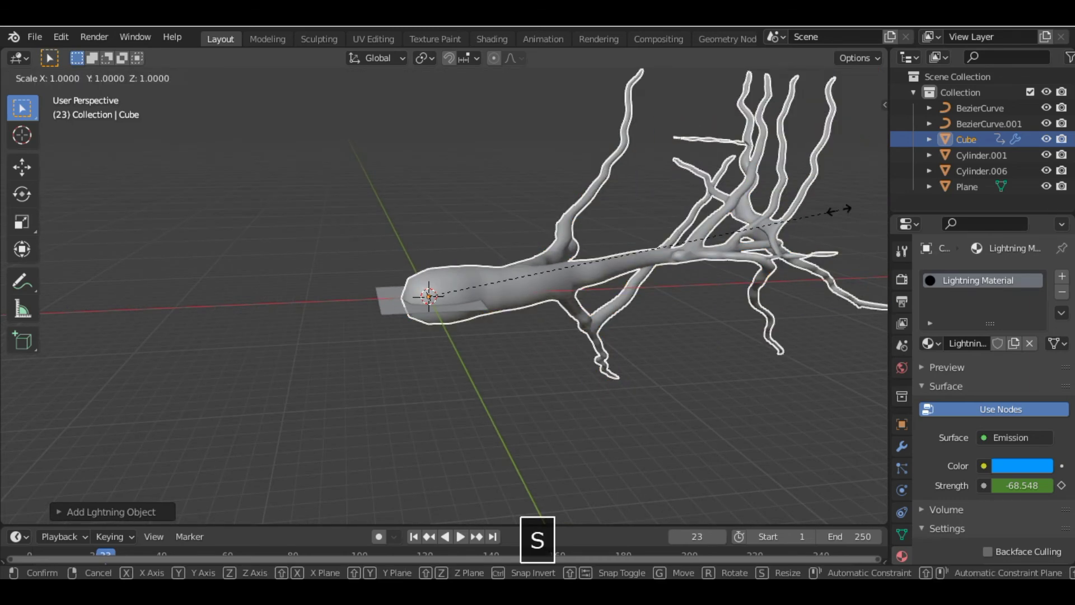
{"action": "right_click", "coordinate": [504, 316]}
{"action": "key", "text": "s"}
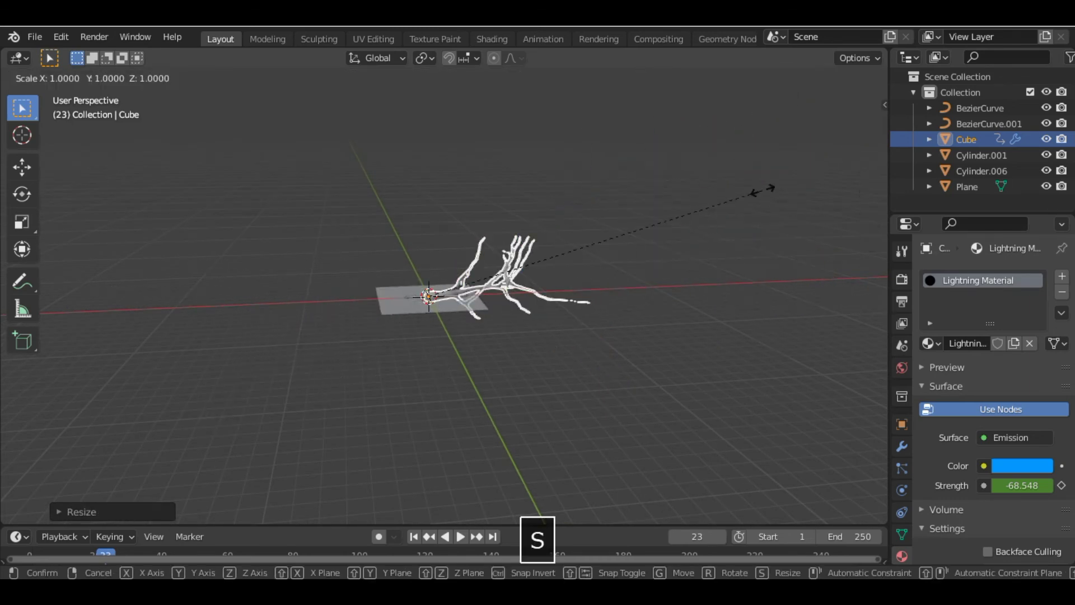
{"action": "left_click", "coordinate": [513, 283]}
{"action": "scroll", "coordinate": [513, 283], "scroll_direction": "up", "scroll_amount": 3}
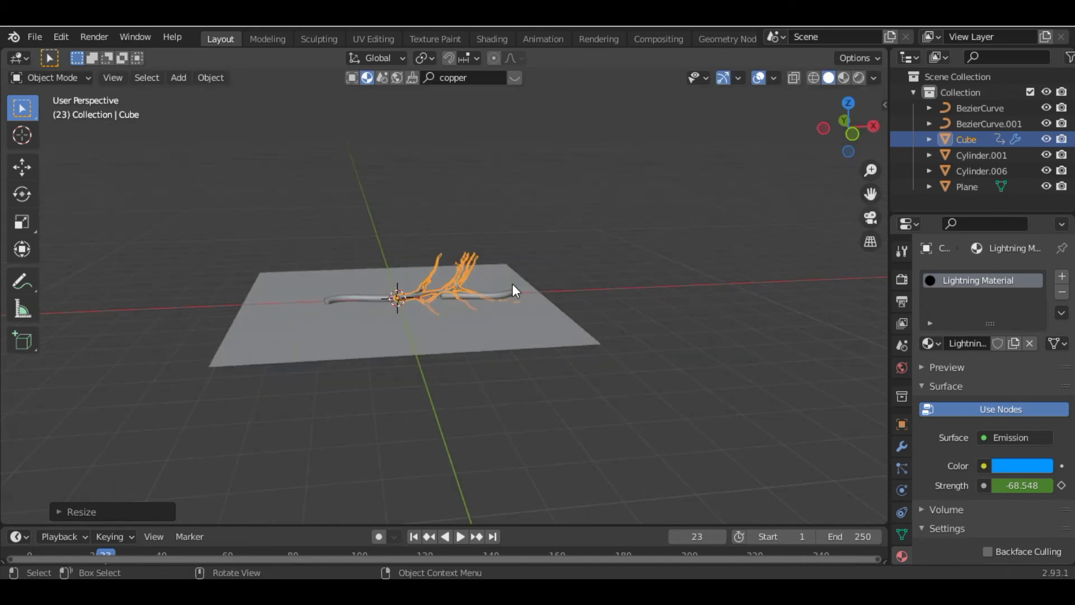
{"action": "scroll", "coordinate": [513, 283], "scroll_direction": "up", "scroll_amount": 3}
{"action": "key", "text": "s"}
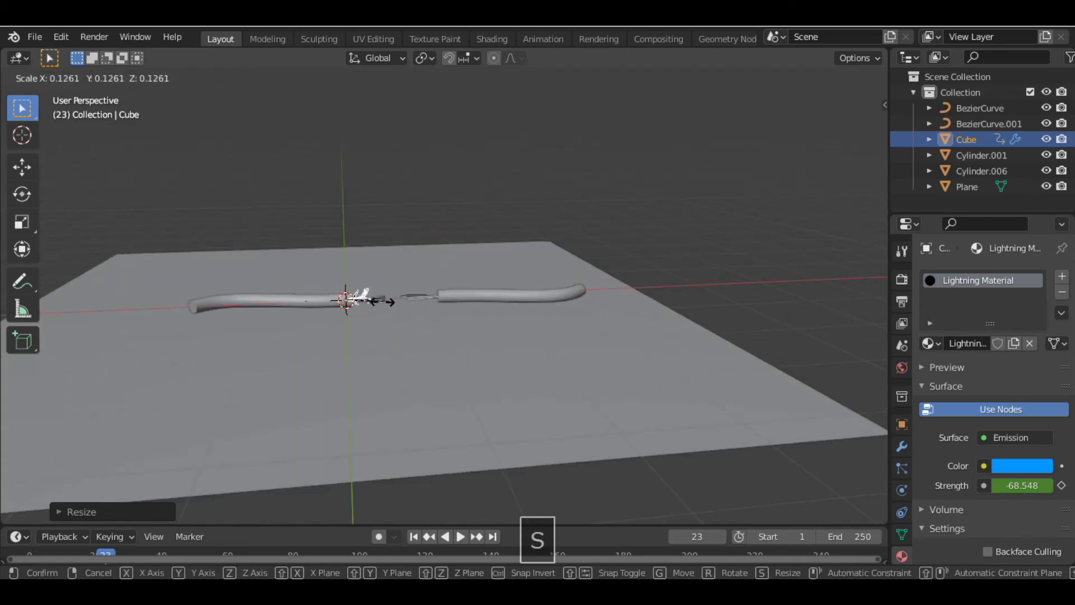
{"action": "left_click", "coordinate": [380, 302]}
{"action": "scroll", "coordinate": [380, 302], "scroll_direction": "up", "scroll_amount": 5}
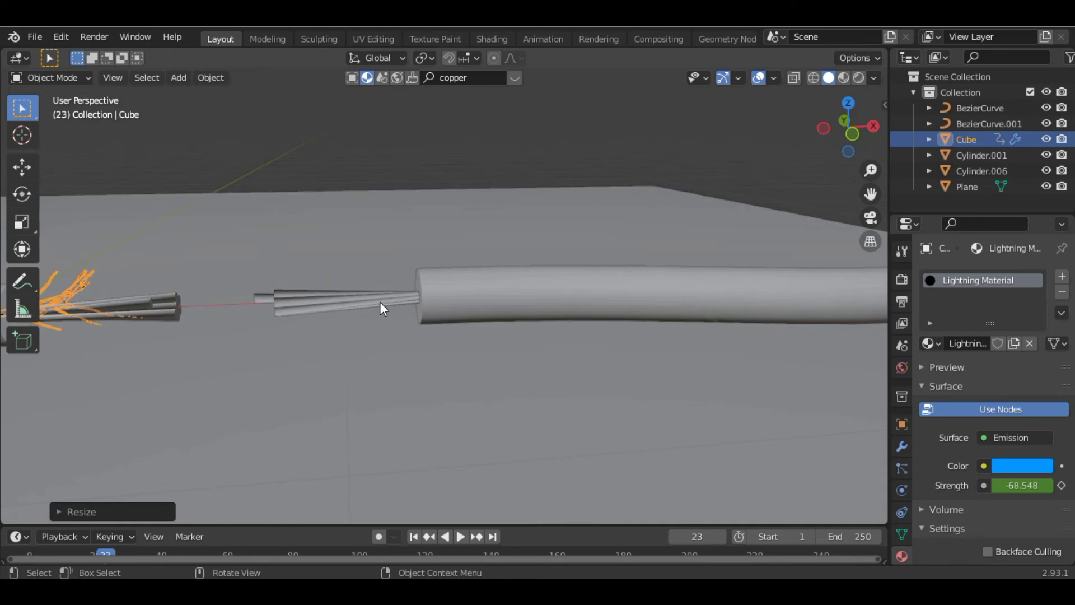
{"action": "scroll", "coordinate": [381, 301], "scroll_direction": "down", "scroll_amount": 2}
{"action": "scroll", "coordinate": [380, 302], "scroll_direction": "down", "scroll_amount": 1}
{"action": "scroll", "coordinate": [380, 301], "scroll_direction": "down", "scroll_amount": 2}
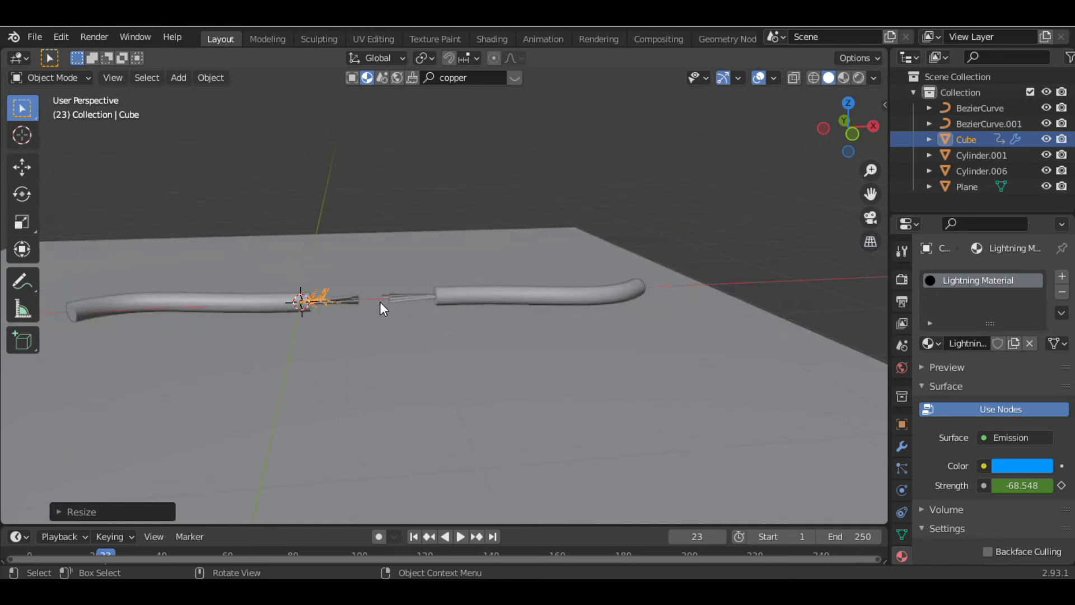
{"action": "scroll", "coordinate": [379, 302], "scroll_direction": "up", "scroll_amount": 3}
- Move the bolt along X toward the right wire and along Z into the strand gap
{"action": "key", "text": "g"}
{"action": "key", "text": "x"}
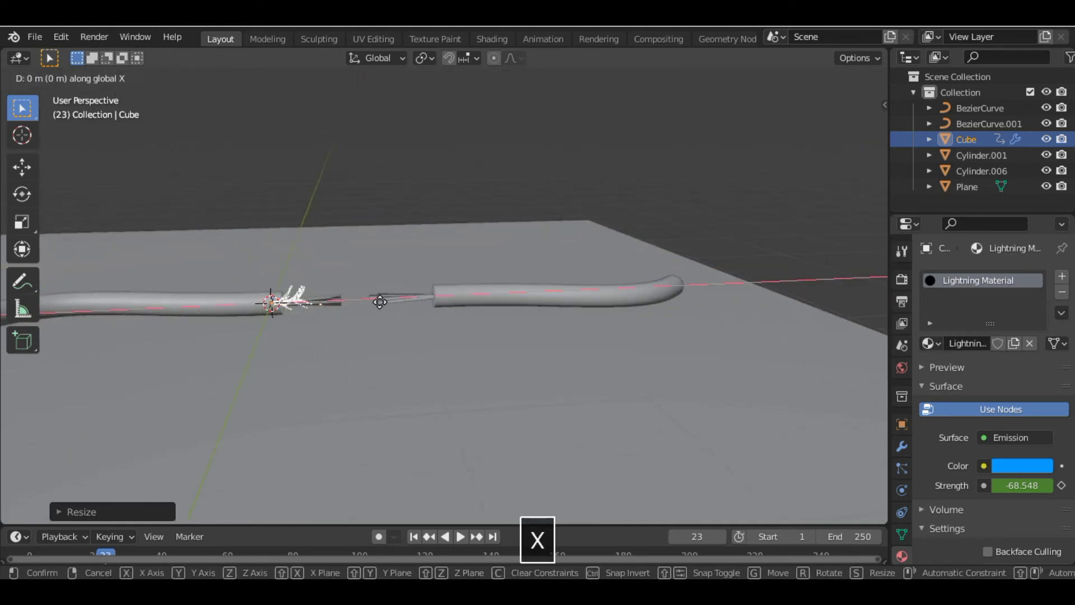
{"action": "left_click", "coordinate": [436, 298]}
{"action": "scroll", "coordinate": [433, 344], "scroll_direction": "up", "scroll_amount": 3}
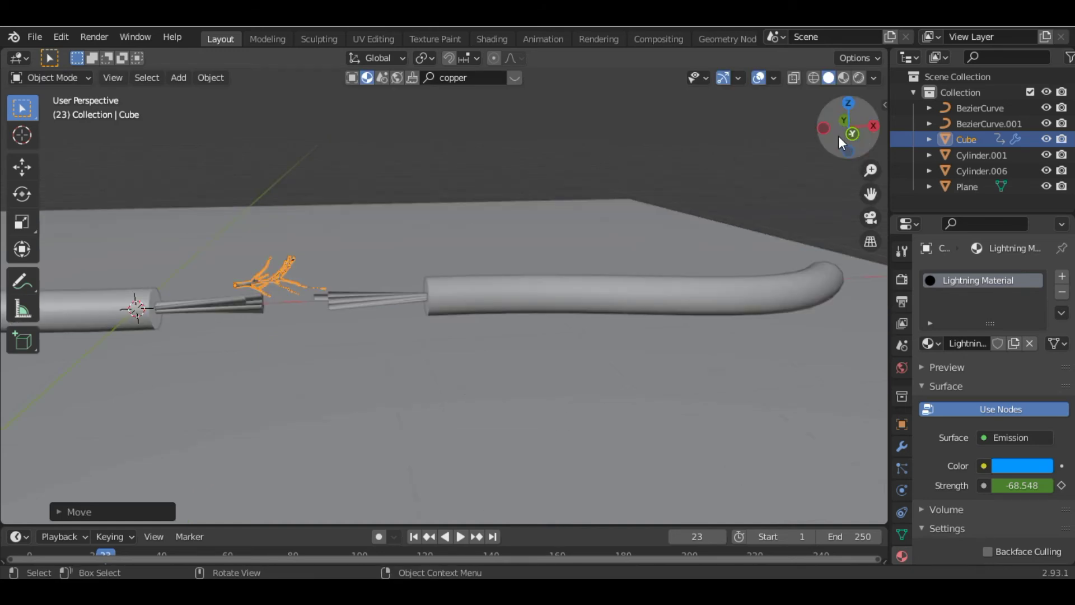
{"action": "left_click_drag", "start_coordinate": [851, 130], "coordinate": [509, 160]}
{"action": "scroll", "coordinate": [509, 168], "scroll_direction": "up", "scroll_amount": 3}
{"action": "scroll", "coordinate": [509, 167], "scroll_direction": "down", "scroll_amount": 1}
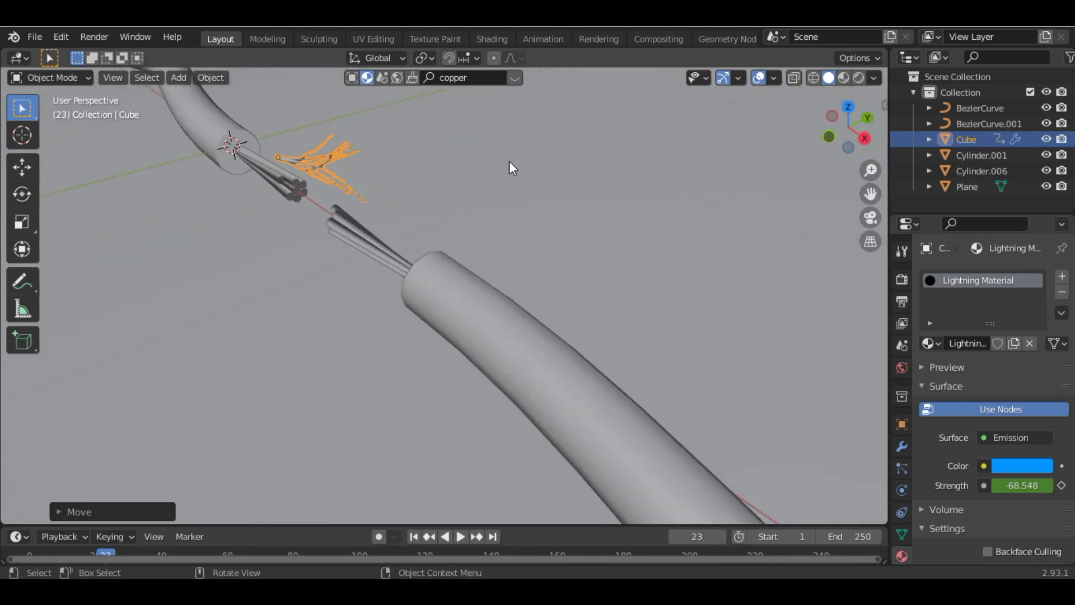
{"action": "key", "text": "g"}
{"action": "key", "text": "z"}
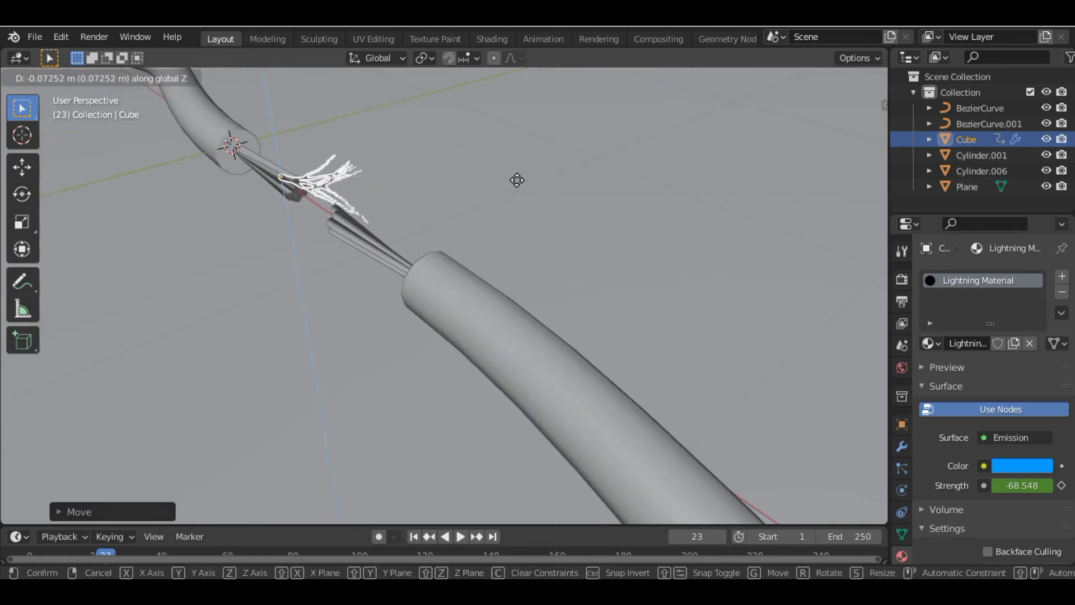
{"action": "left_click", "coordinate": [515, 179]}
- Rotate the bolt about Z to angle it toward the right wire, then duplicate it
{"action": "key", "text": "r"}
{"action": "key", "text": "z"}
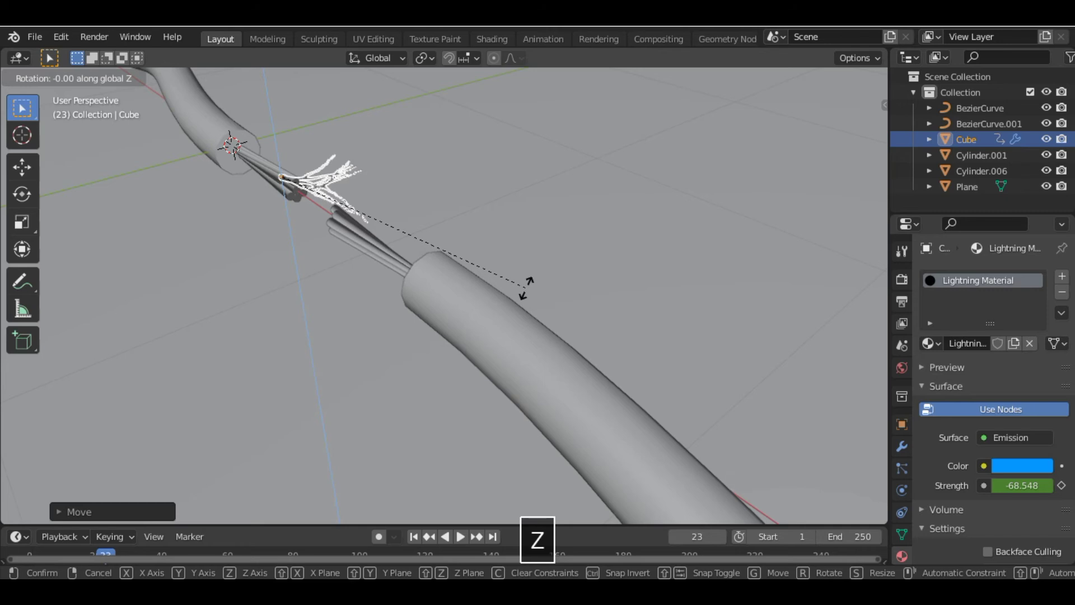
{"action": "left_click", "coordinate": [559, 244]}
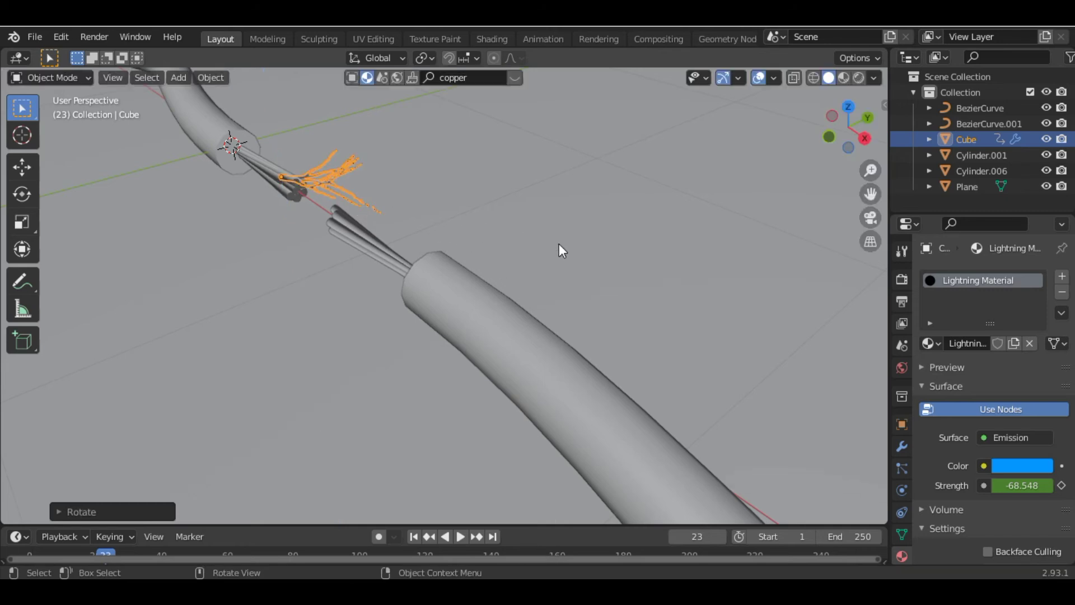
{"action": "mouse_move", "coordinate": [830, 136]}
{"action": "left_mouse_down"}
{"action": "mouse_move", "coordinate": [849, 126]}
{"action": "mouse_move", "coordinate": [478, 292]}
{"action": "left_mouse_up"}
{"action": "scroll", "coordinate": [307, 385], "scroll_direction": "down", "scroll_amount": 5}
{"action": "scroll", "coordinate": [520, 387], "scroll_direction": "up", "scroll_amount": 5}
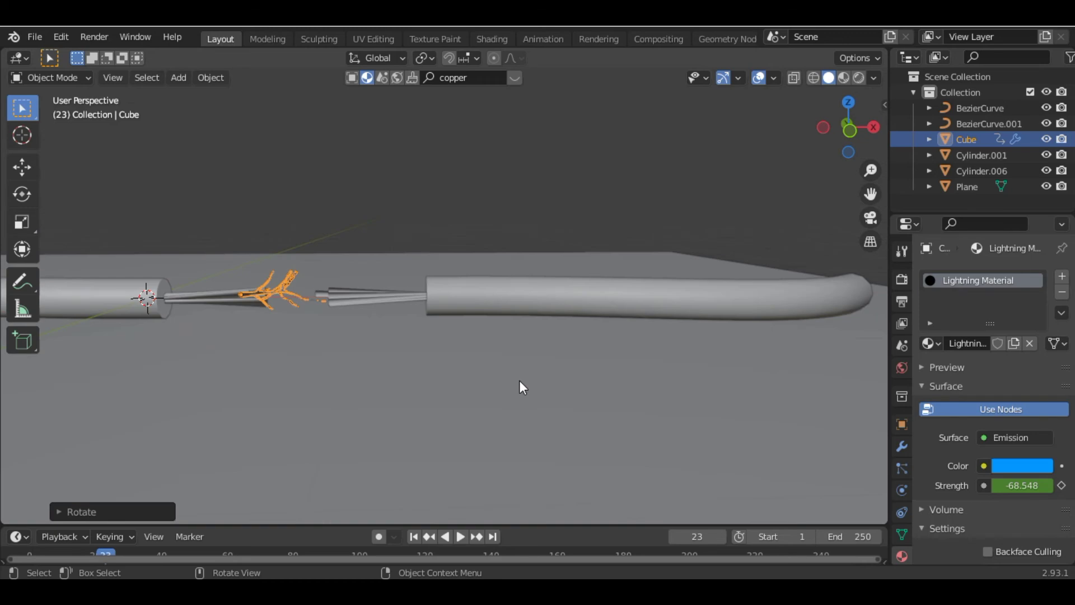
{"action": "scroll", "coordinate": [520, 387], "scroll_direction": "up", "scroll_amount": 5}
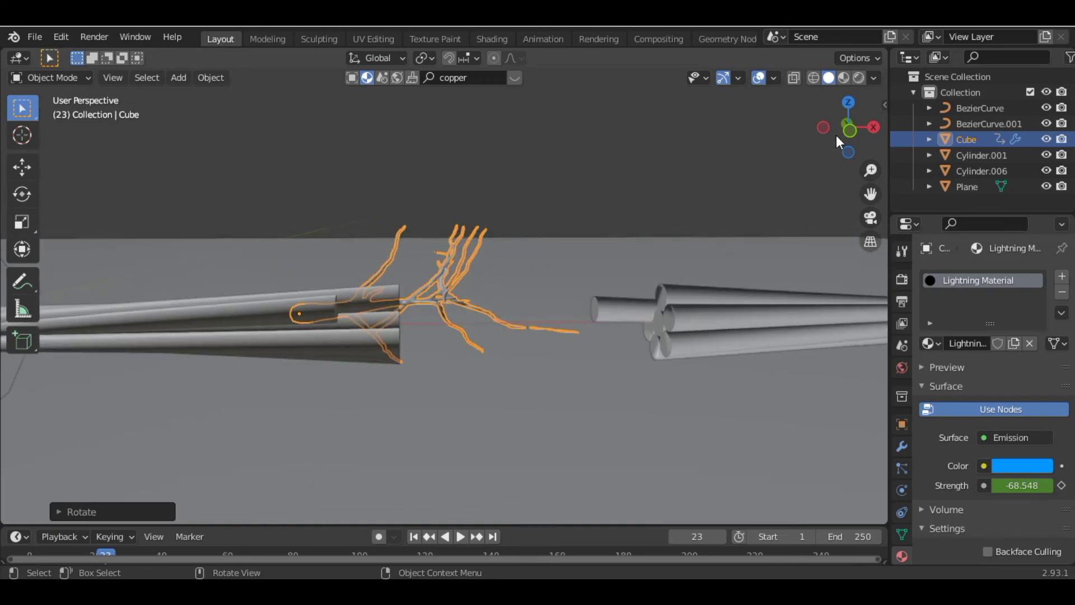
{"action": "left_click_drag", "start_coordinate": [835, 135], "coordinate": [643, 378]}
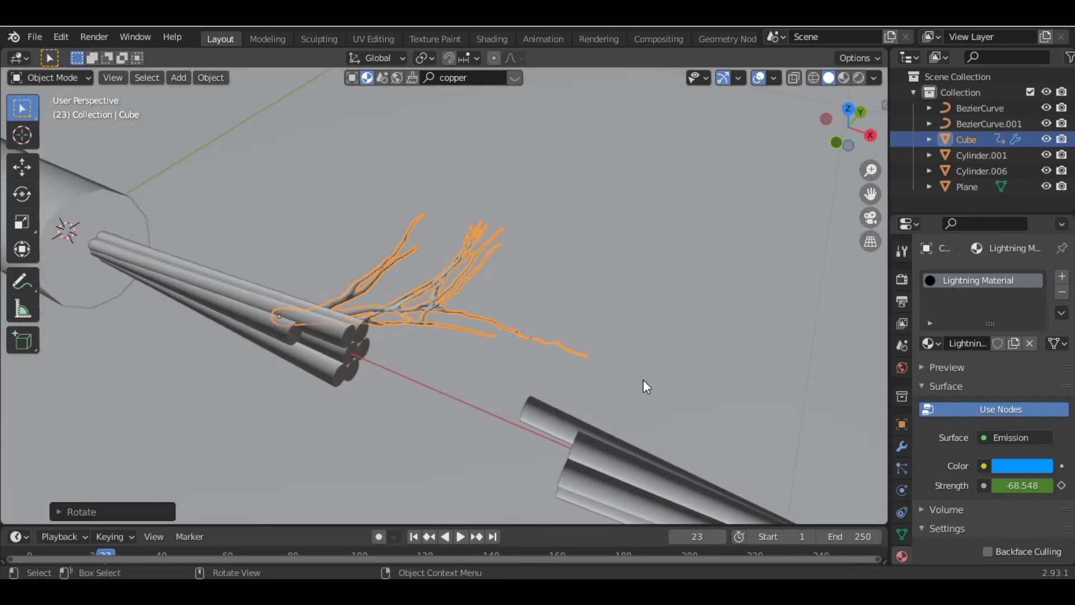
{"action": "key", "text": "r"}
{"action": "key", "text": "z"}
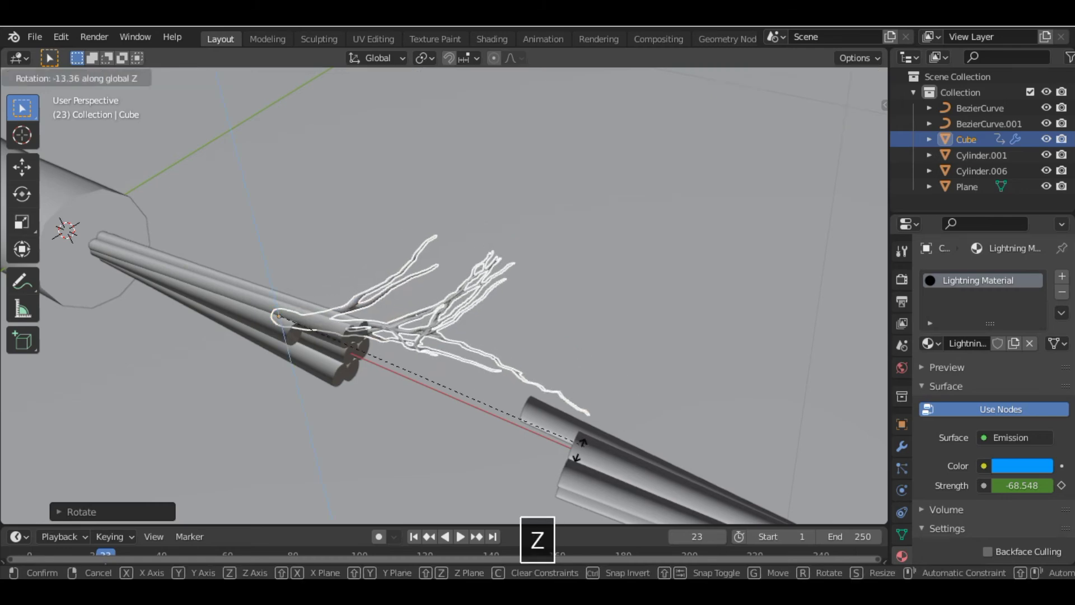
{"action": "left_click", "coordinate": [578, 444]}
{"action": "middle_click_drag", "start_coordinate": [572, 453], "coordinate": [606, 316]}
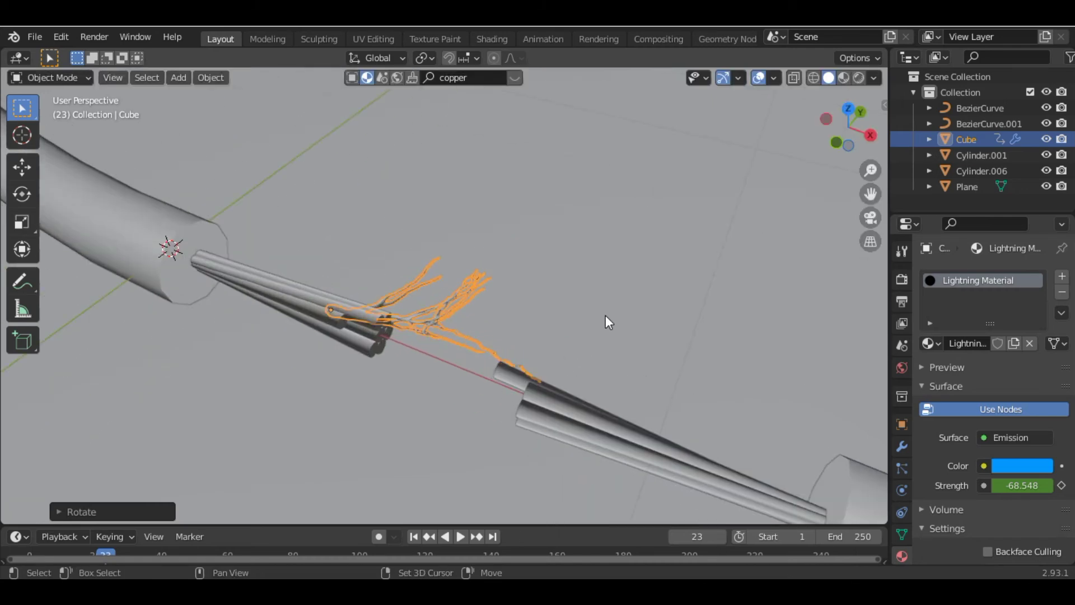
{"action": "key", "text": "shift+d"}
- Place the duplicate along Y and scale it to about half size
{"action": "key", "text": "y"}
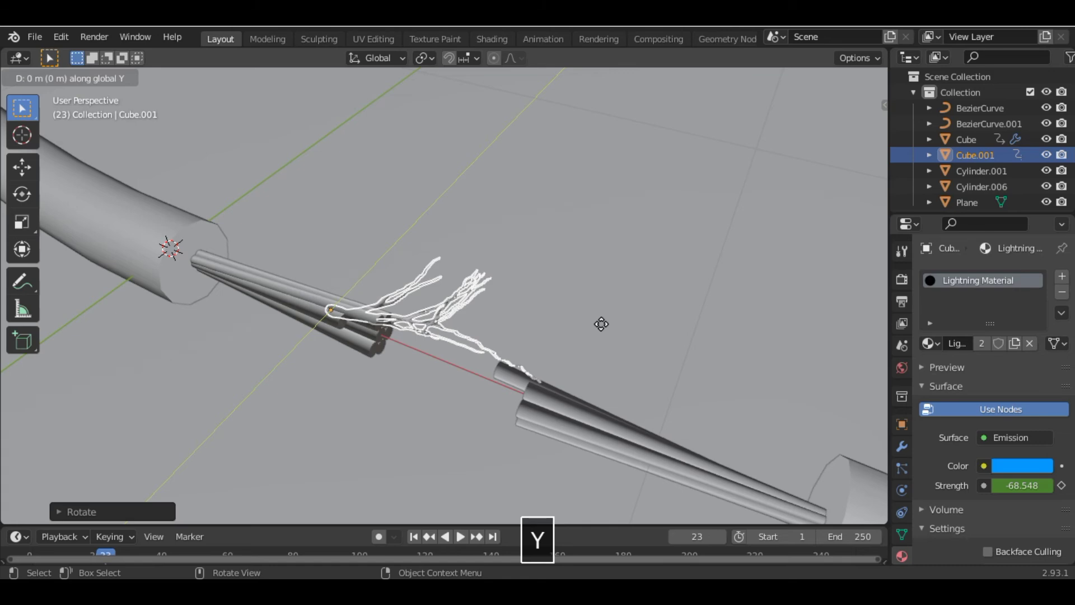
{"action": "left_click", "coordinate": [726, 293]}
{"action": "key", "text": "s"}
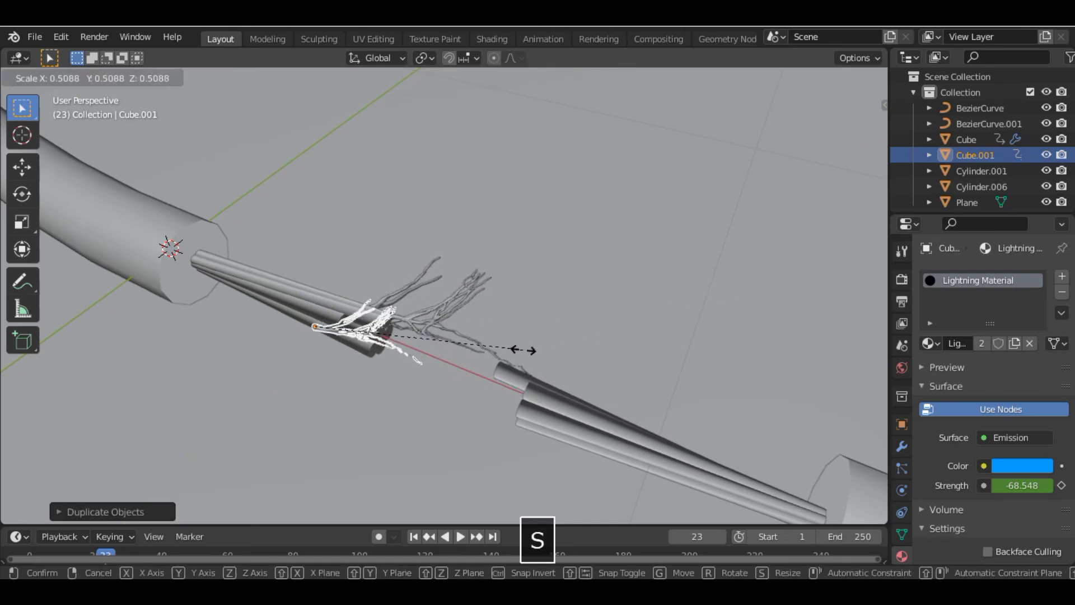
{"action": "left_click", "coordinate": [526, 354]}
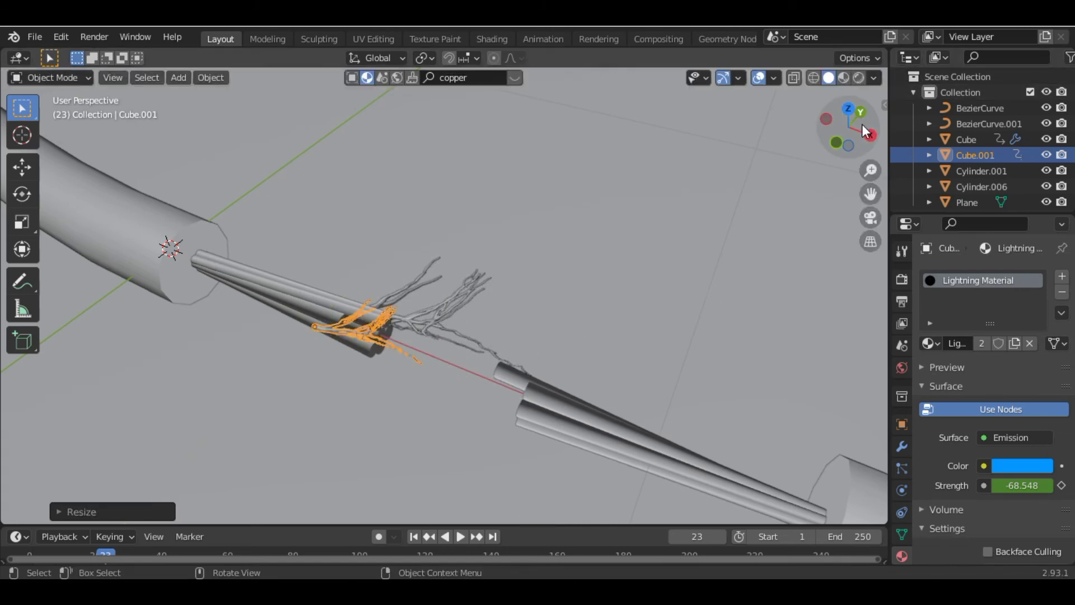
- Move the copy along X nearer the right strands and rotate it about X
{"action": "mouse_move", "coordinate": [848, 126]}
{"action": "left_mouse_down"}
{"action": "mouse_move", "coordinate": [831, 139]}
{"action": "mouse_move", "coordinate": [840, 133]}
{"action": "left_mouse_up"}
{"action": "key", "text": "g"}
{"action": "key", "text": "x"}
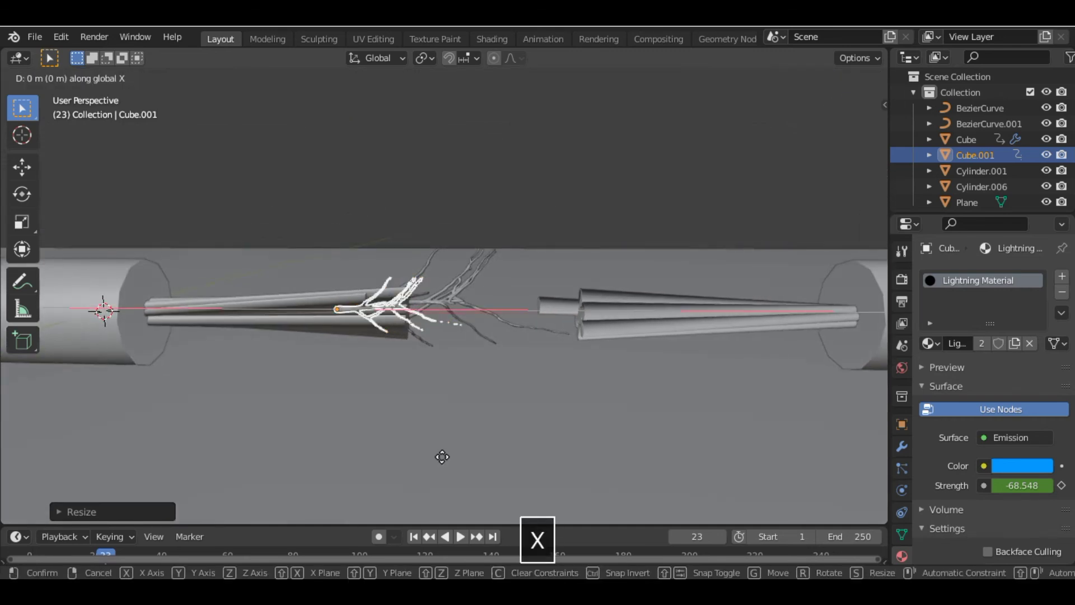
{"action": "left_click", "coordinate": [519, 467]}
{"action": "key", "text": "r"}
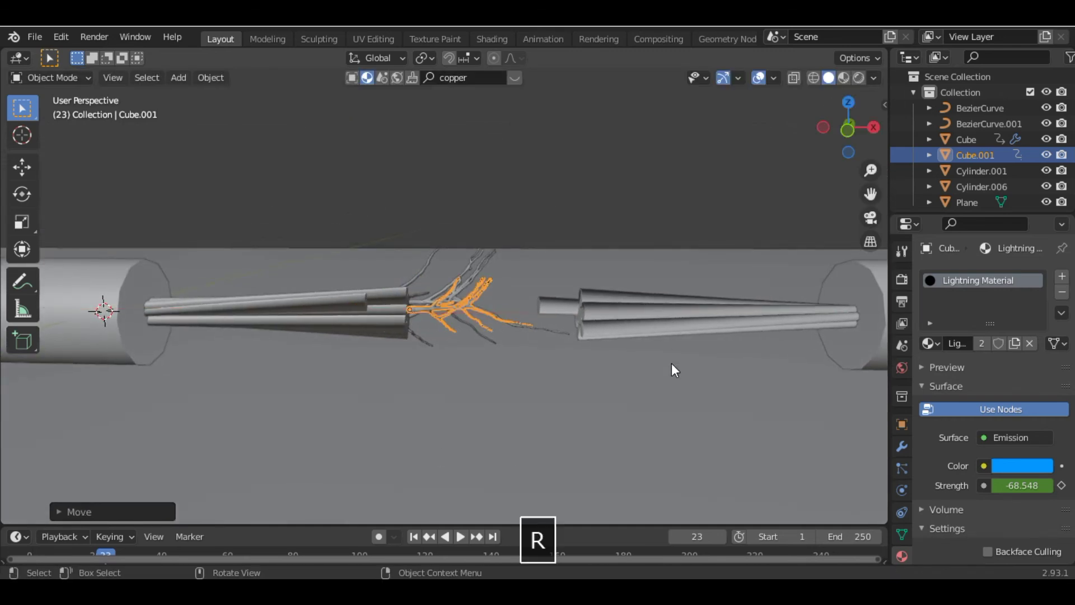
{"action": "key", "text": "x"}
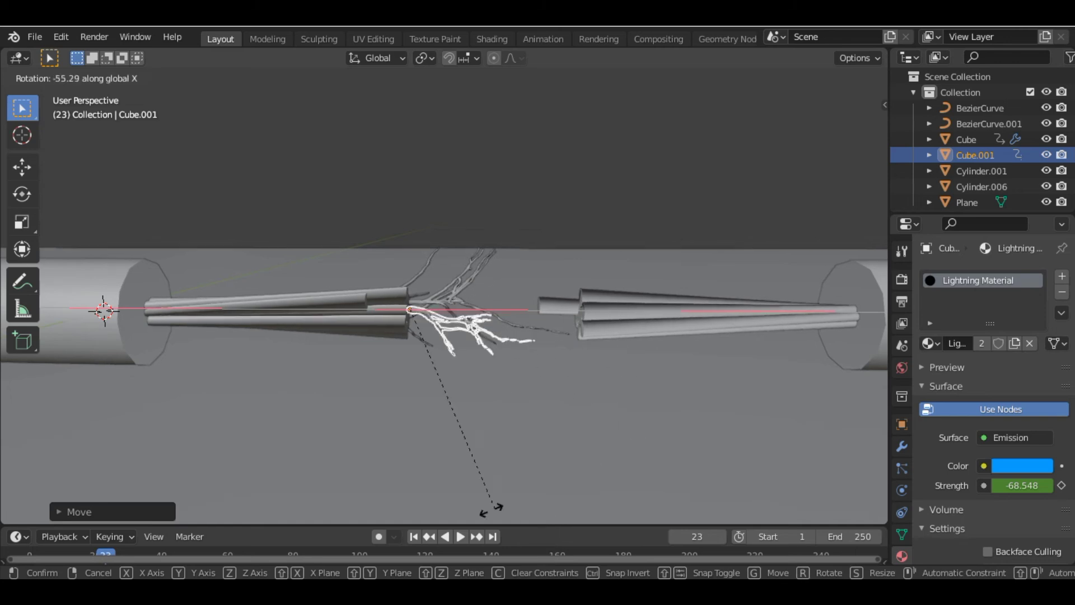
{"action": "left_click", "coordinate": [559, 423]}
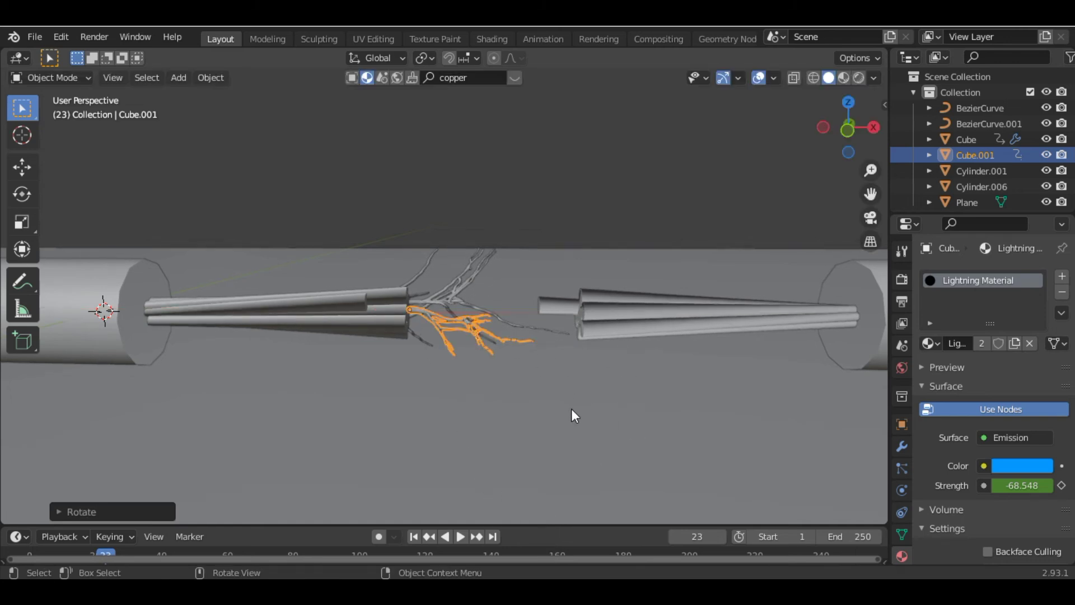
{"action": "key", "text": "g"}
{"action": "key", "text": "z"}
{"action": "key", "text": "x"}
{"action": "key", "text": "Escape"}
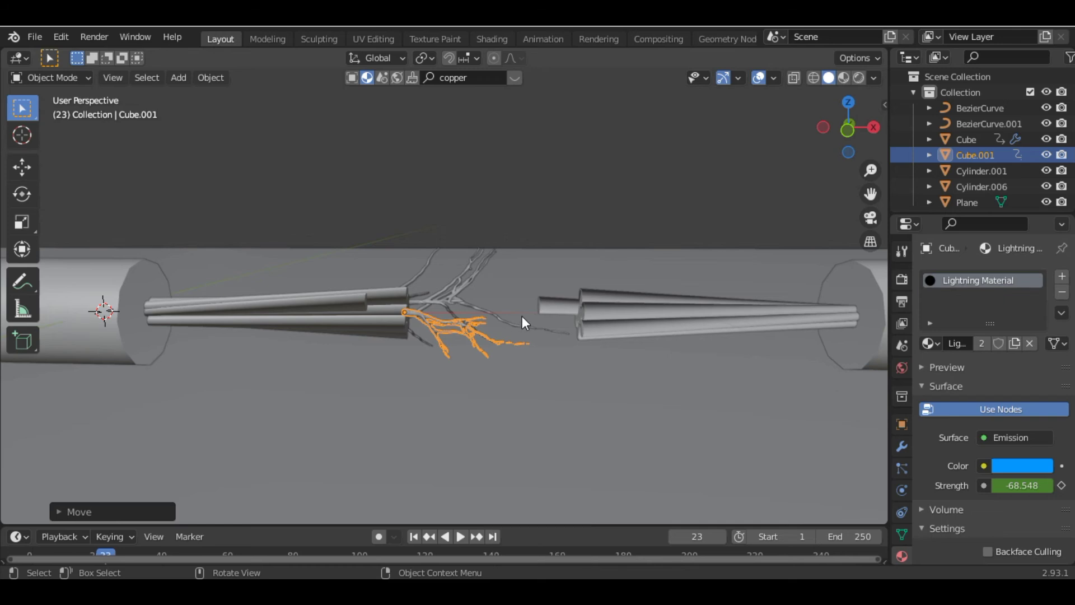
{"action": "left_click", "coordinate": [462, 334]}
- Make a third bolt copy, tilt it about X and lower it onto the left strand tips
{"action": "key", "text": "shift+d"}
{"action": "key", "text": "z"}
{"action": "left_click", "coordinate": [554, 411]}
{"action": "key", "text": "r"}
{"action": "key", "text": "x"}
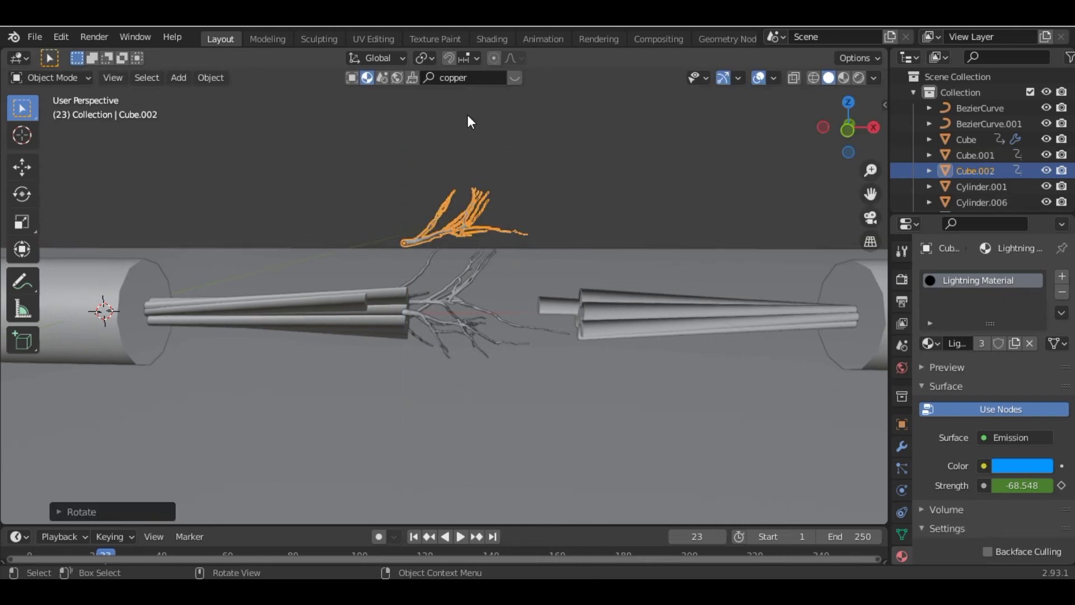
{"action": "key", "text": "r"}
{"action": "key", "text": "x"}
{"action": "left_click", "coordinate": [564, 241]}
{"action": "key", "text": "g"}
{"action": "key", "text": "z"}
{"action": "left_click", "coordinate": [551, 304]}
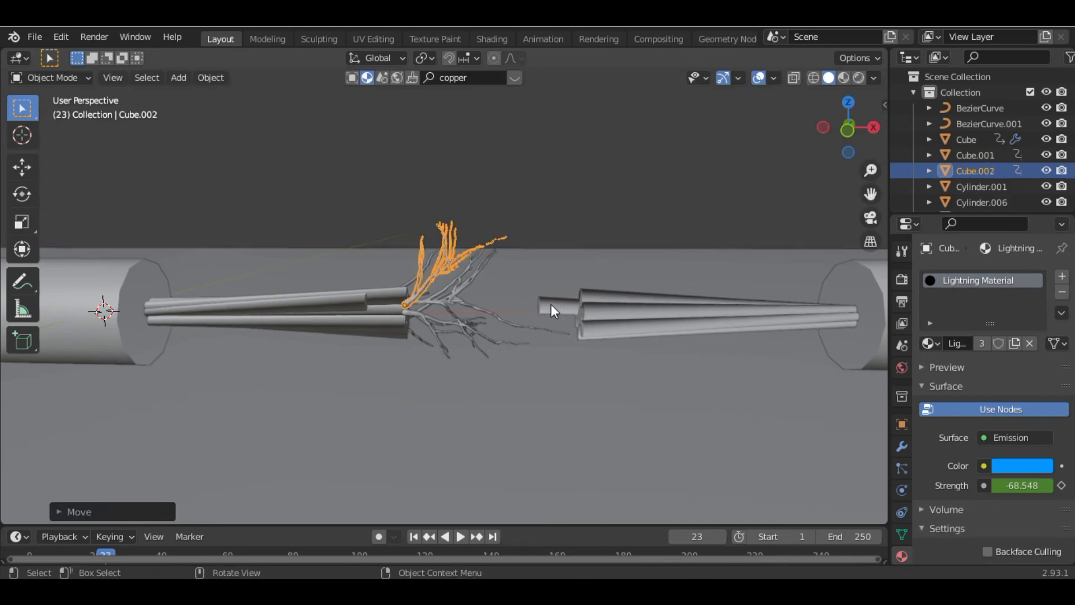
- Duplicate the original bolt and flip the copy 180° about Z
{"action": "left_click", "coordinate": [436, 302]}
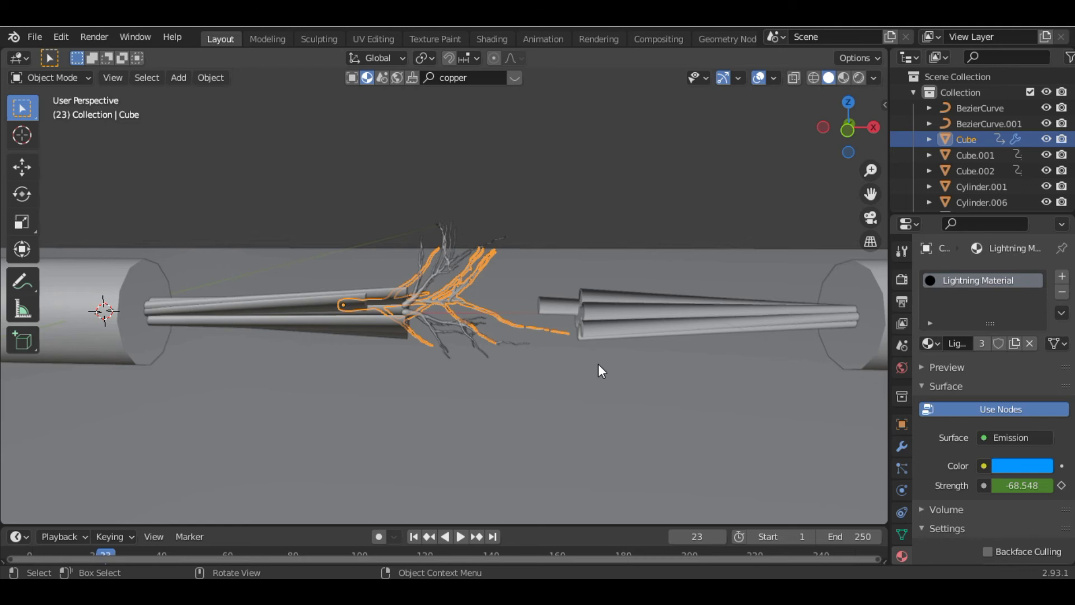
{"action": "key", "text": "shift+d"}
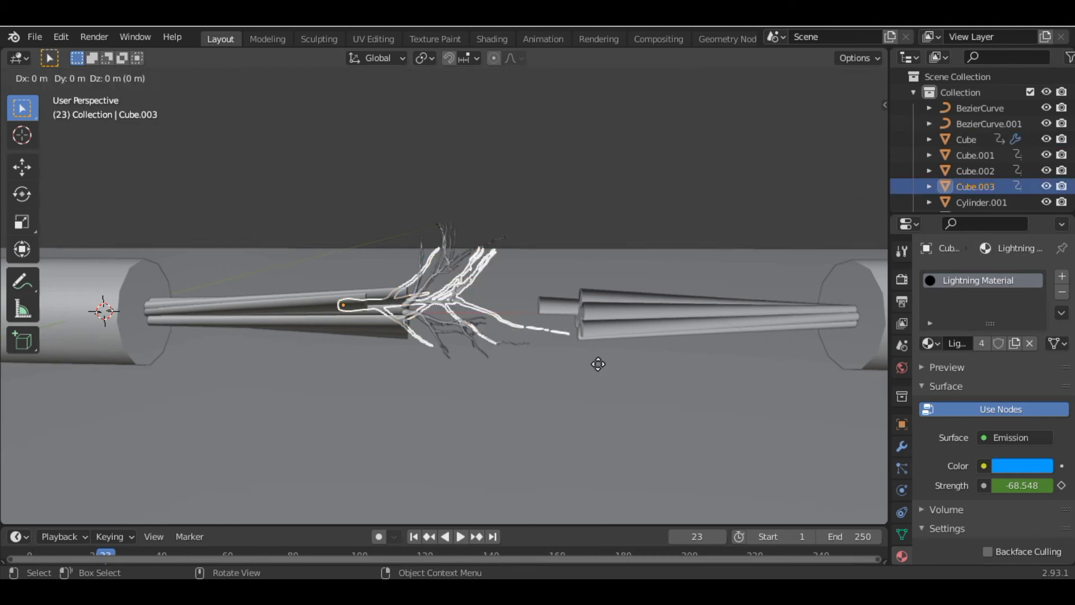
{"action": "key", "text": "r"}
{"action": "key", "text": "z"}
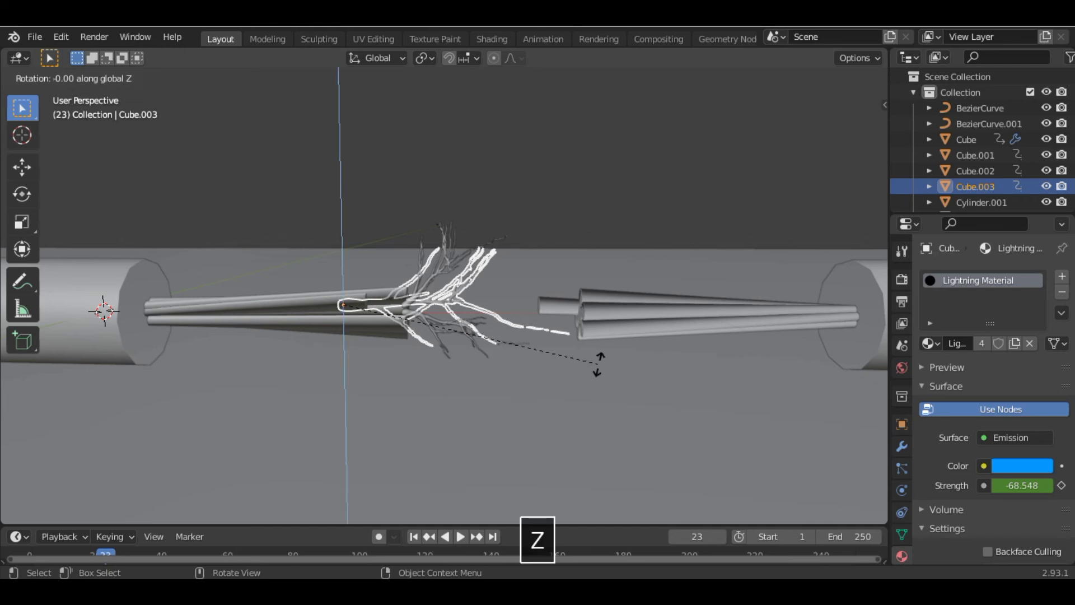
{"action": "type", "text": "180"}
{"action": "key", "text": "Return"}
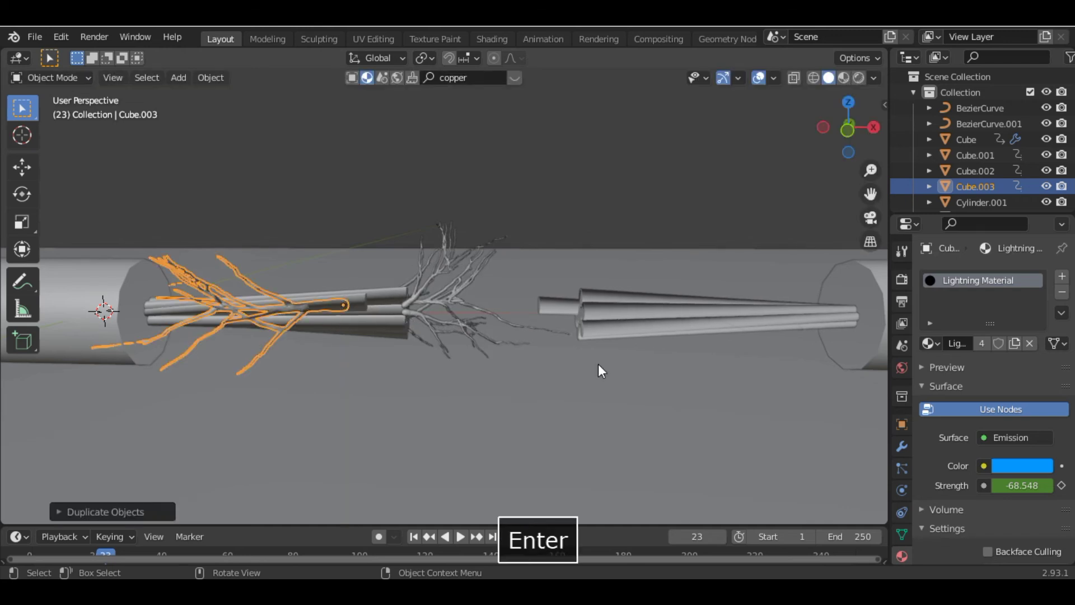
- Move the flipped copy along X over the right strands, then shrink it and tilt it about X
{"action": "key", "text": "g"}
{"action": "key", "text": "x"}
{"action": "left_click", "coordinate": [785, 396]}
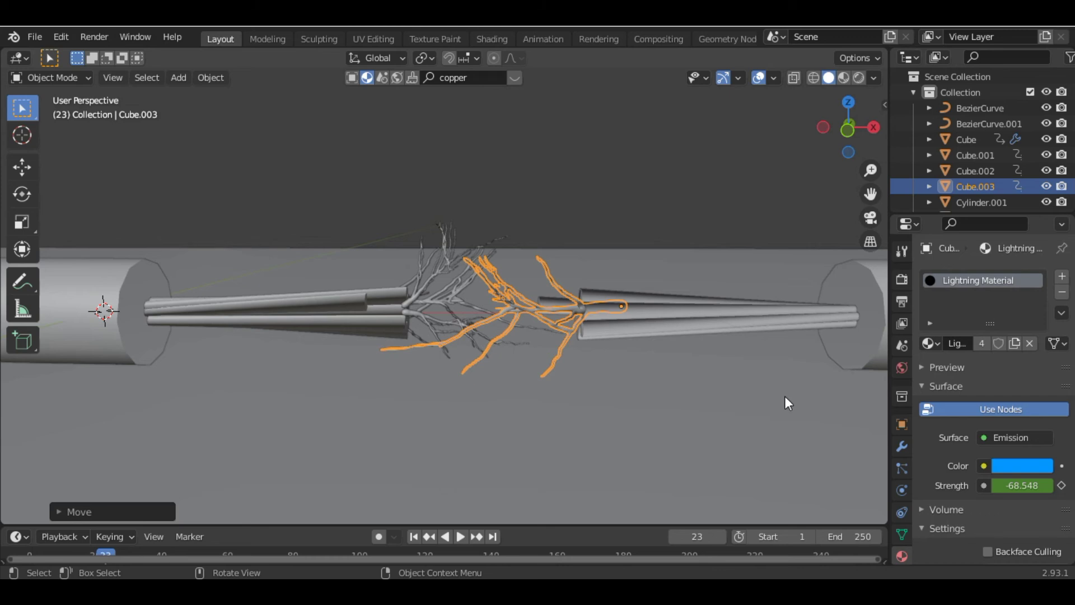
{"action": "key", "text": "s"}
{"action": "left_click", "coordinate": [679, 392]}
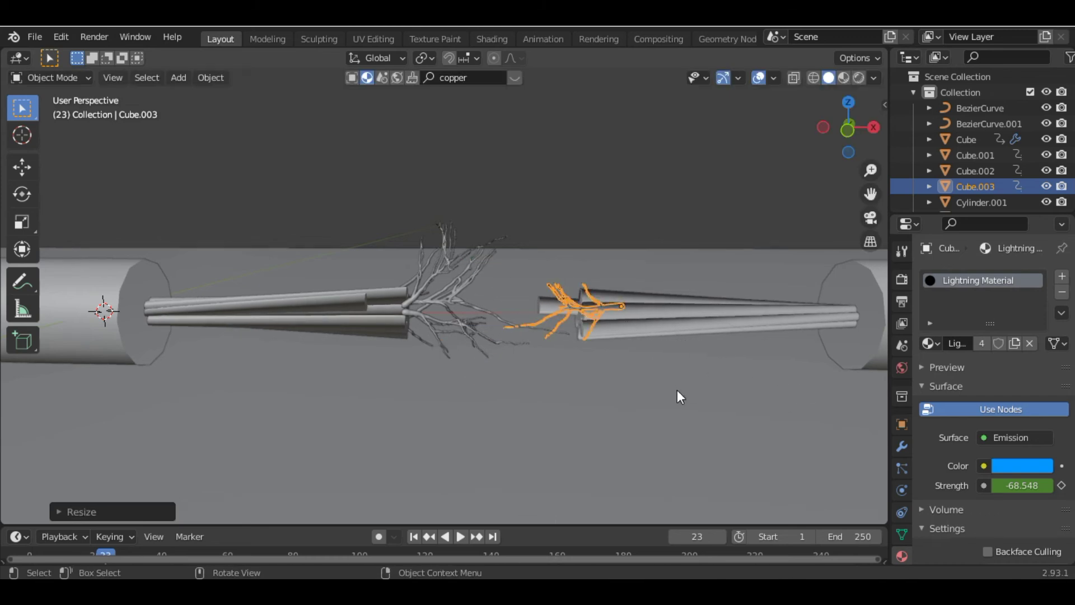
{"action": "key", "text": "r"}
{"action": "key", "text": "x"}
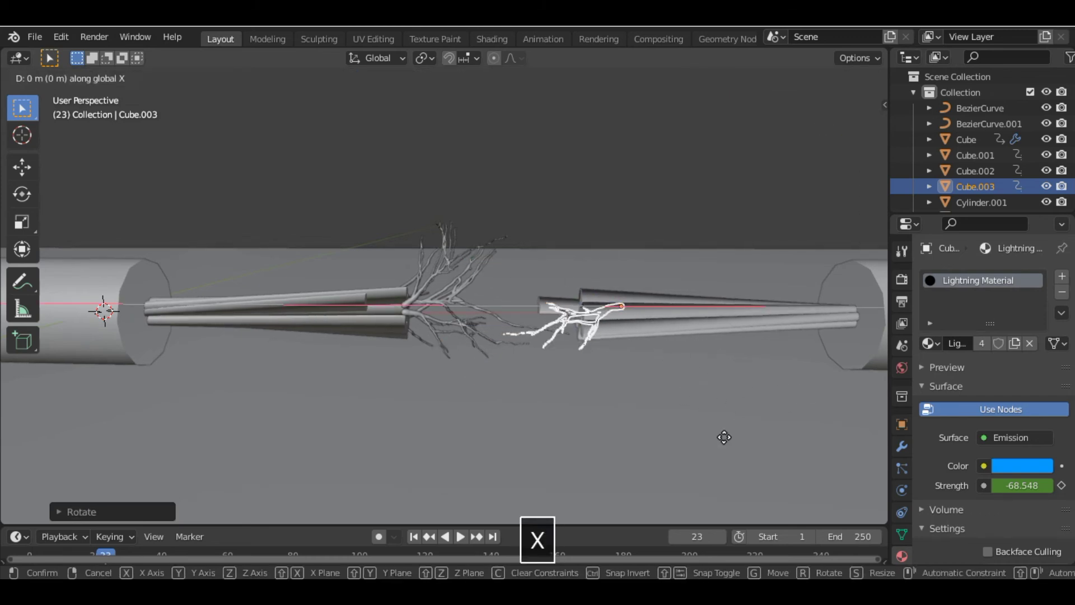
{"action": "left_click", "coordinate": [690, 450]}
- Duplicate that bolt in place and turn the duplicate about Z
{"action": "key", "text": "shift+d"}
{"action": "right_click", "coordinate": [695, 415]}
{"action": "key", "text": "r"}
{"action": "key", "text": "z"}
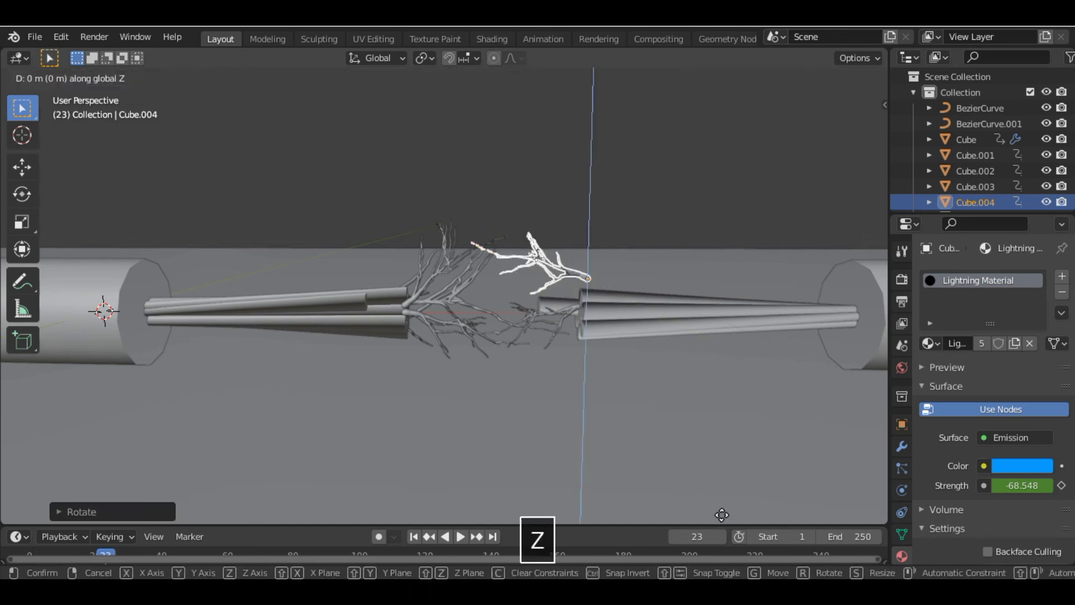
{"action": "right_click", "coordinate": [695, 387]}
{"action": "key", "text": "r"}
{"action": "key", "text": "z"}
{"action": "right_click", "coordinate": [647, 230]}
{"action": "scroll", "coordinate": [647, 230], "scroll_direction": "down", "scroll_amount": 3}
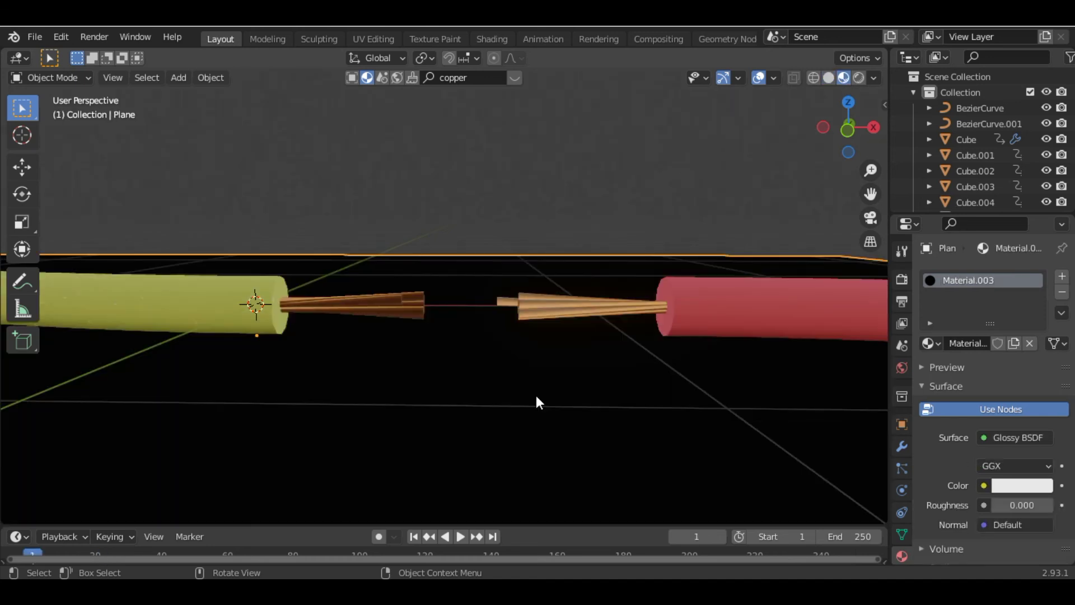
- Play and stop the lightning animation, rewind to frame 1, and switch to Solid shading
{"action": "key", "text": "space"}
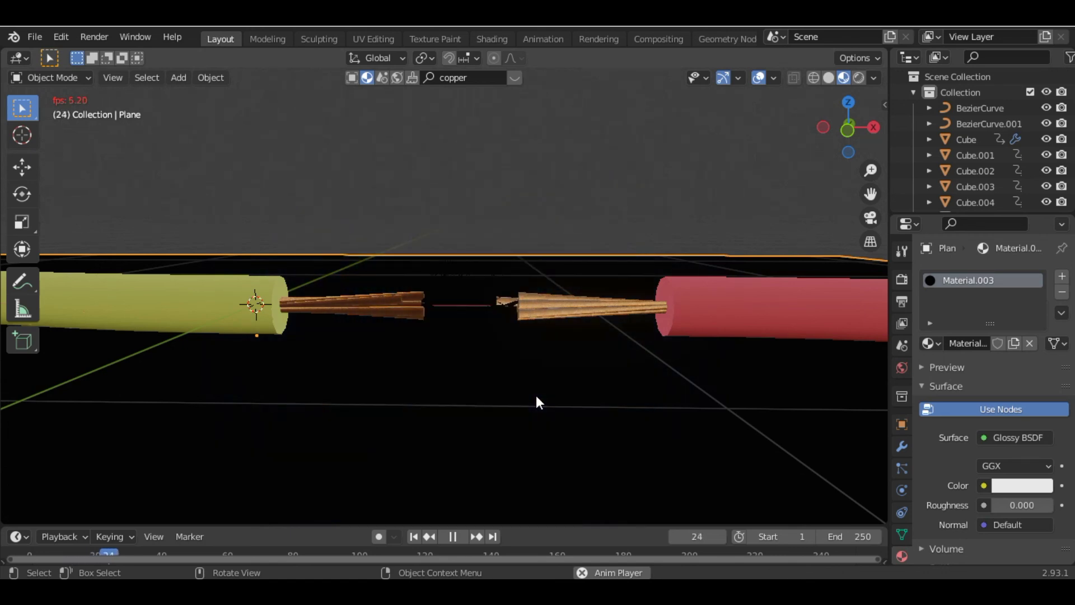
{"action": "key", "text": "space"}
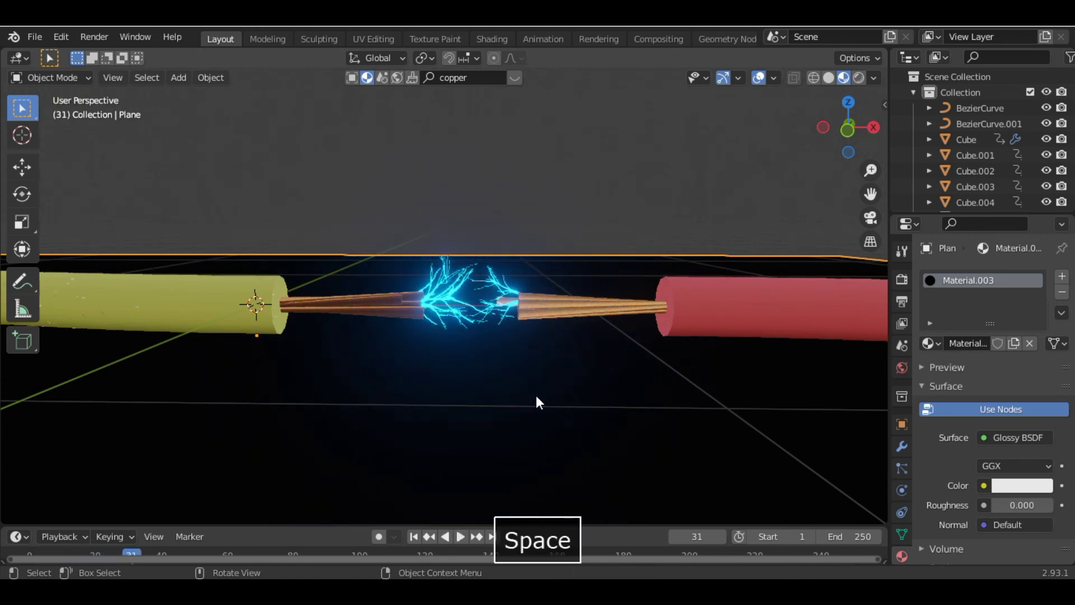
{"action": "left_click", "coordinate": [414, 539]}
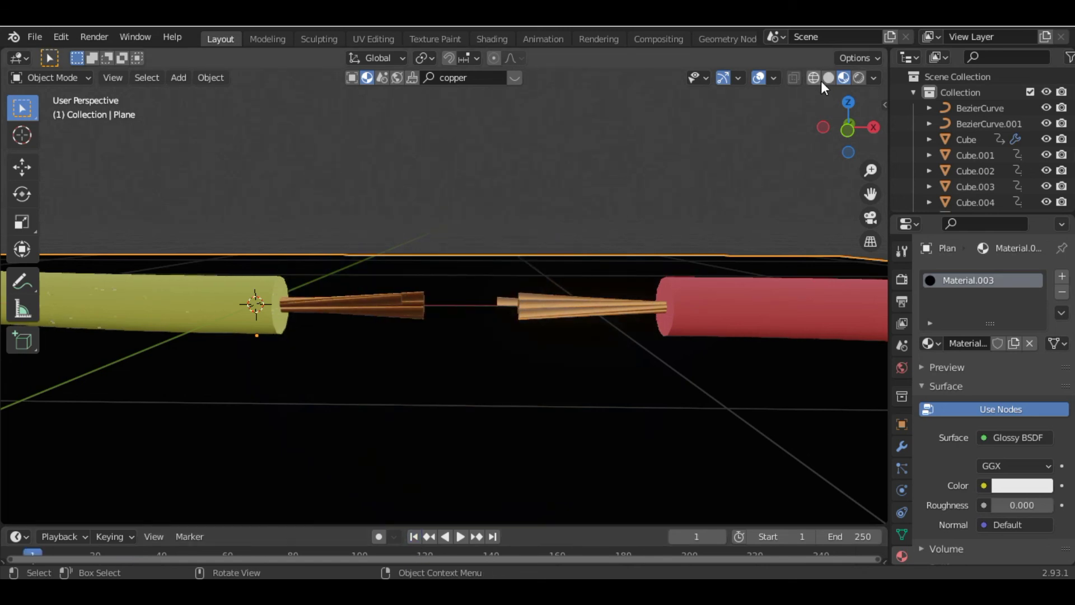
{"action": "left_click_drag", "start_coordinate": [844, 140], "coordinate": [822, 94]}
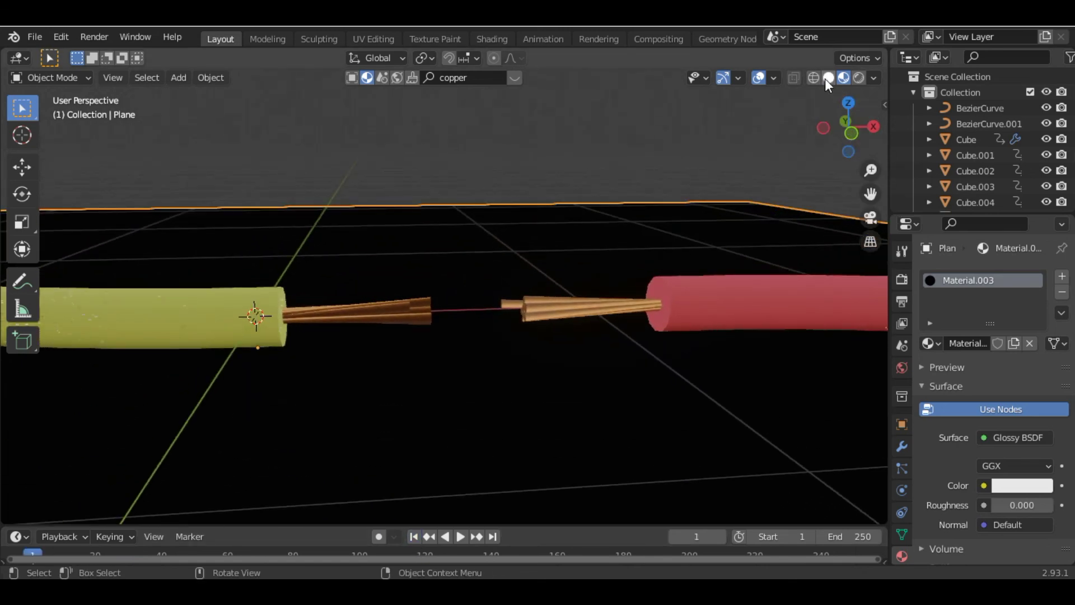
{"action": "left_click", "coordinate": [828, 77]}
{"action": "scroll", "coordinate": [379, 384], "scroll_direction": "down", "scroll_amount": 2}
{"action": "scroll", "coordinate": [380, 384], "scroll_direction": "down", "scroll_amount": 2}
{"action": "key", "text": "shift+a"}
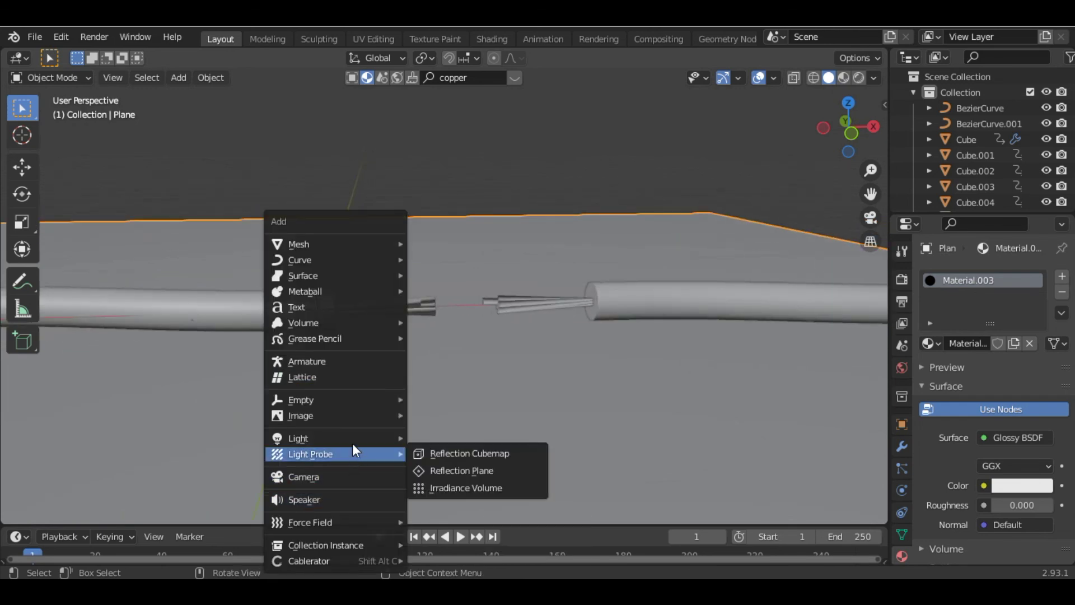
- Add an area light, raise it above the wires, and set its power to 50 W
{"action": "mouse_move", "coordinate": [298, 438]}
{"action": "left_click", "coordinate": [439, 489]}
{"action": "key", "text": "g"}
{"action": "key", "text": "z"}
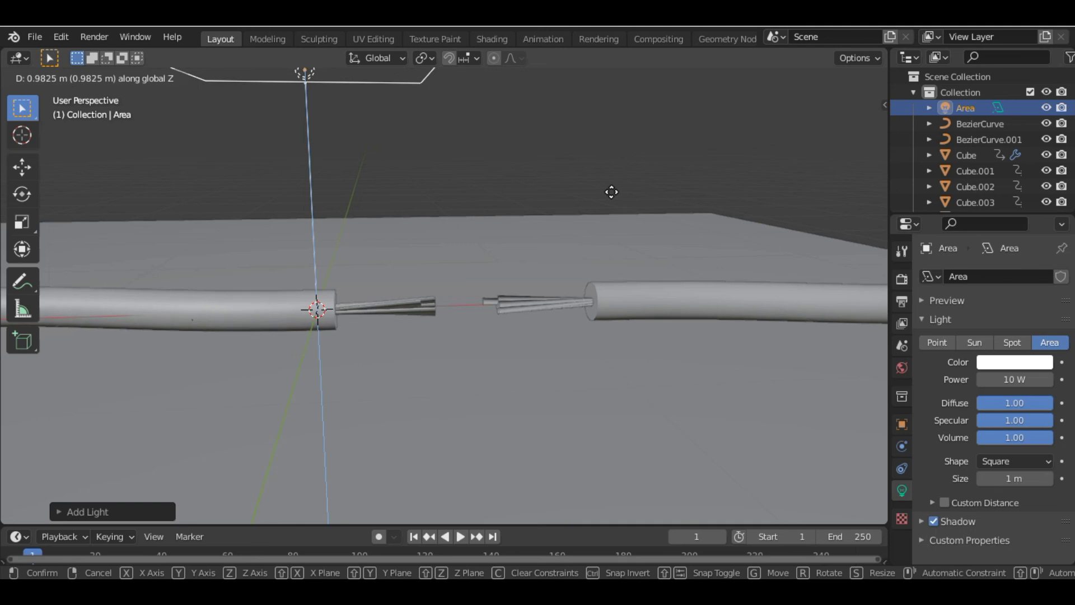
{"action": "left_click", "coordinate": [617, 175]}
{"action": "middle_click_drag", "start_coordinate": [617, 175], "coordinate": [426, 288]}
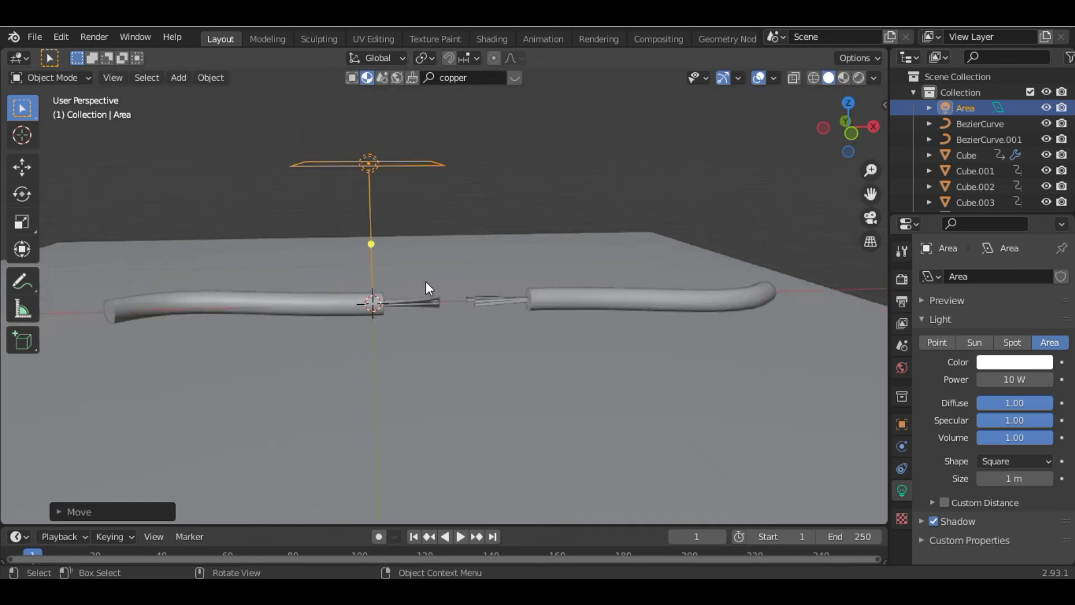
{"action": "scroll", "coordinate": [427, 289], "scroll_direction": "up", "scroll_amount": 2}
{"action": "left_click", "coordinate": [1014, 380]}
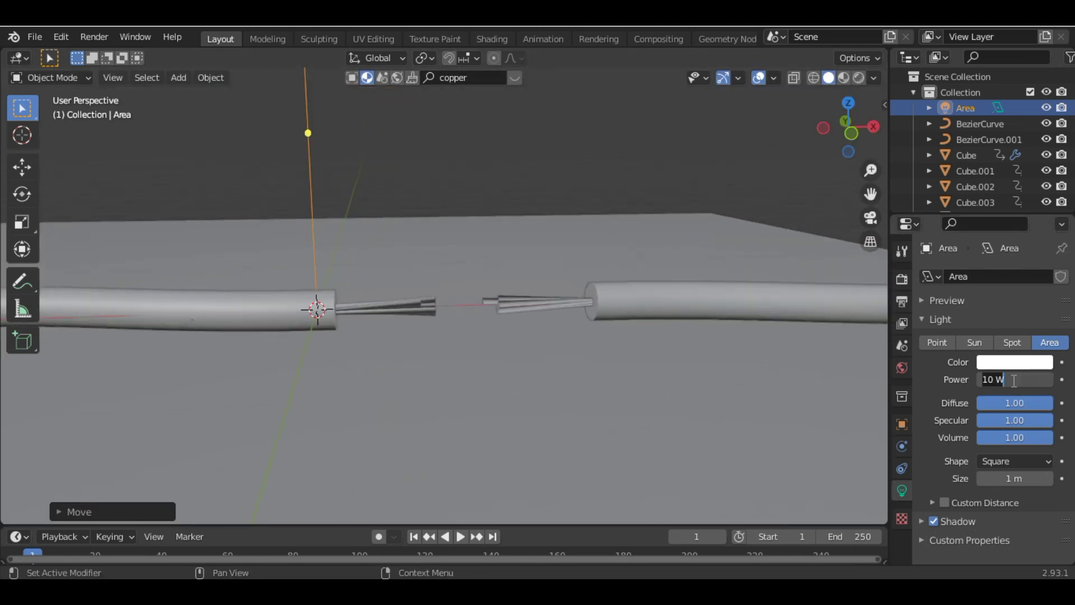
{"action": "type", "text": "50"}
{"action": "key", "text": "Return"}
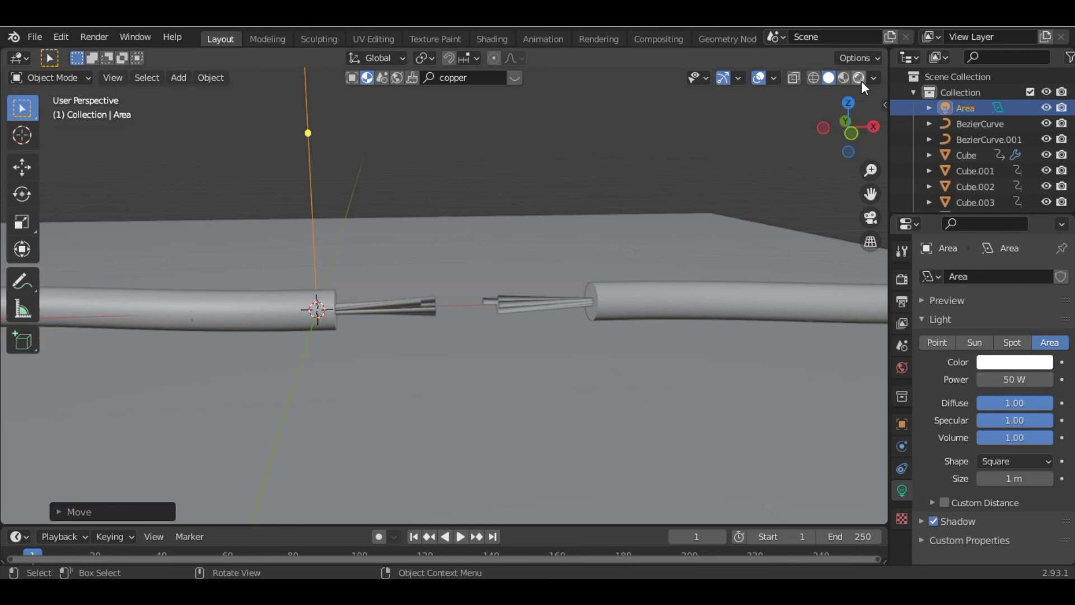
- Preview in Rendered shading and switch the render engine to Cycles
{"action": "key", "text": "z"}
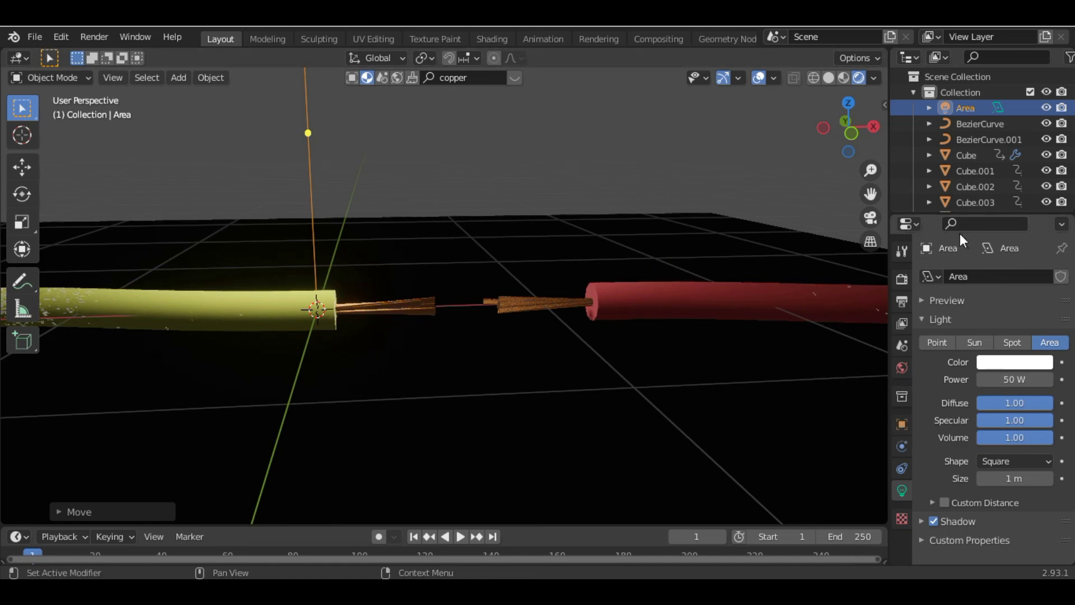
{"action": "left_click", "coordinate": [903, 280]}
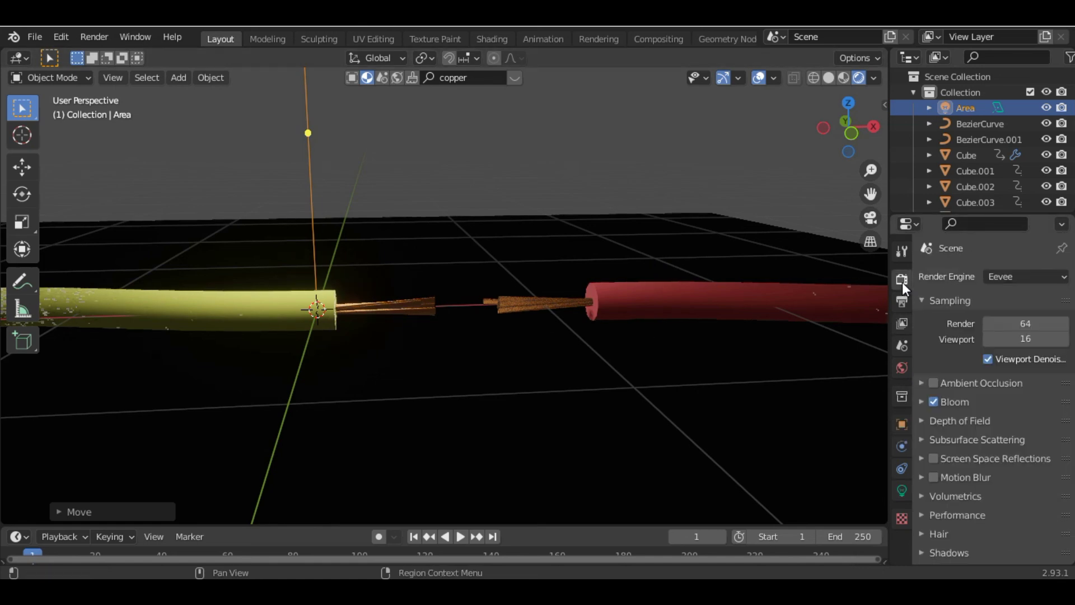
{"action": "left_click", "coordinate": [1013, 276]}
{"action": "left_click", "coordinate": [1005, 334]}
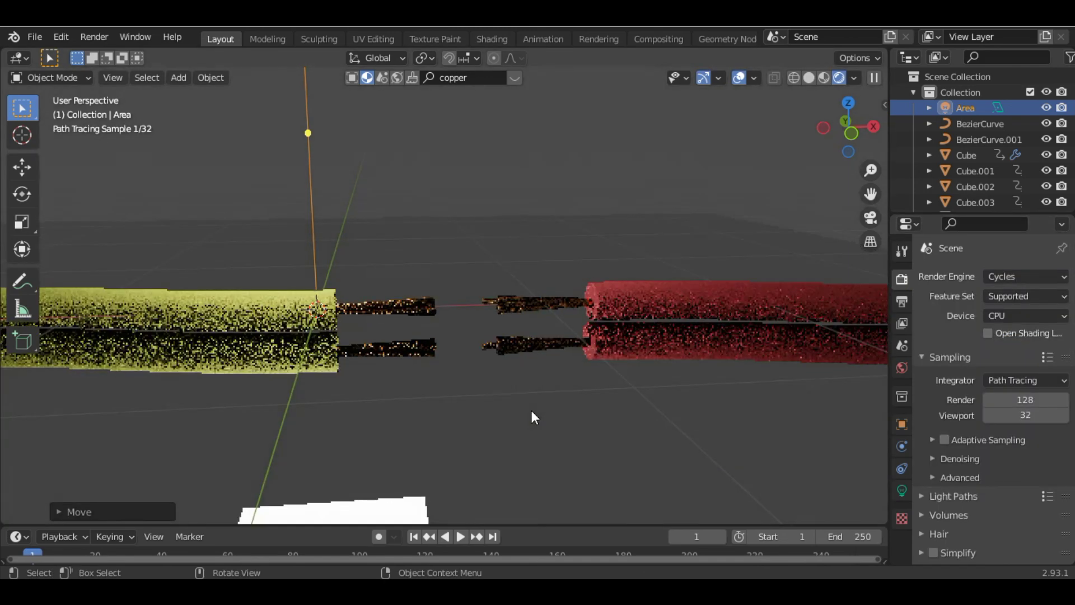
{"action": "left_click", "coordinate": [809, 80]}
- Drag the World Color value down to black, then start animation playback
{"action": "left_click", "coordinate": [902, 367]}
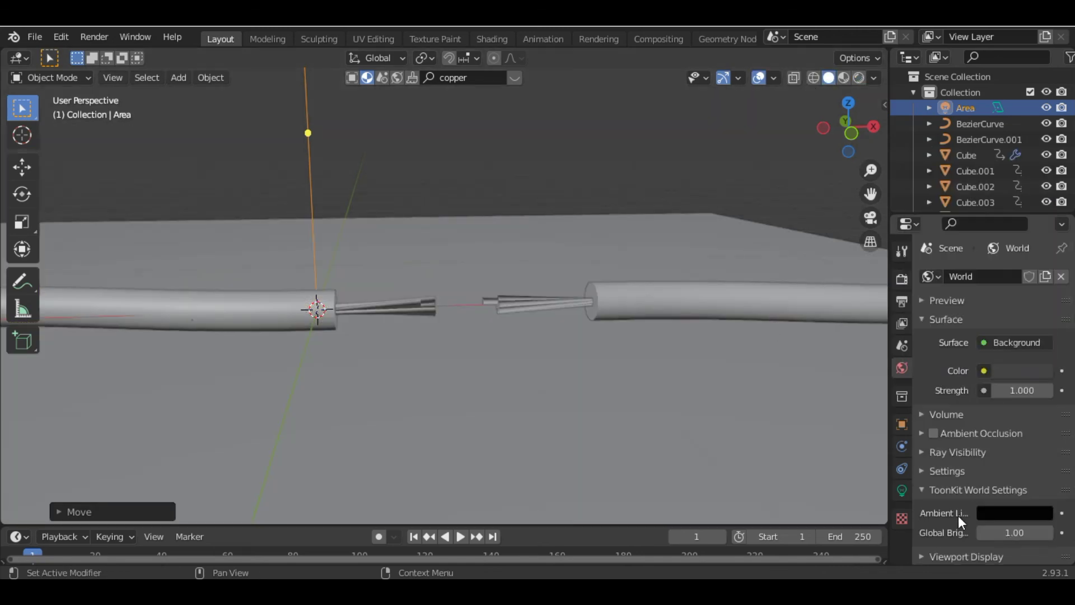
{"action": "left_click", "coordinate": [1012, 371]}
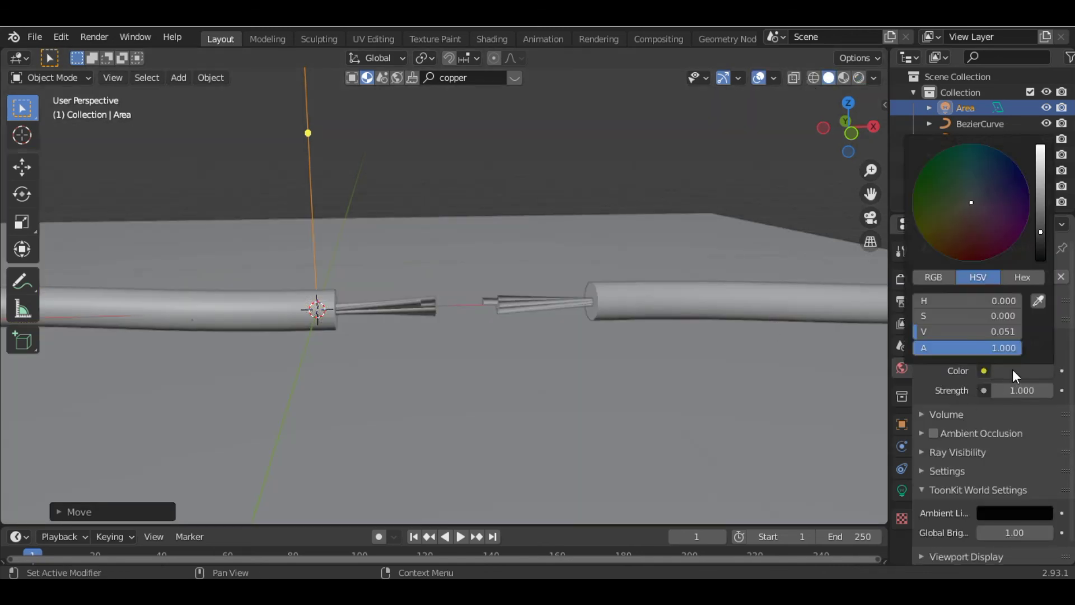
{"action": "left_click_drag", "start_coordinate": [966, 331], "coordinate": [924, 331]}
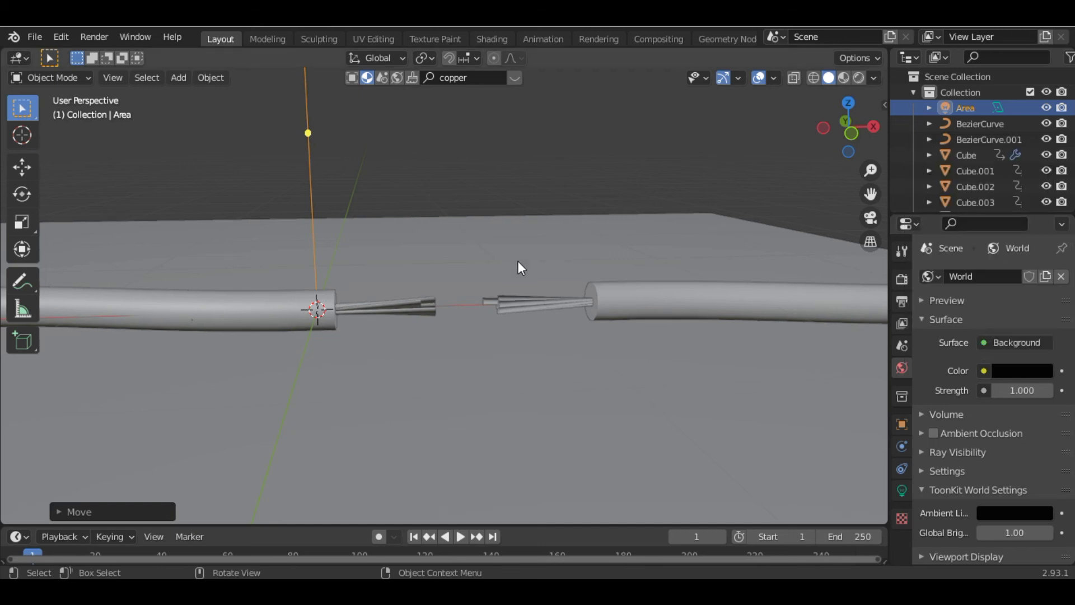
{"action": "key", "text": "space"}
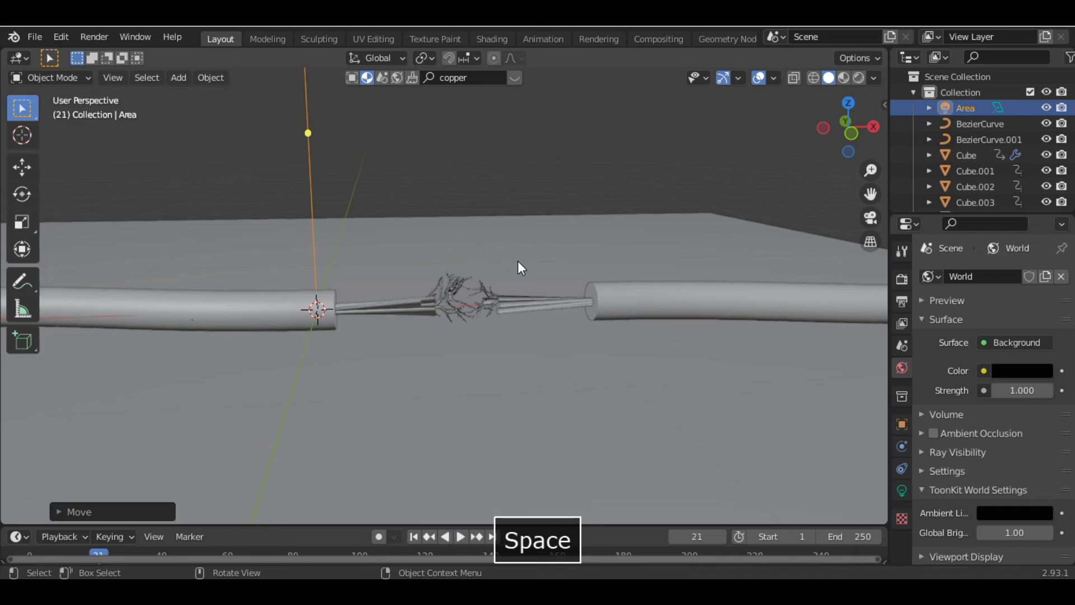
- Stop playback at frame 26 and preview the Cycles render before returning to Solid shading
{"action": "key", "text": "space"}
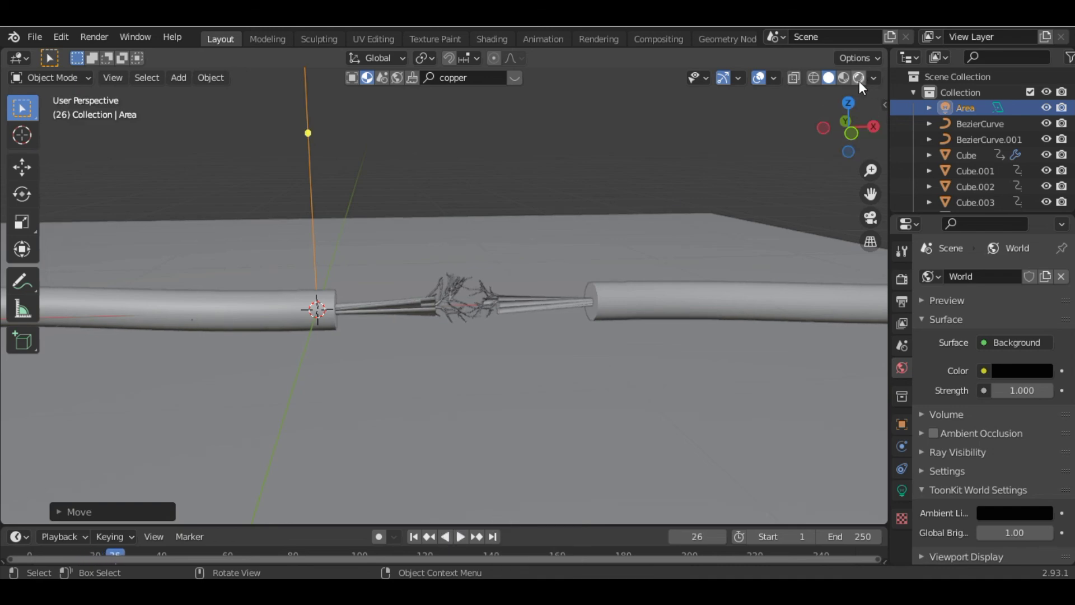
{"action": "left_click", "coordinate": [858, 81]}
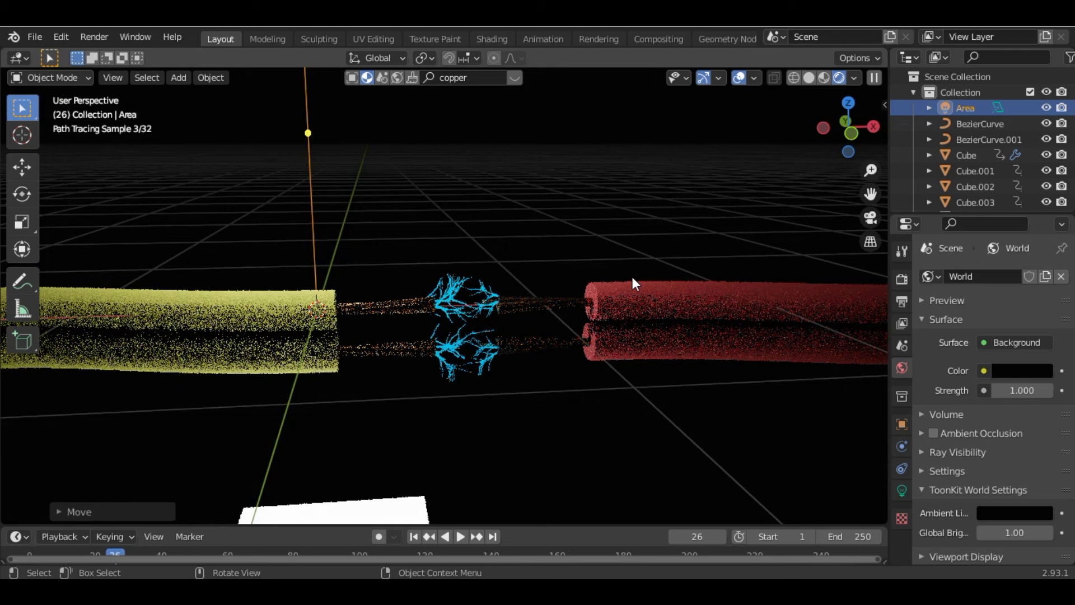
{"action": "left_click", "coordinate": [807, 78]}
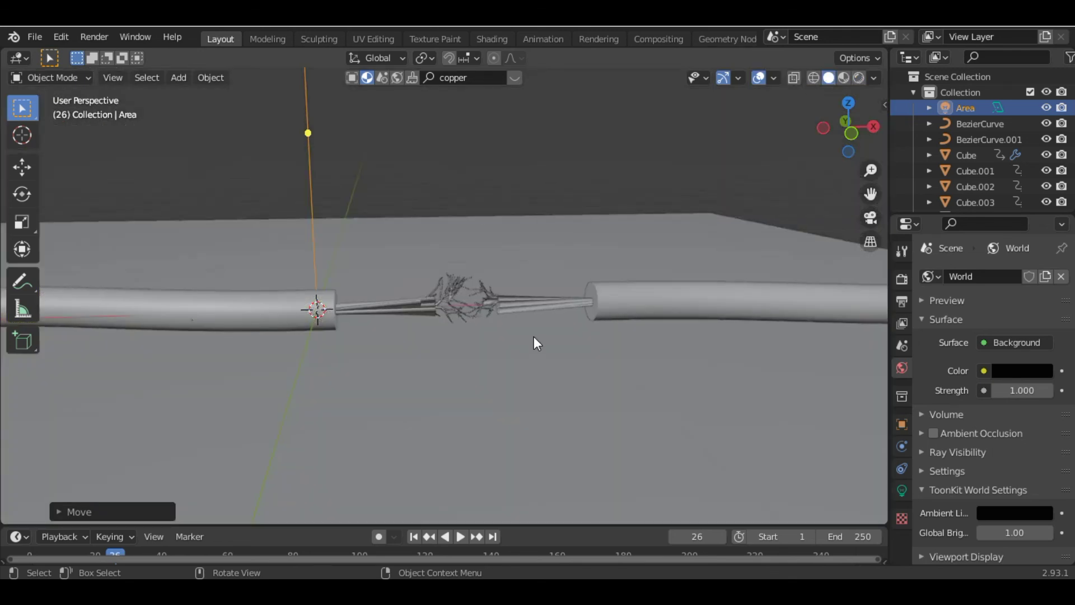